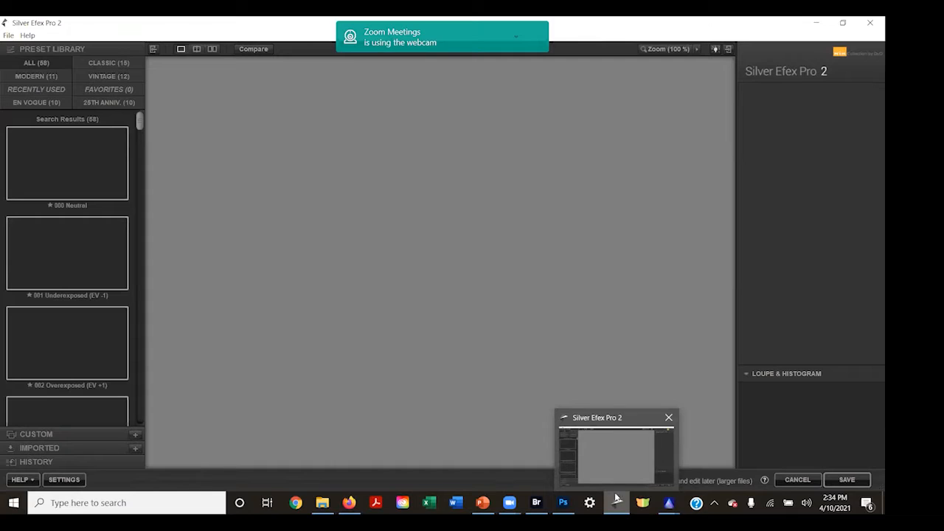
Step: Switch to Adobe Bridge and open the Class 37 Images folder inside Class 37 - 4-10-2021 of the Learn At Home Classes
mouse_move(536, 502)
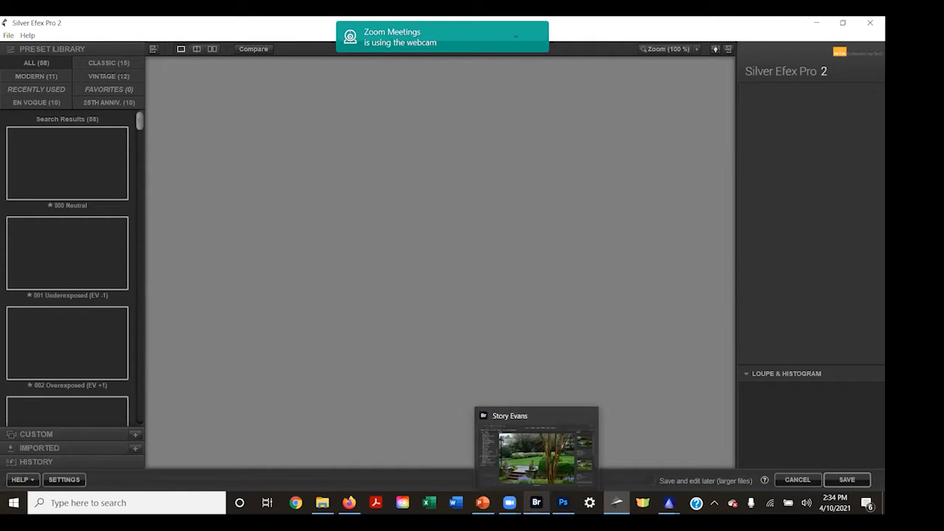
left_click(536, 502)
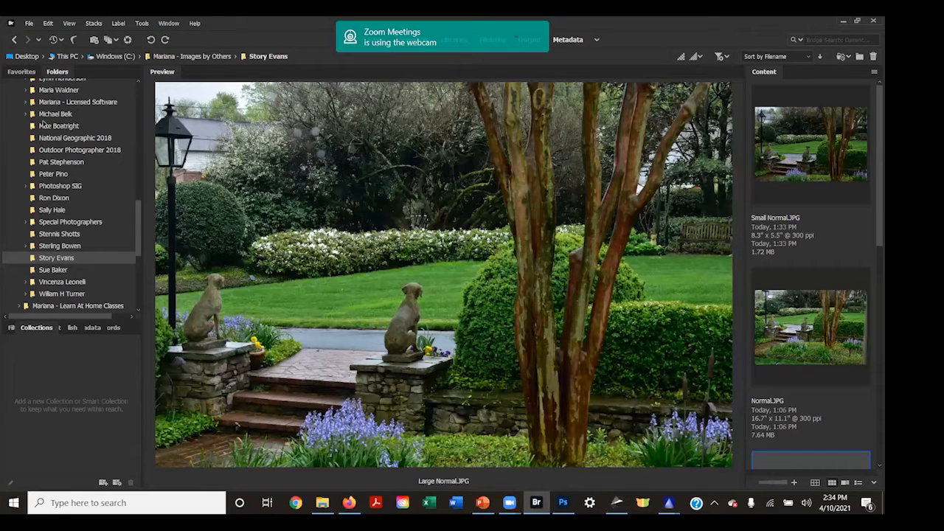
scroll(44, 121, "up", 10)
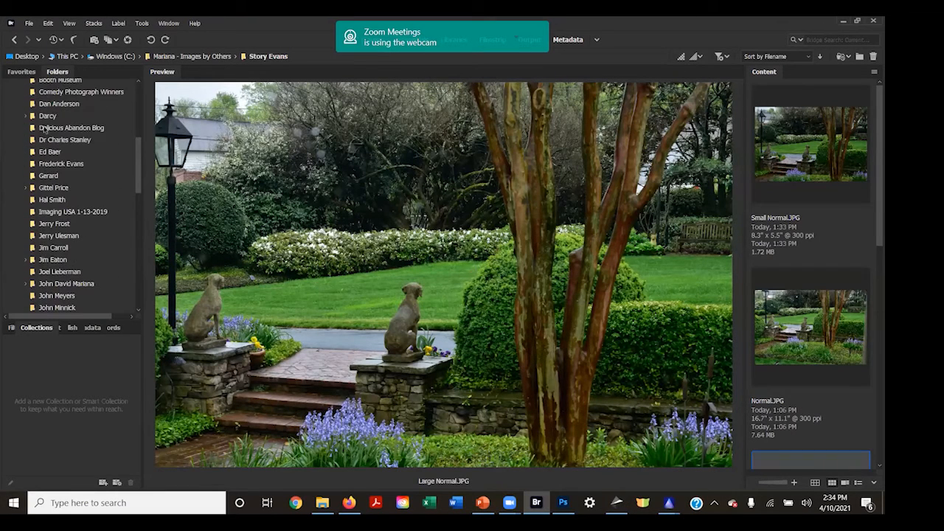
scroll(45, 127, "up", 6)
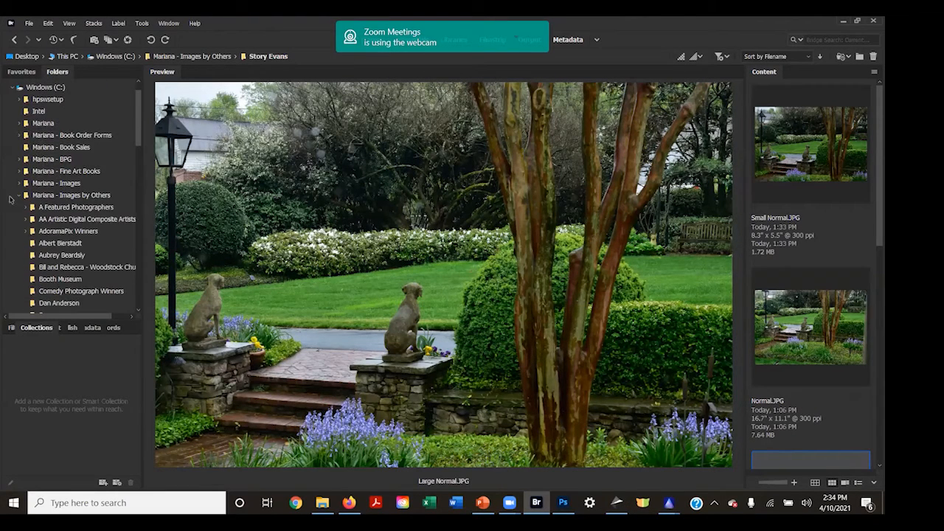
left_click(20, 196)
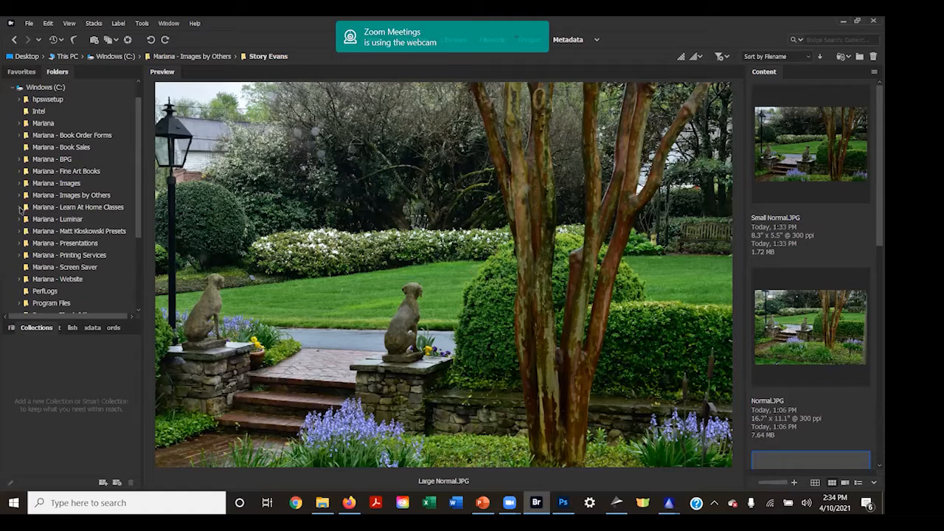
left_click(20, 208)
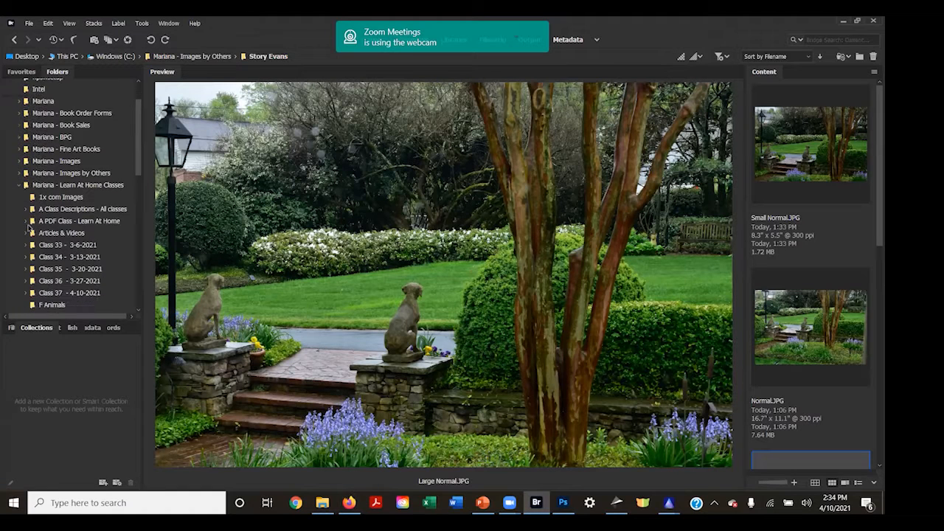
scroll(28, 229, "down", 2)
left_click(27, 227)
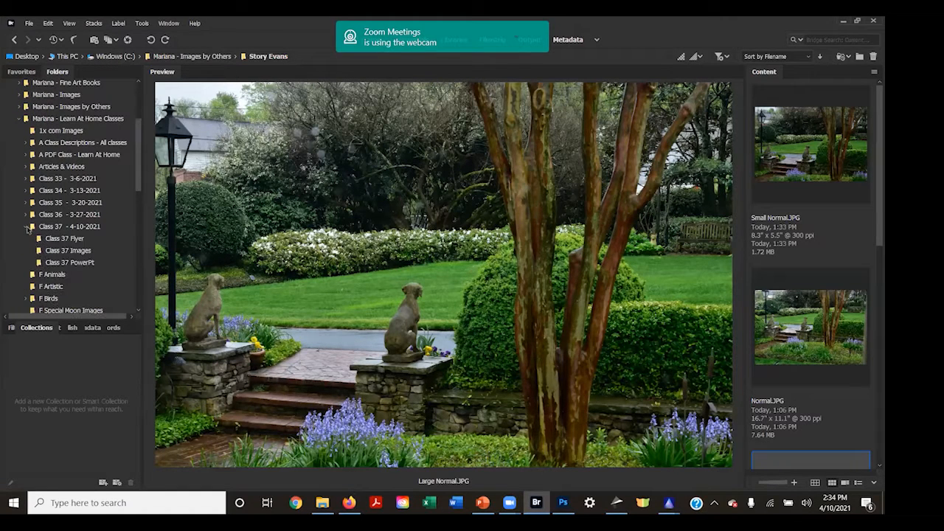
left_click(68, 251)
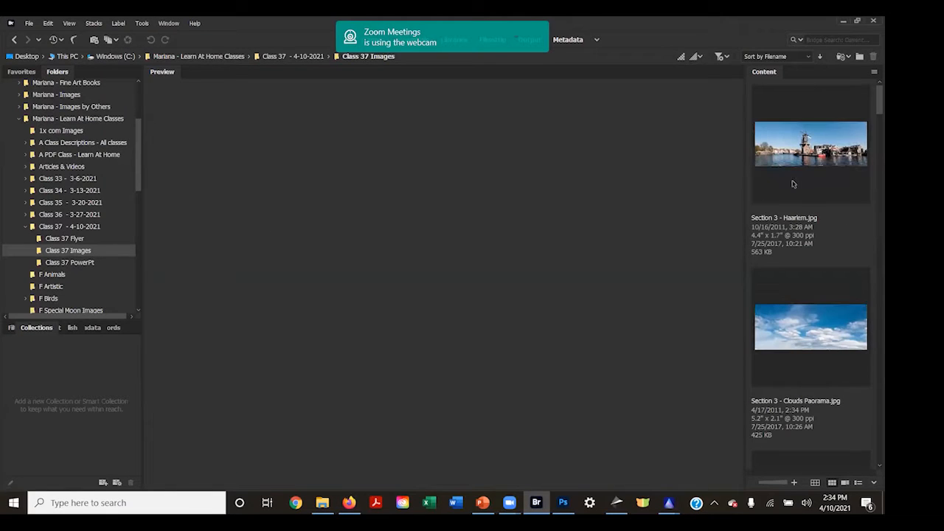
Step: Find the black-and-white spinning wheel photo 001 IMG_3981_Mod B&W.jpg and open it in Photoshop
scroll(793, 185, "down", 15)
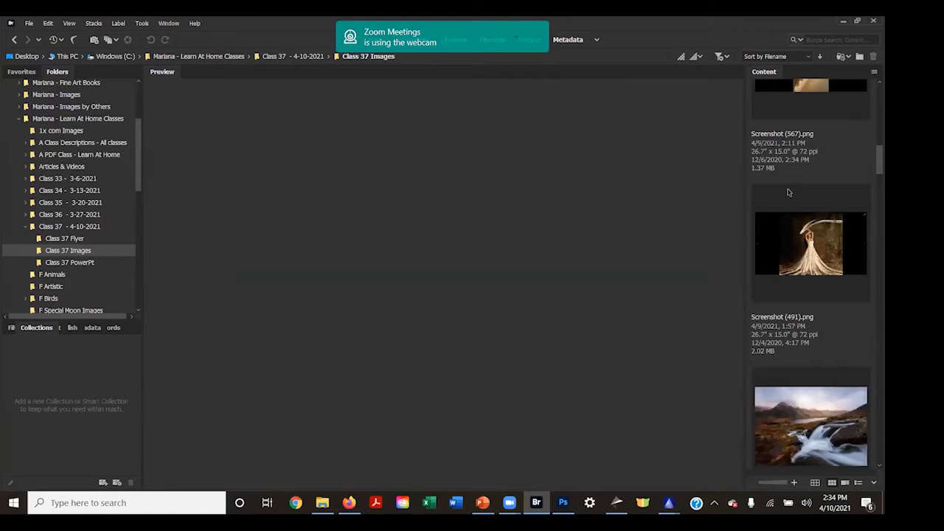
scroll(788, 192, "down", 20)
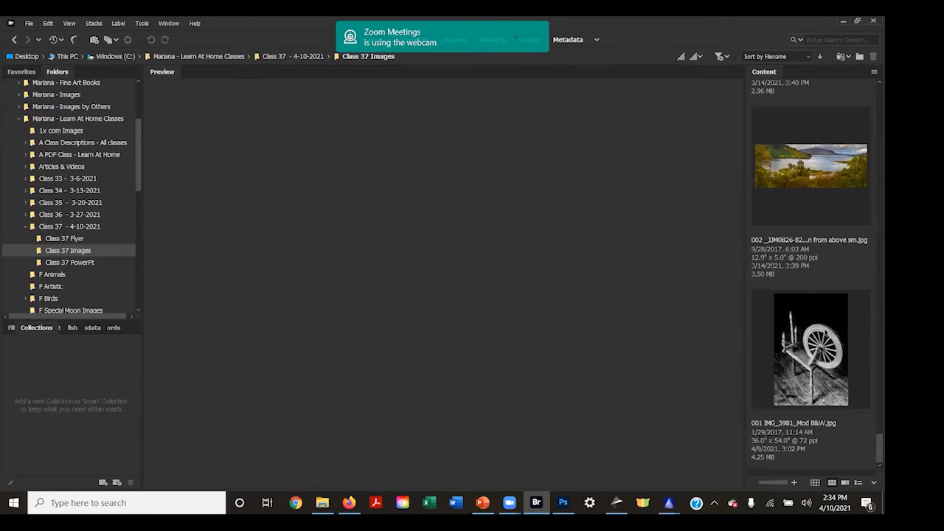
left_click(834, 327)
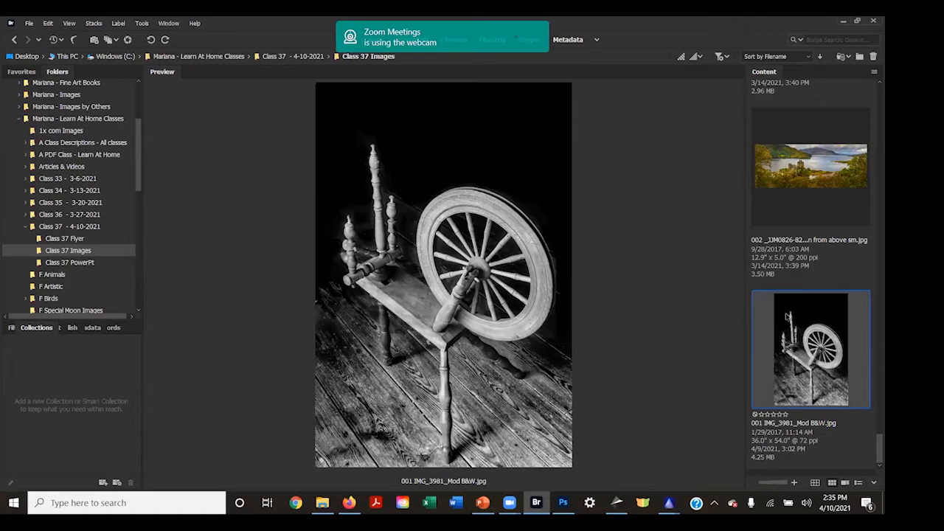
right_click(786, 316)
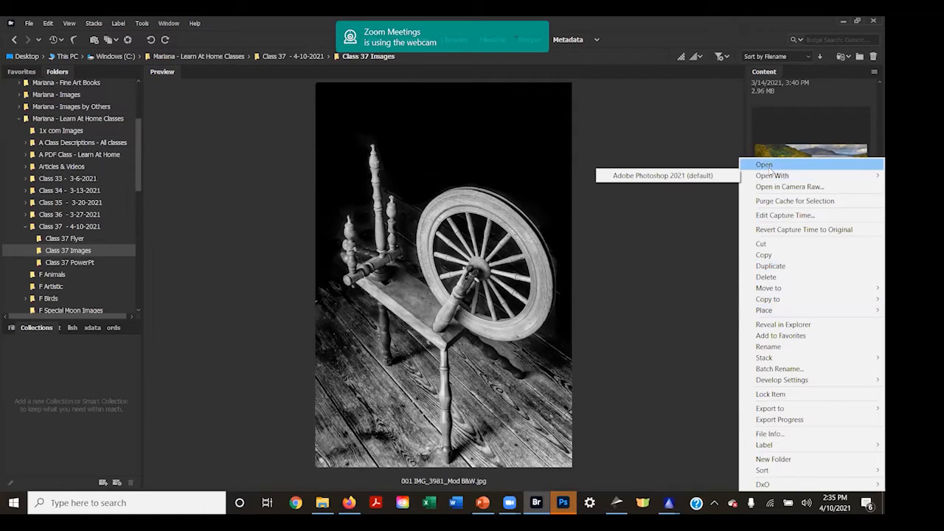
left_click(764, 167)
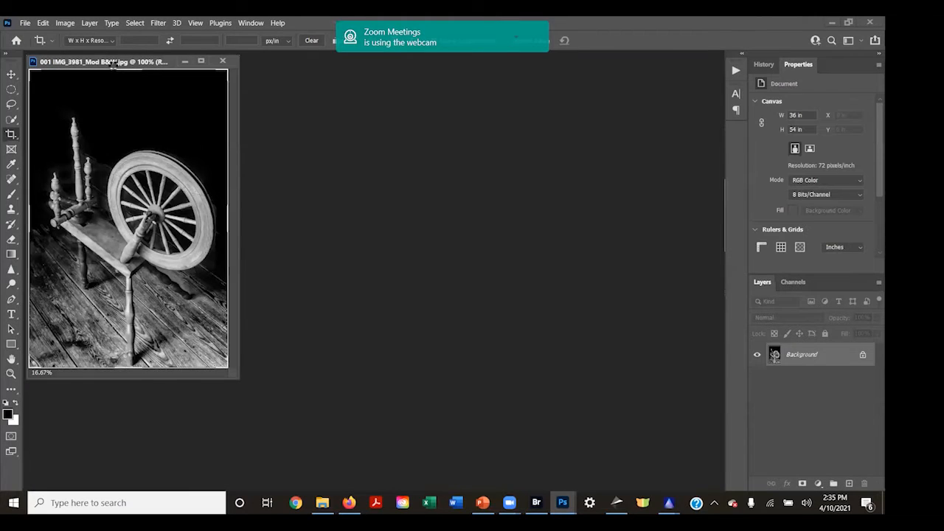
Step: Add a Levels adjustment layer to the spinning wheel photo and set its white input level to 224
left_click_drag(116, 67, 433, 103)
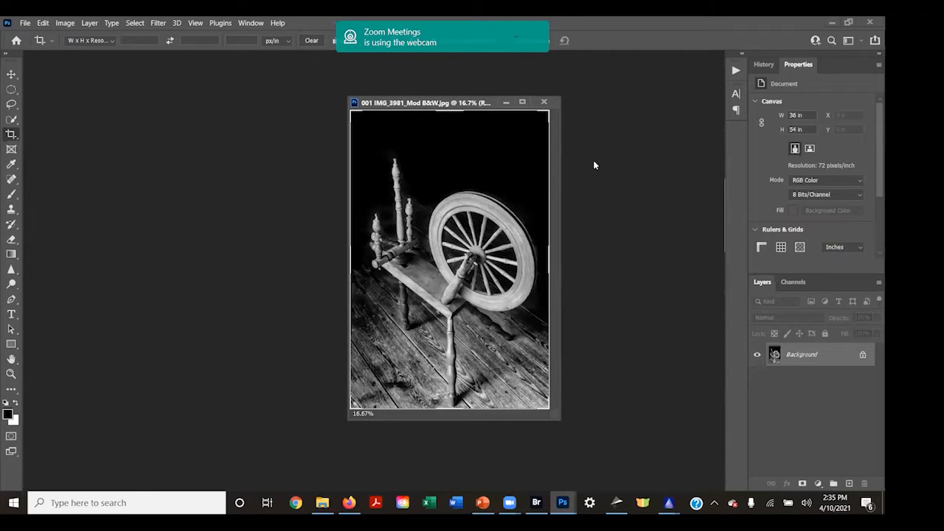
key("ctrl+0")
key("ctrl+minus")
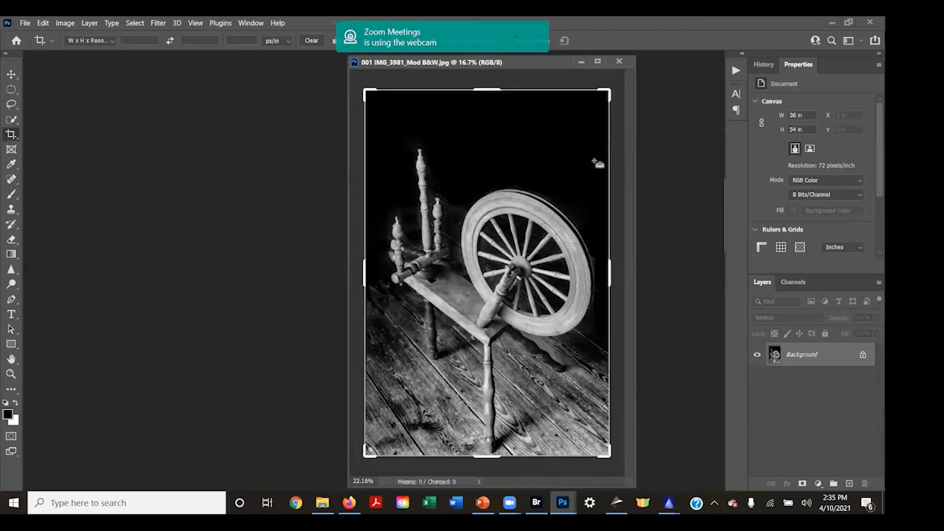
key("ctrl+plus")
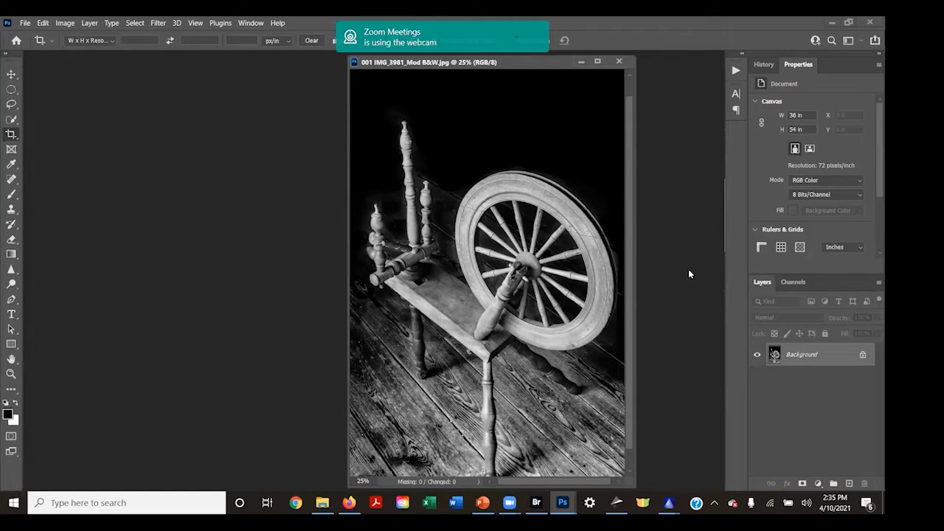
left_click(819, 485)
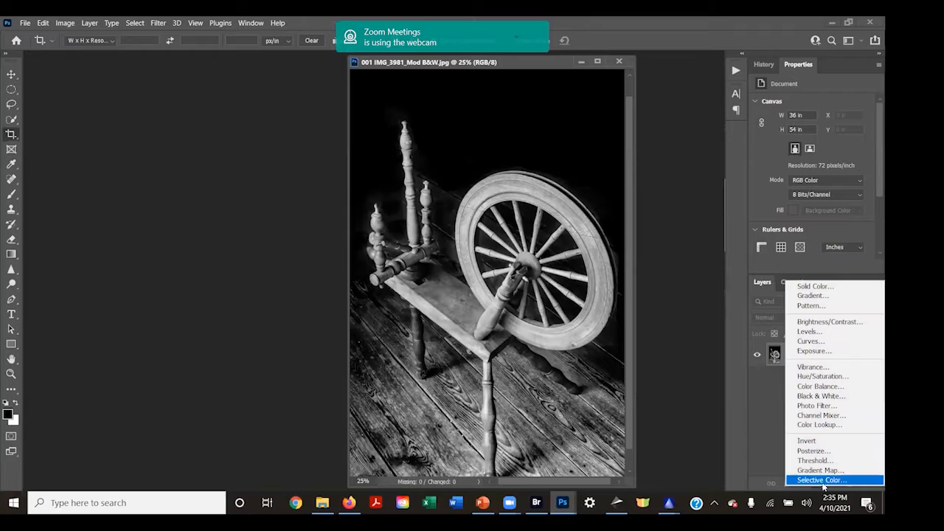
left_click(809, 333)
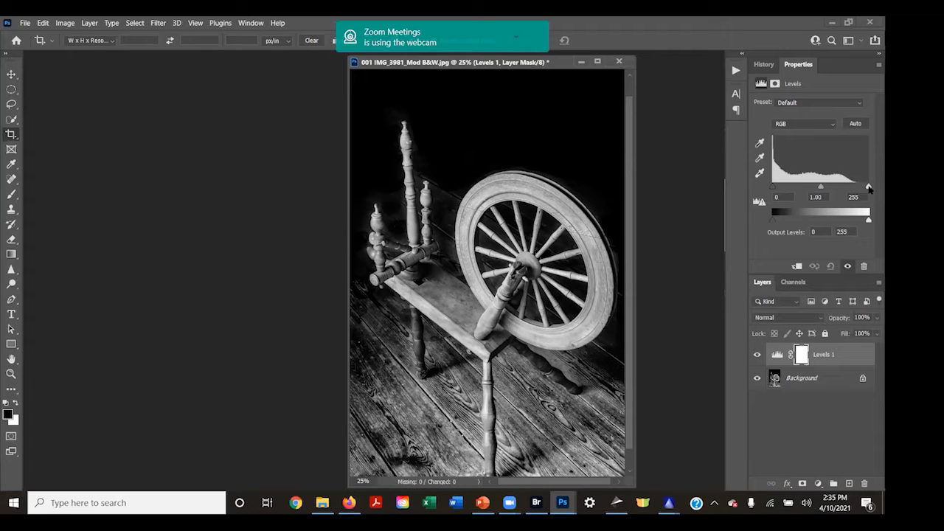
left_click_drag(869, 188, 859, 189)
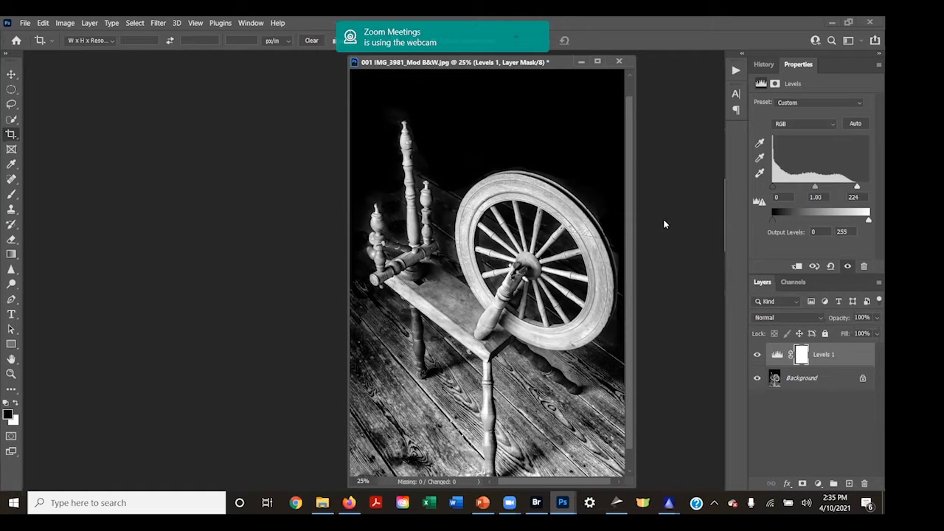
Step: Compare the photo with and without the Levels adjustment, and delete the Levels layer
key("ctrl+minus")
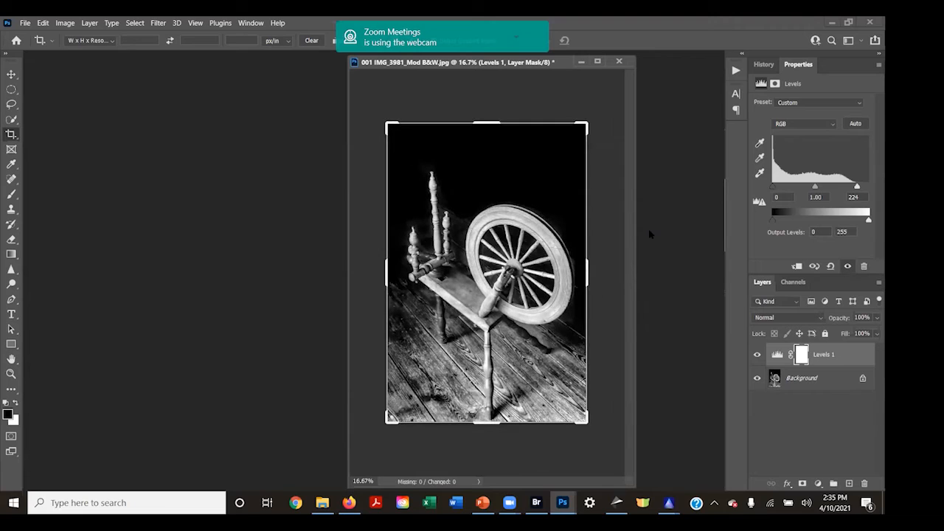
left_click(757, 354)
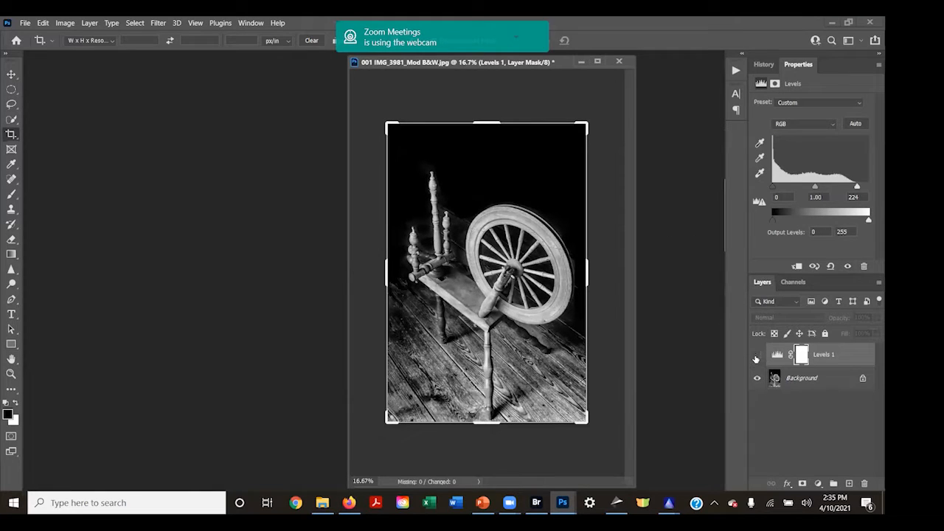
left_click(757, 357)
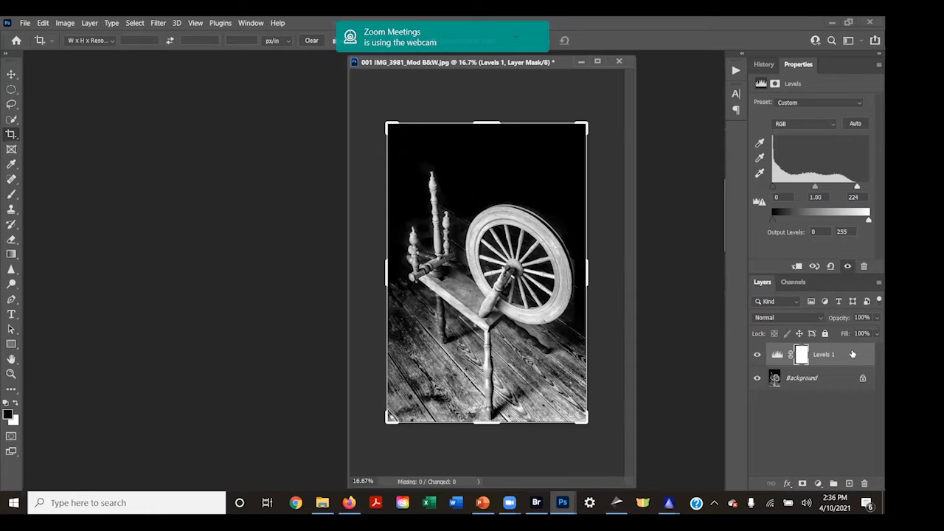
left_click_drag(853, 354, 865, 483)
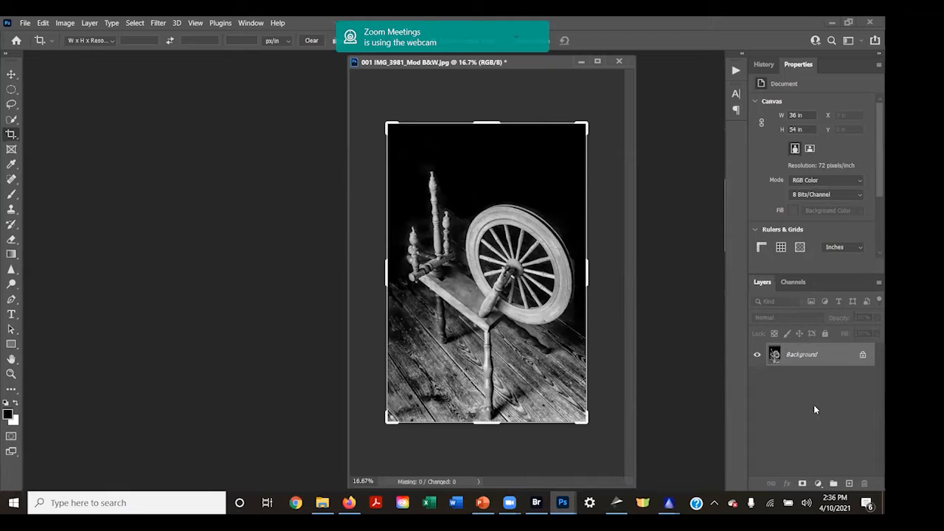
Step: Add a Brightness/Contrast adjustment layer with brightness set to 60 and contrast to 14
left_click(819, 484)
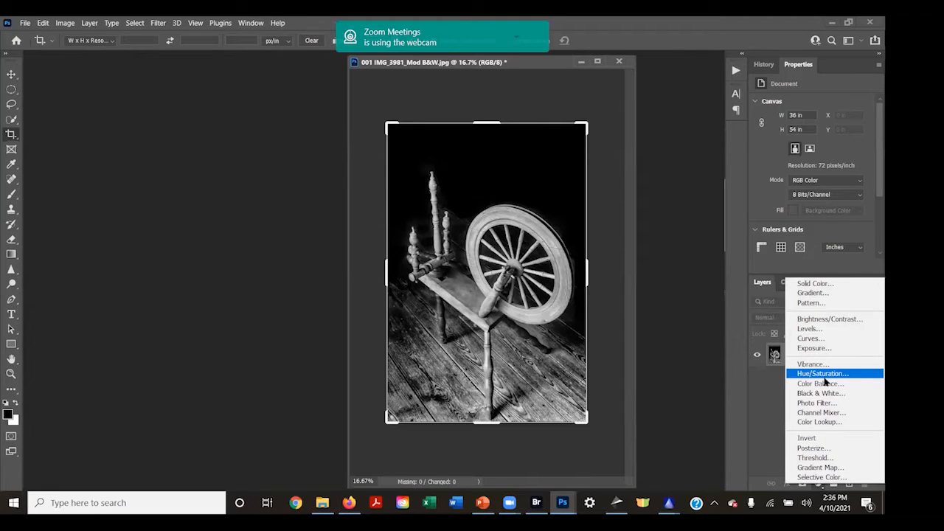
left_click(816, 321)
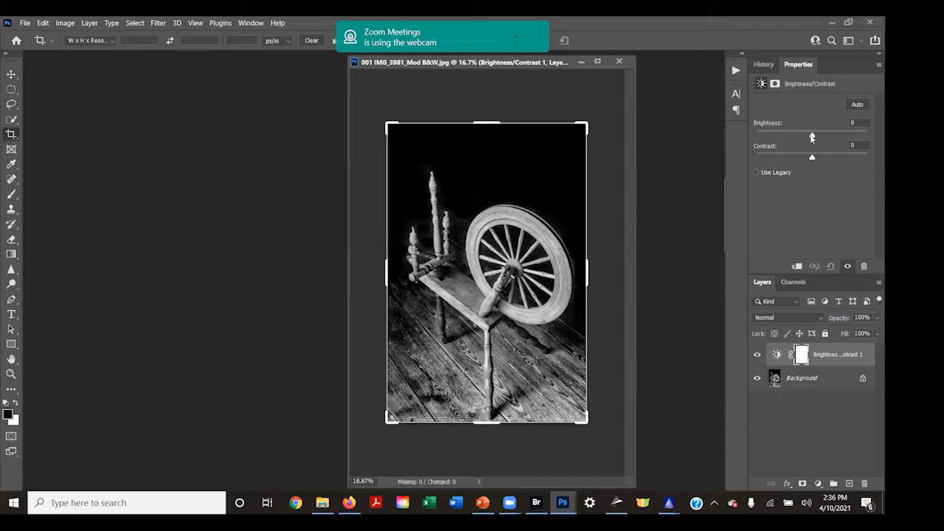
left_click_drag(812, 136, 835, 137)
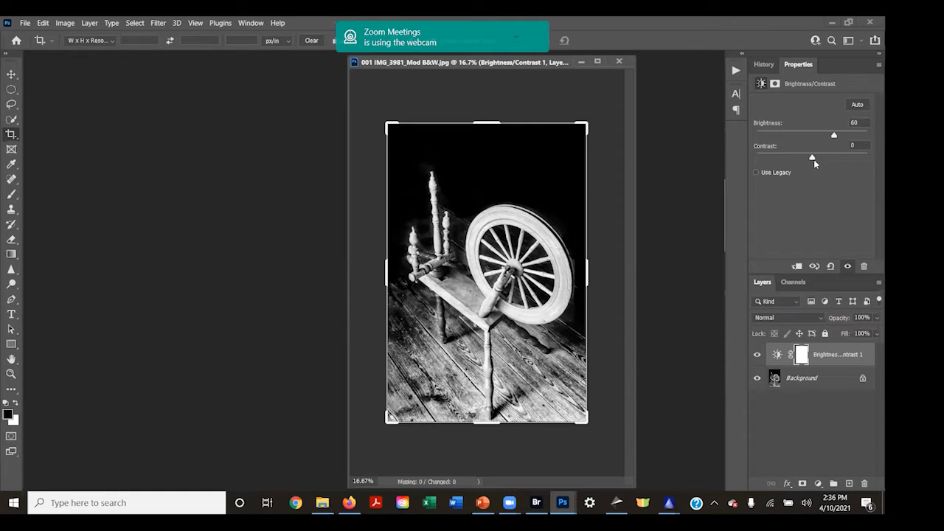
left_click_drag(811, 158, 819, 159)
Step: Compare the photo with and without the Brightness/Contrast adjustment, and close the file without saving changes
left_click(829, 357)
left_click(758, 355)
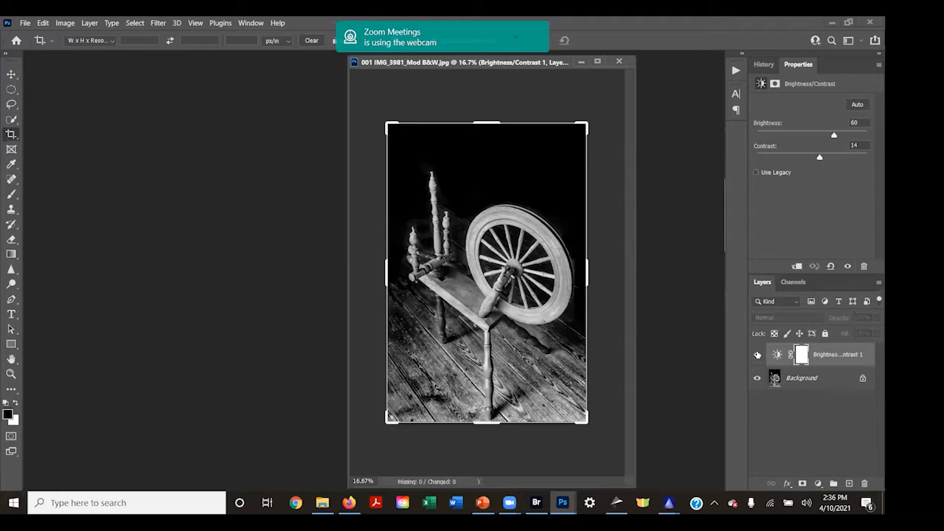
left_click(758, 355)
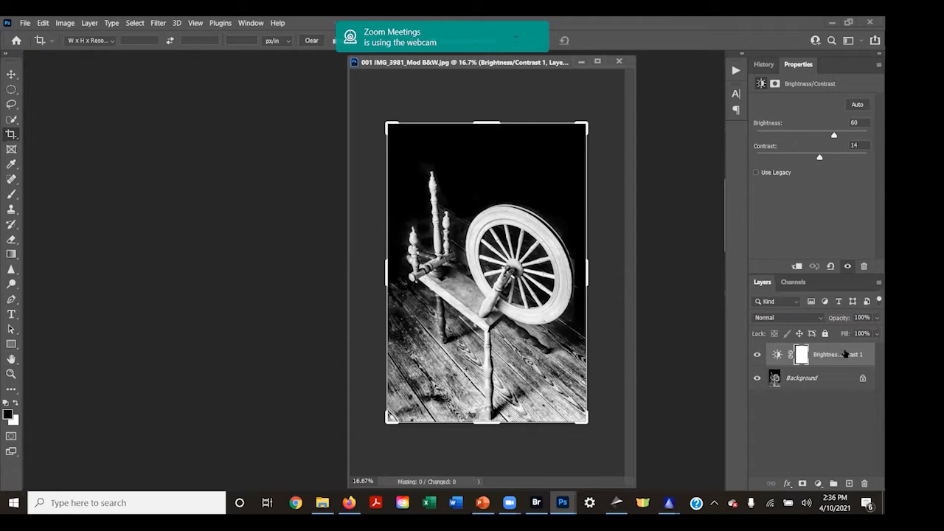
left_click_drag(842, 354, 842, 357)
left_click(621, 65)
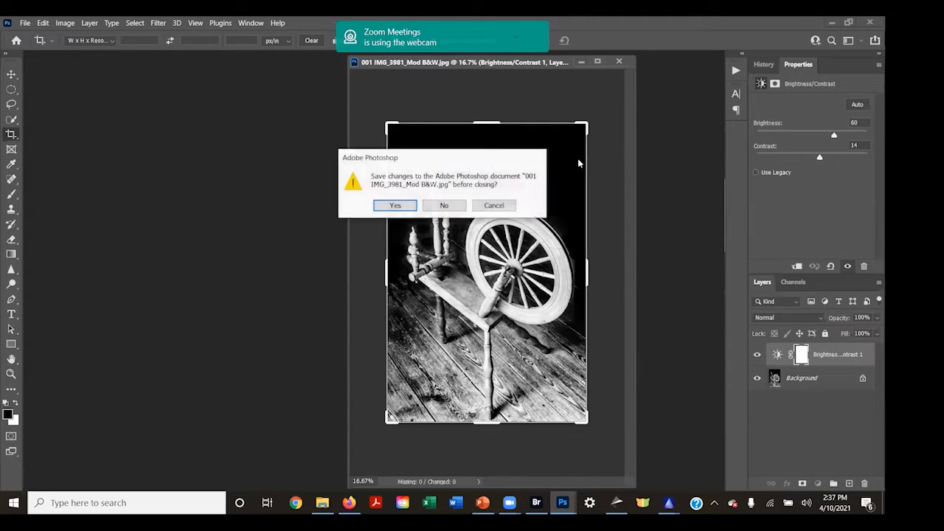
left_click(432, 205)
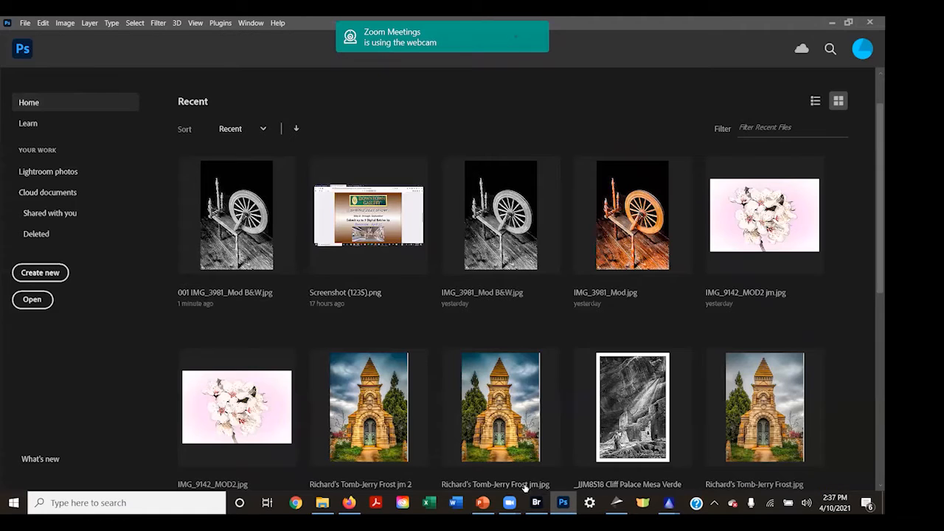
Step: Switch to Adobe Bridge, move the Zoom webcam notice aside and preview the 002 and 003 castle panoramas together
left_click(536, 502)
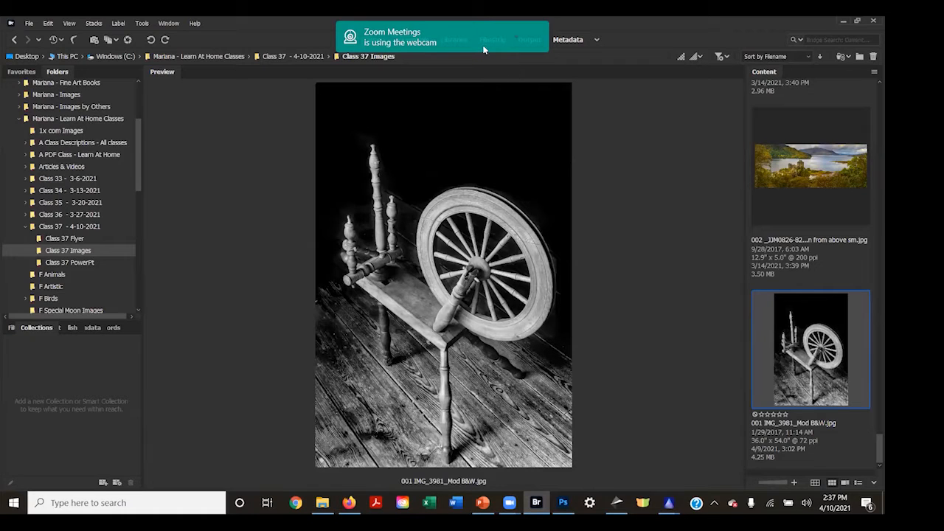
left_click(443, 42)
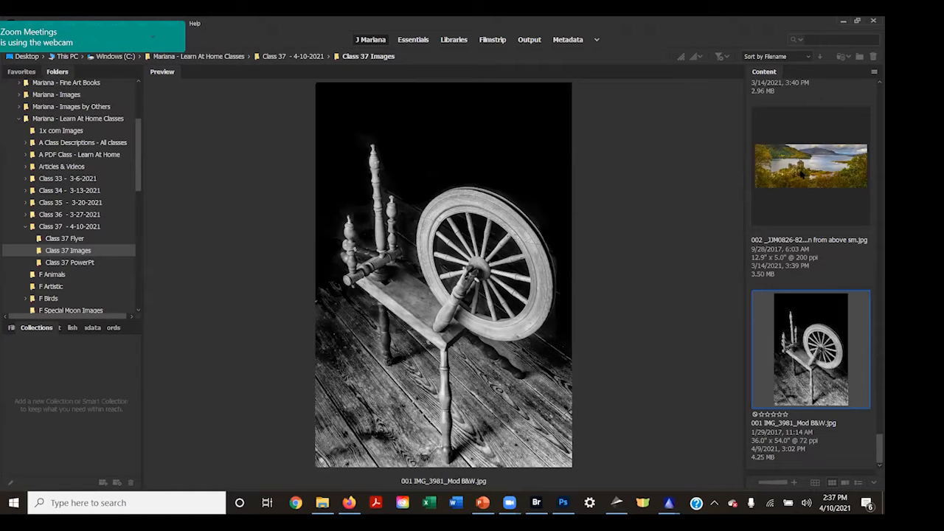
left_click(801, 174)
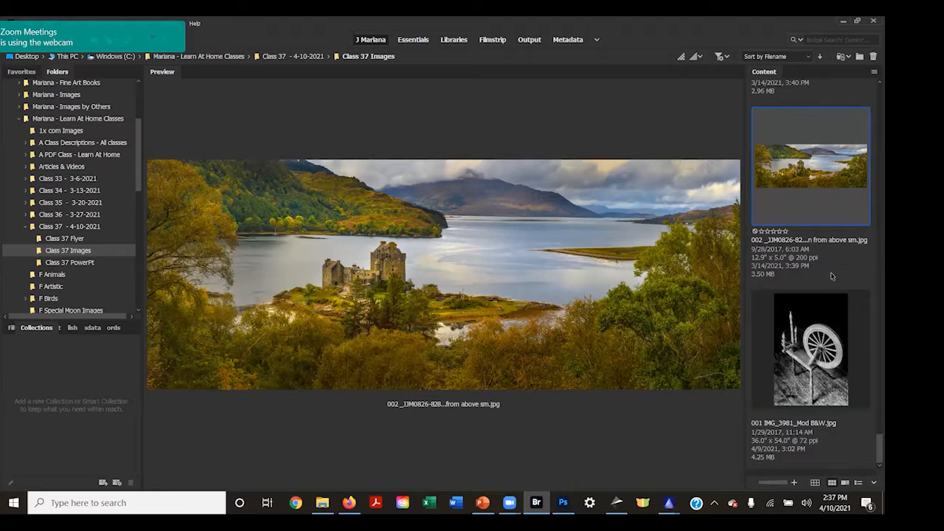
scroll(832, 280, "up", 3)
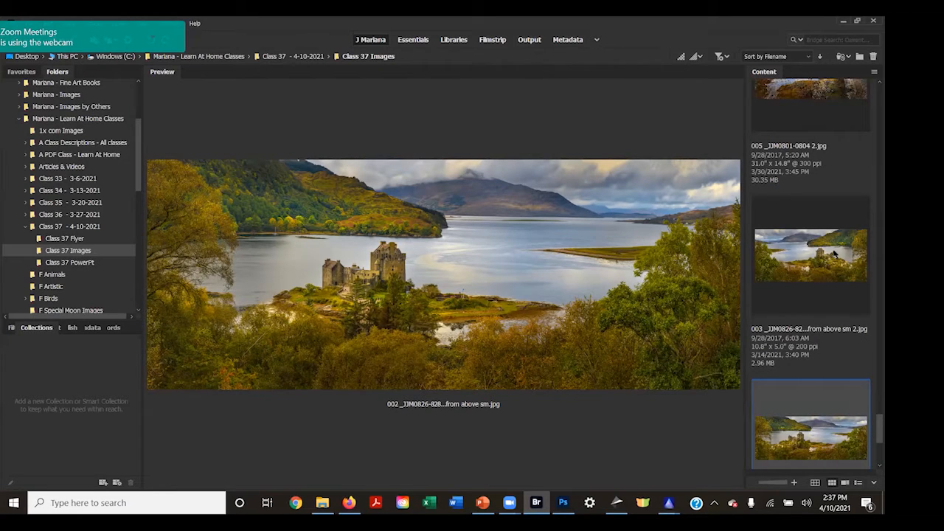
left_click(834, 253, "ctrl")
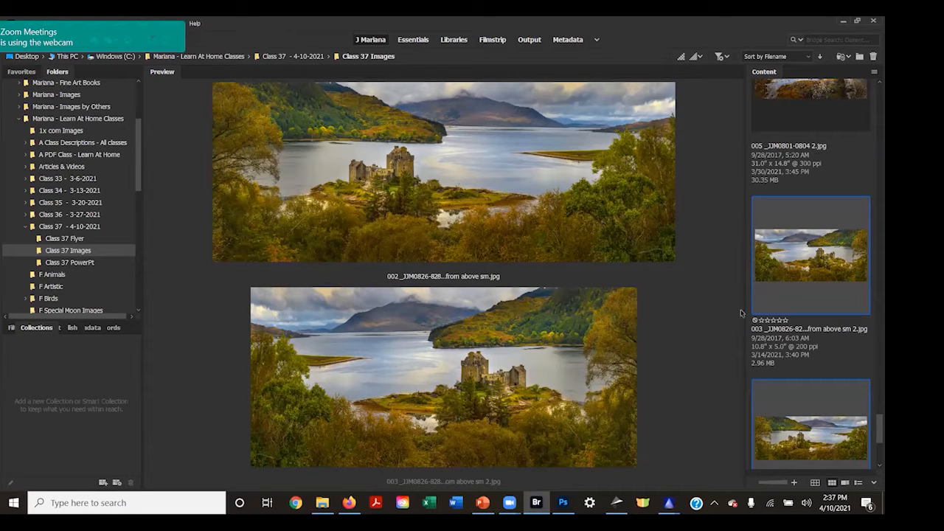
Step: Open the 002 and 003 castle panoramas in Photoshop, minimize 003, and reposition and enlarge the window of 002
right_click(826, 256)
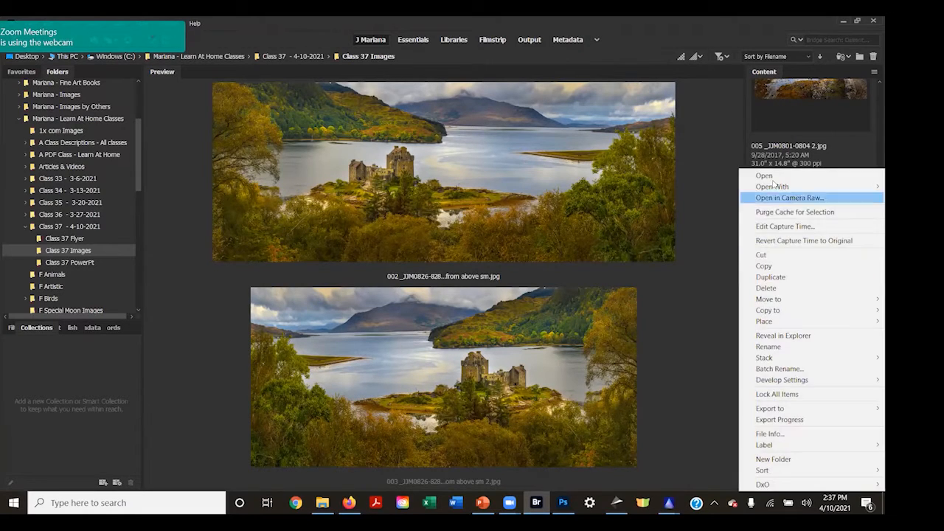
left_click(771, 183)
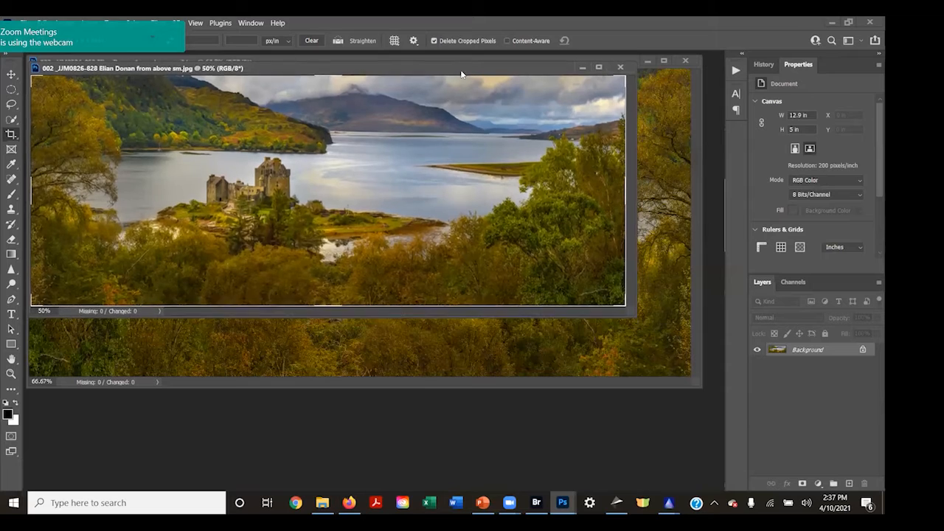
left_click_drag(460, 73, 515, 142)
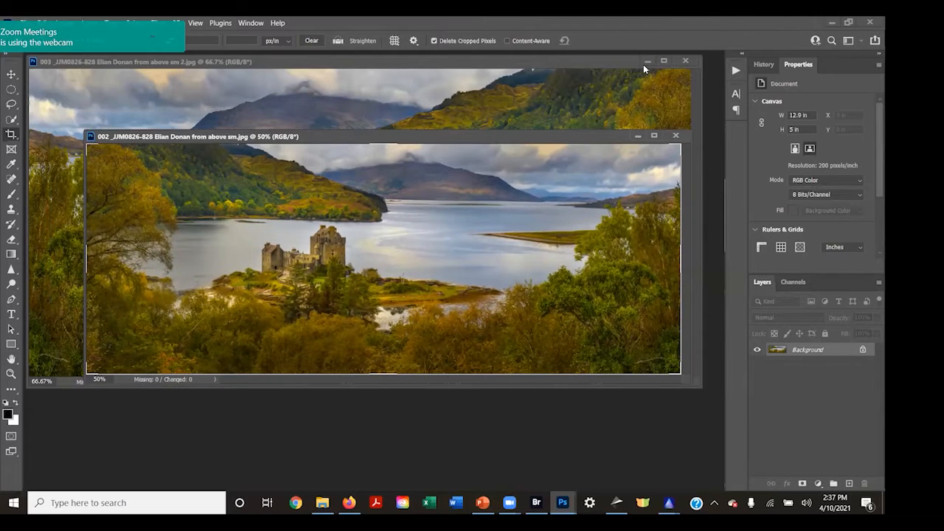
left_click(644, 62)
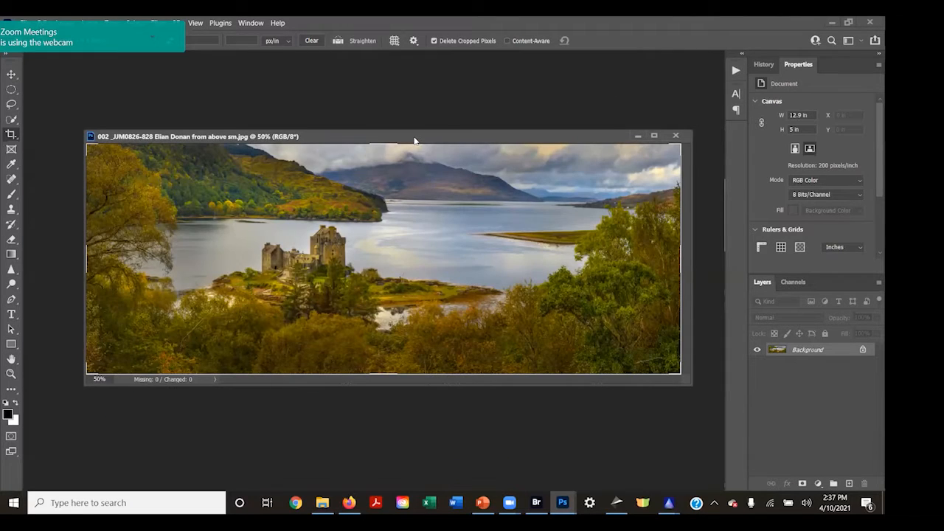
left_click_drag(415, 140, 410, 122)
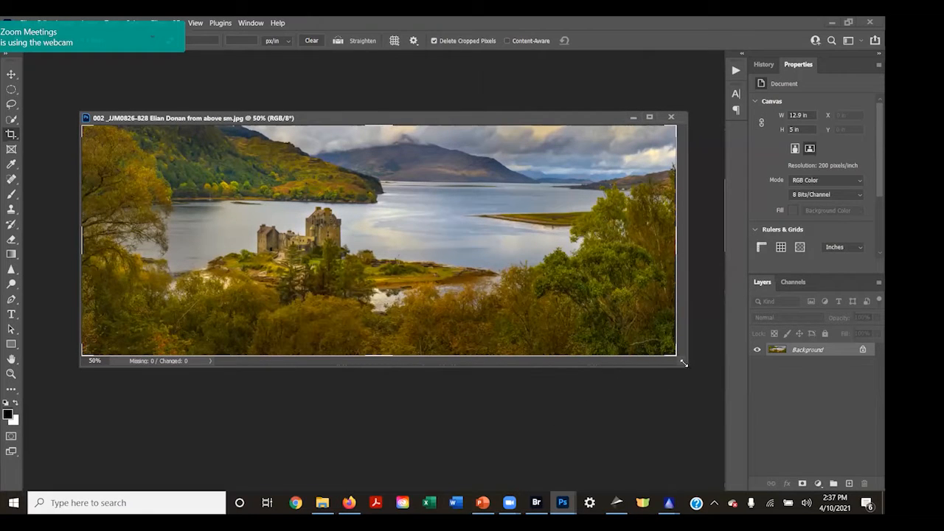
left_click_drag(684, 363, 706, 420)
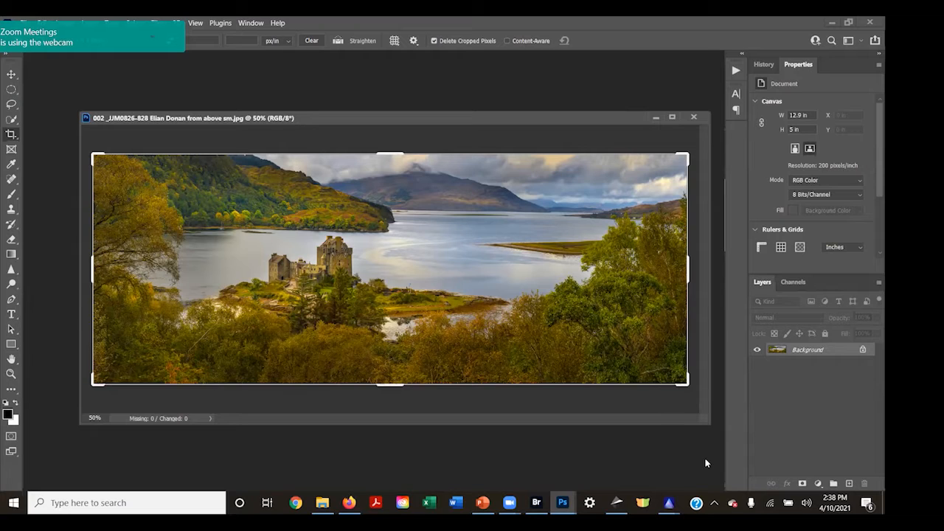
left_click(819, 483)
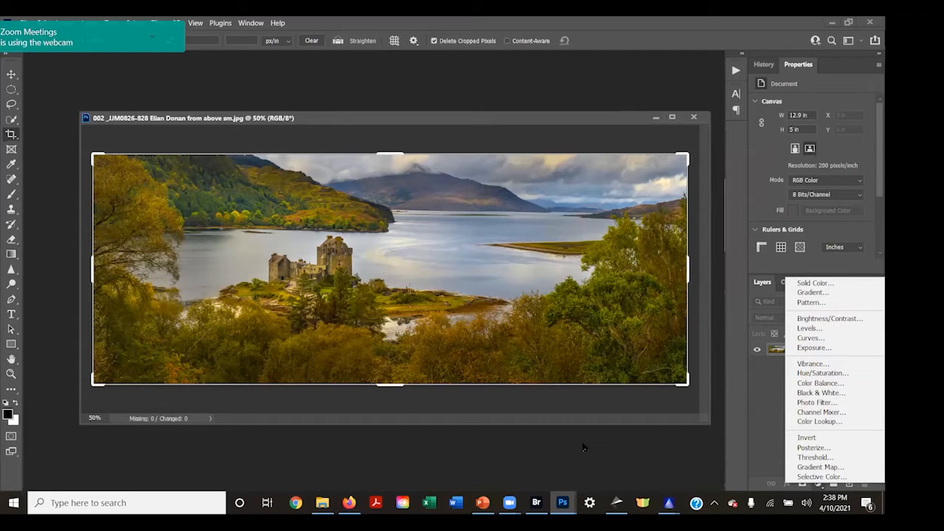
left_click(528, 452)
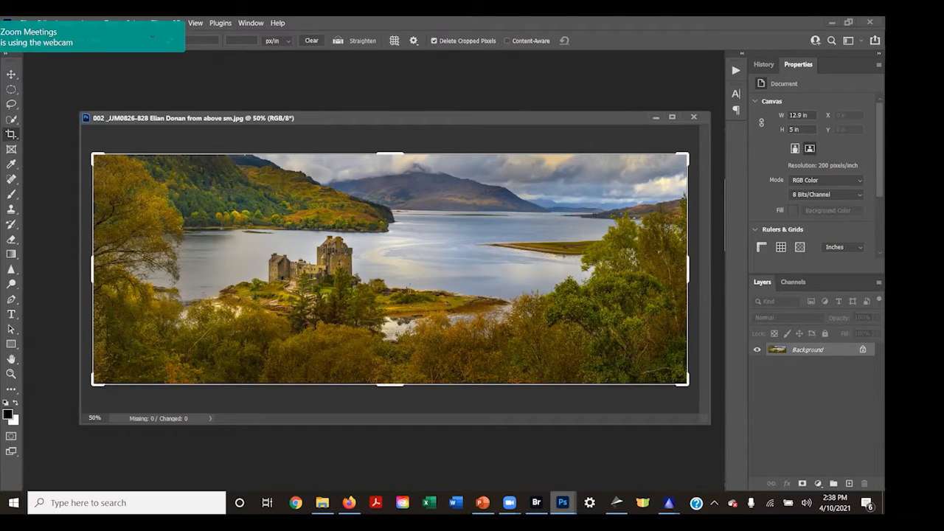
Step: Restore the minimized 003 panorama and bring the 002 panorama back in front of it
mouse_move(563, 503)
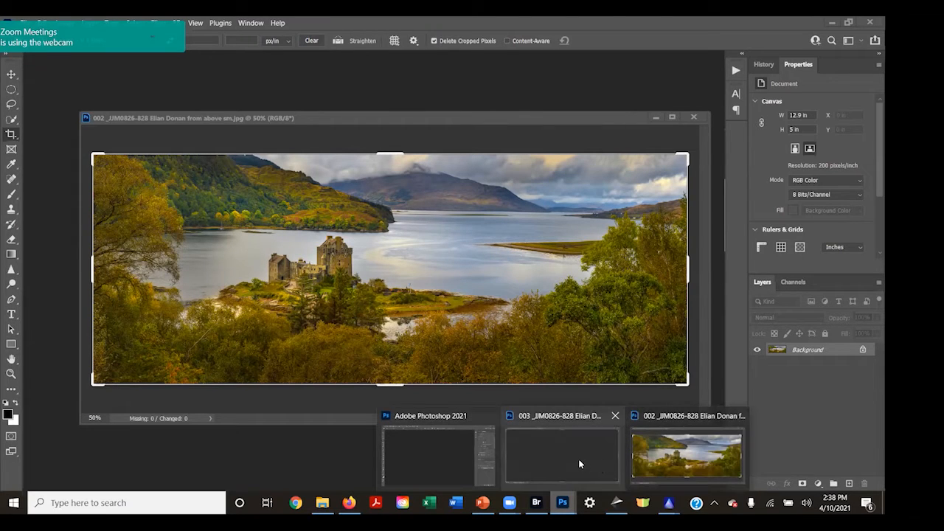
left_click(582, 460)
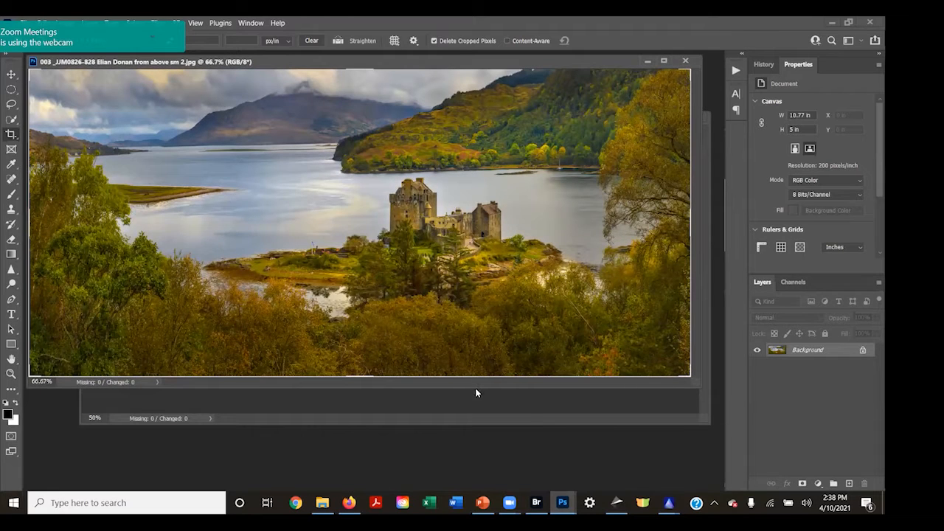
left_click(393, 403)
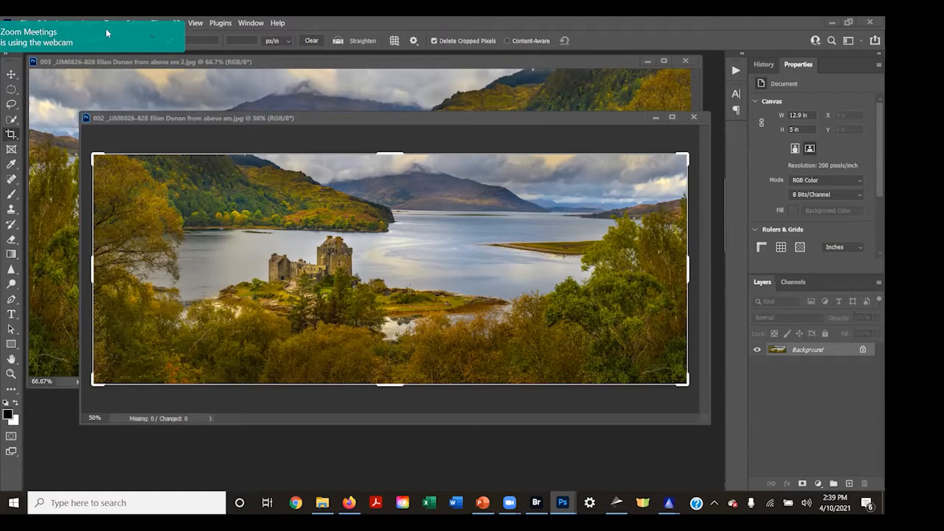
Step: Move the Zoom webcam notice aside and flip the canvas of the 002 panorama horizontally
left_click(67, 28)
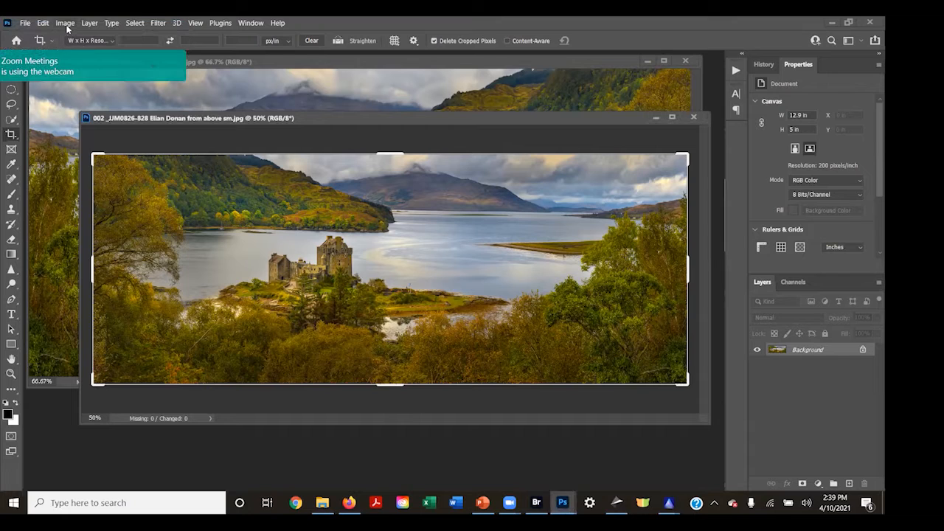
left_click(68, 26)
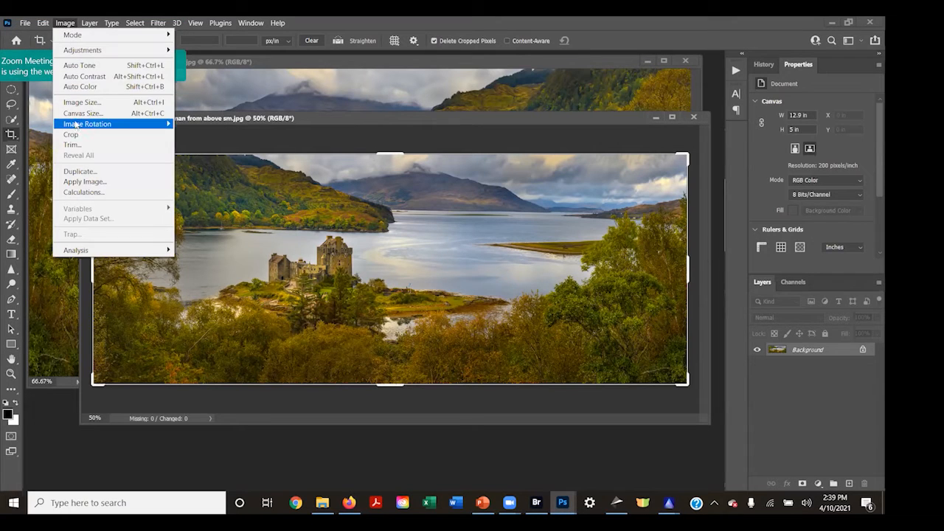
mouse_move(74, 126)
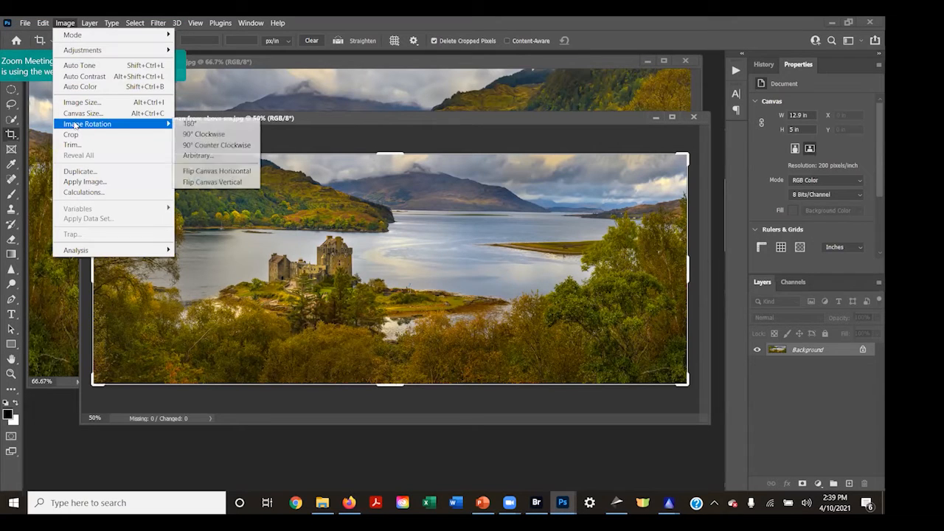
left_click(205, 172)
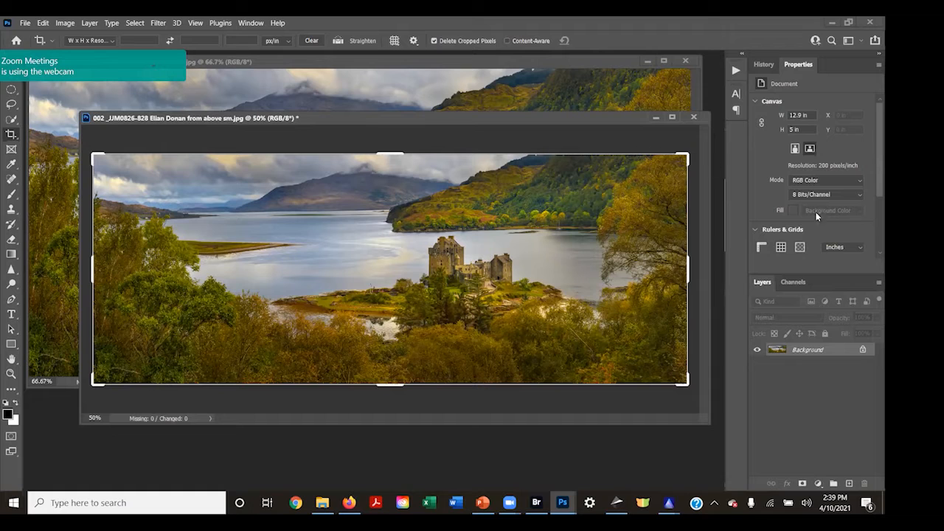
Step: Revert the 002 panorama to its opened state in the history, and close it without saving changes
left_click(764, 65)
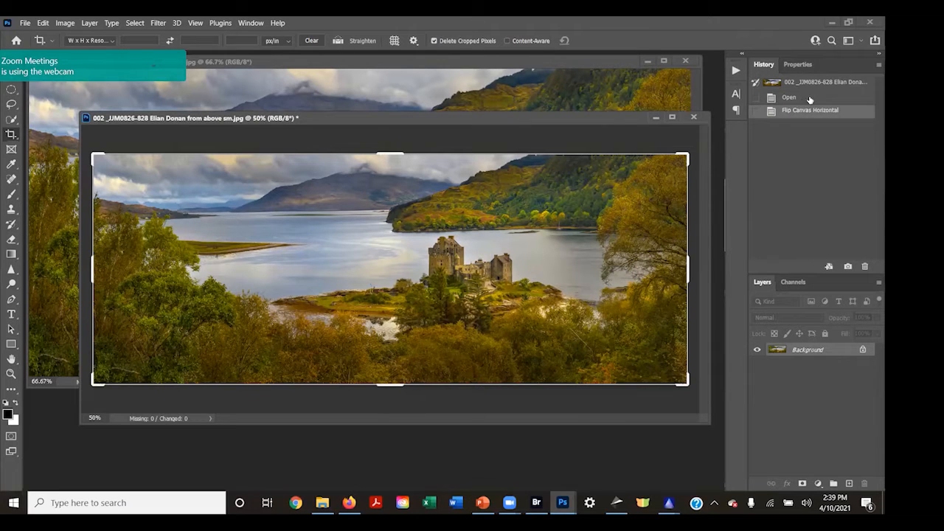
left_click(811, 98)
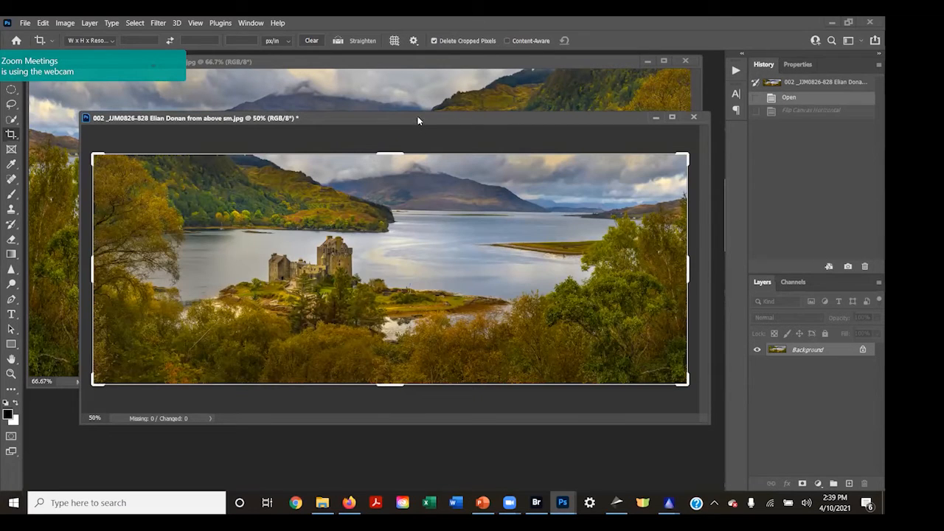
left_click_drag(418, 120, 389, 129)
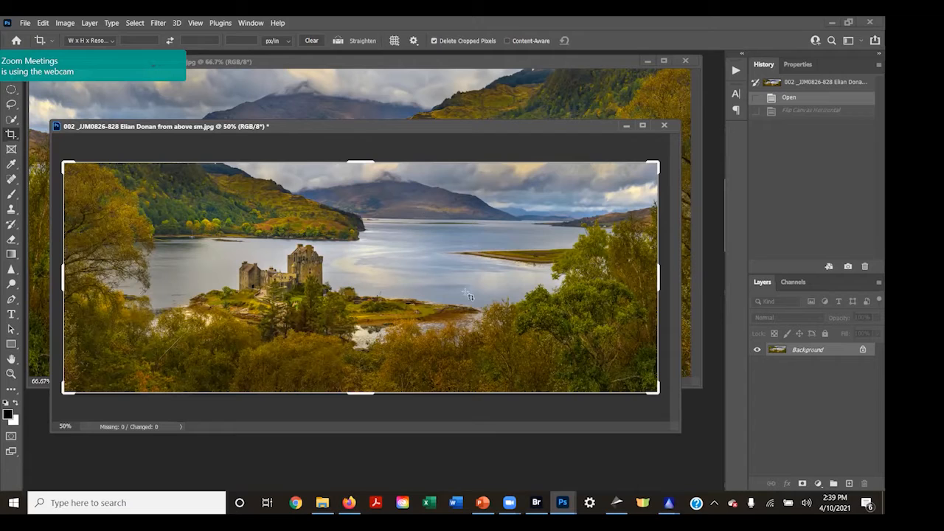
left_click(664, 127)
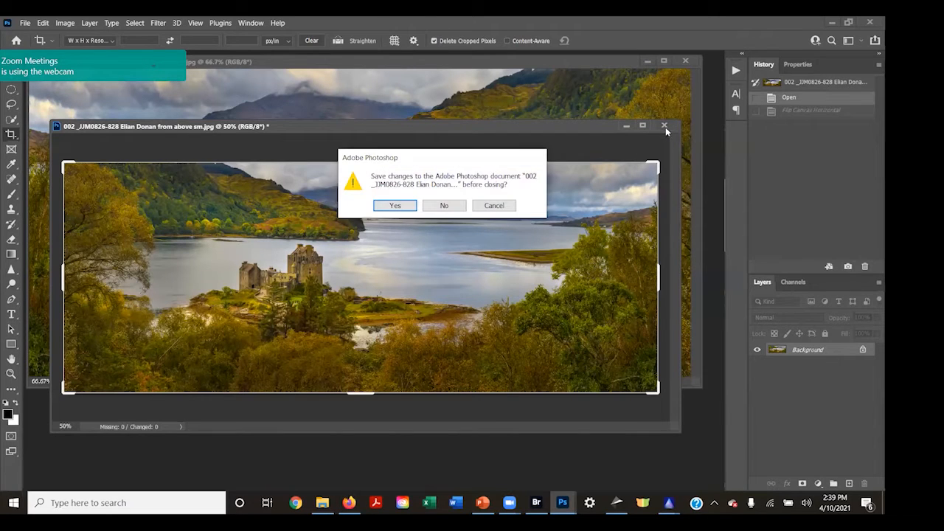
left_click(444, 207)
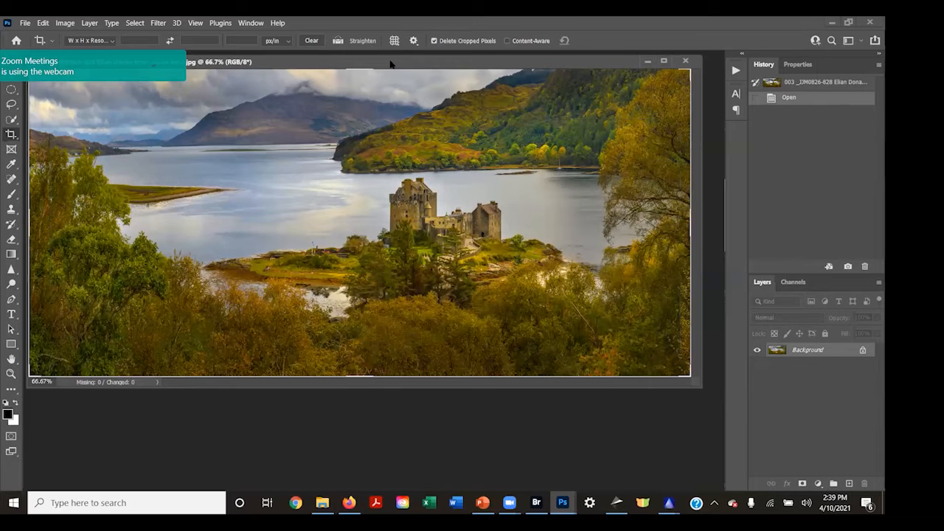
Step: Reposition the 003 panorama's window and crop away the trees on the image's left side to a width of about 8.28 in
left_click_drag(391, 65, 402, 115)
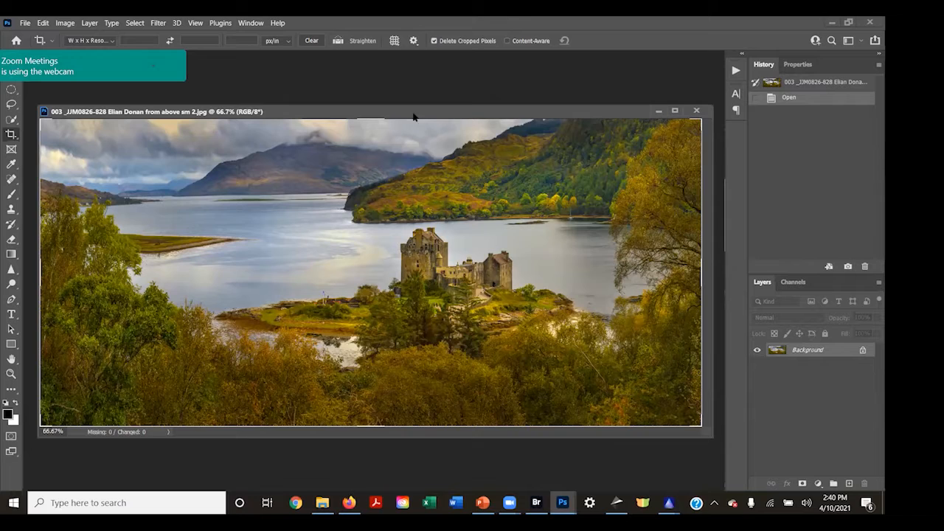
left_click_drag(414, 117, 417, 107)
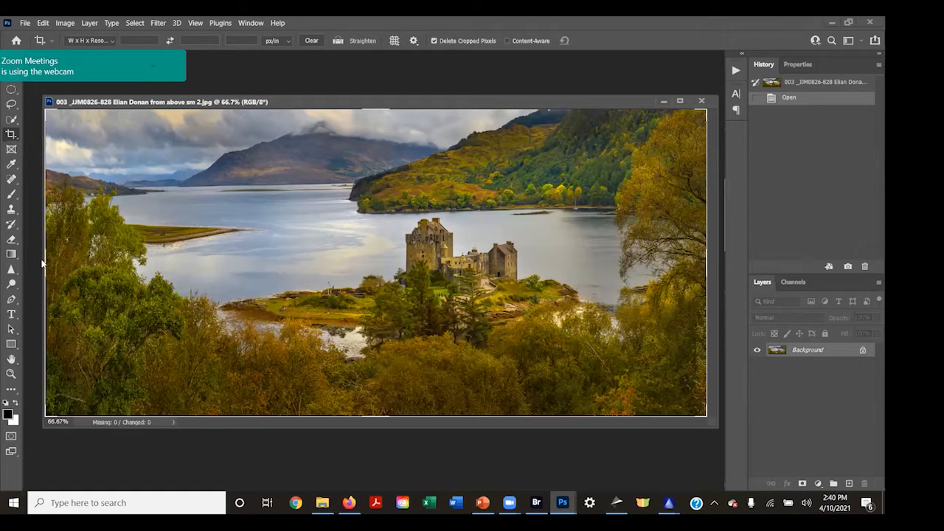
left_click_drag(46, 260, 124, 272)
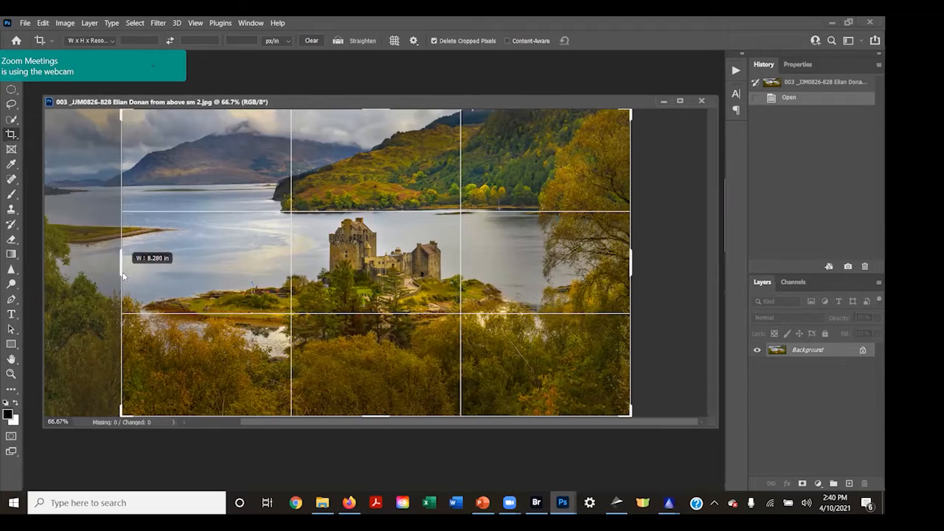
left_click_drag(123, 276, 123, 276)
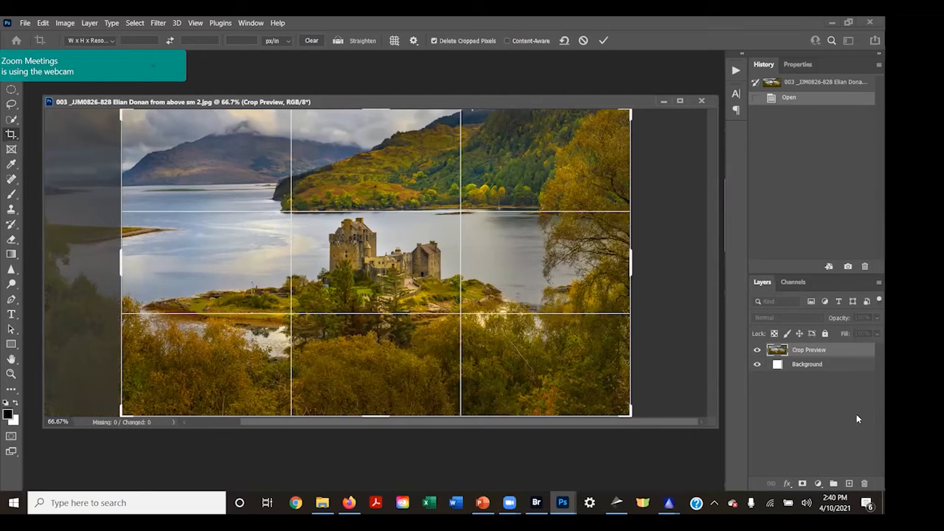
key("Return")
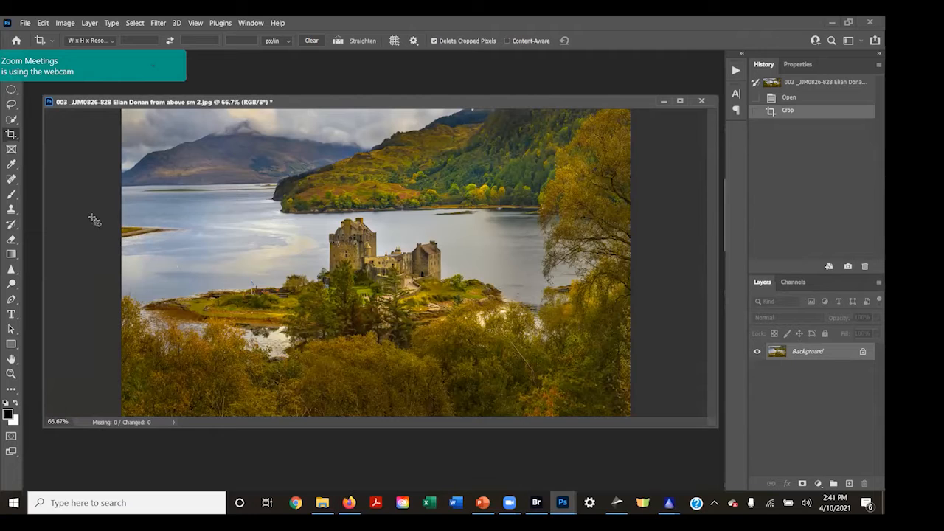
Step: Remove the remaining spit of land at the photo's left edge with the Spot Healing Brush at size 70
left_click(11, 179)
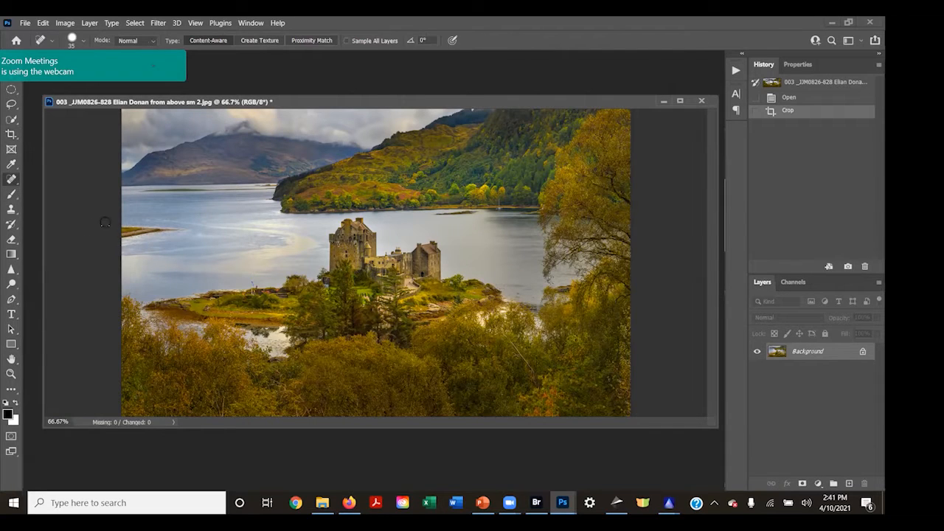
key("bracketright")
key("bracketright")
key("bracketright")
key("bracketright")
key("bracketright")
left_click_drag(156, 229, 167, 230)
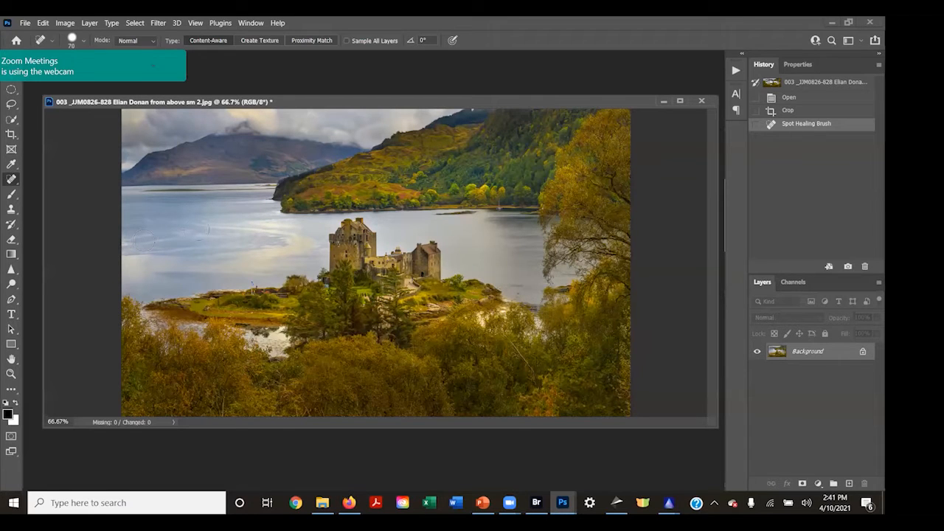
Step: Revert the 003 panorama to its opened state and crop its left side again, leaving slightly more of the lake
left_click(789, 99)
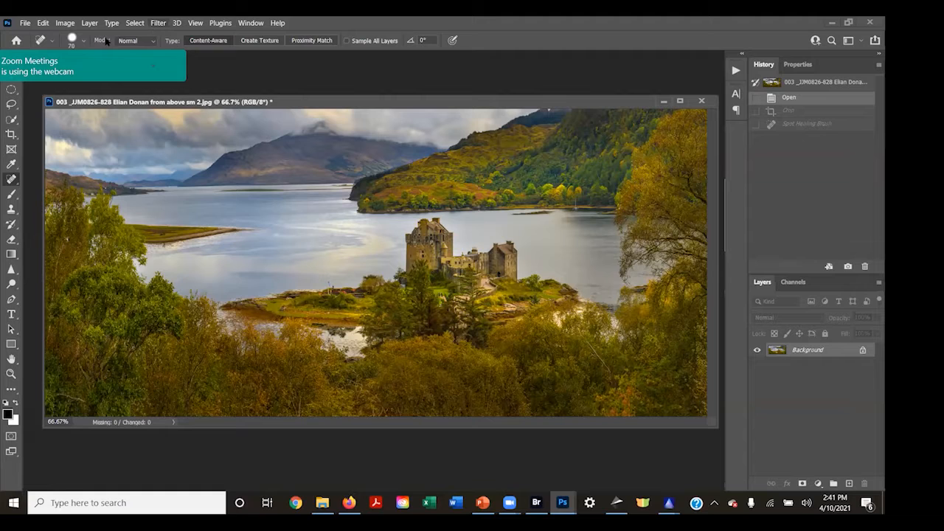
left_click(11, 134)
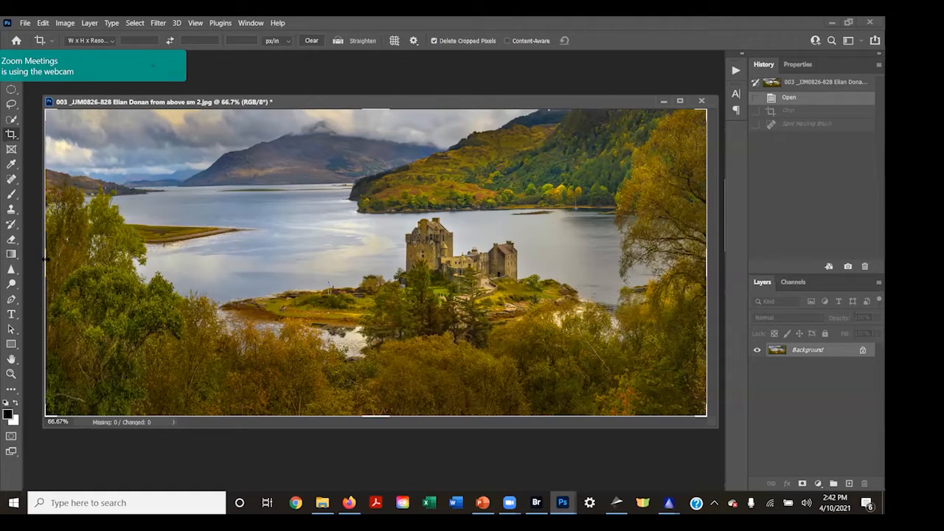
left_click_drag(45, 258, 107, 266)
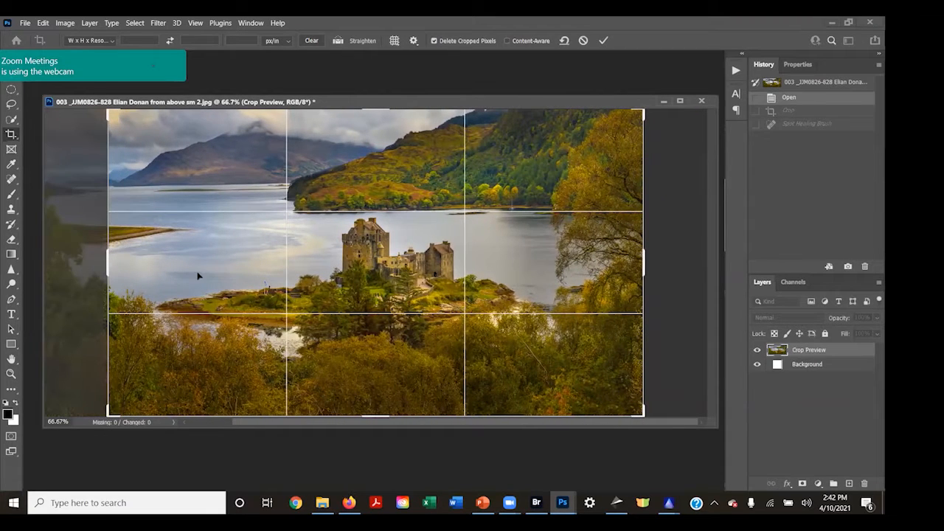
key("Return")
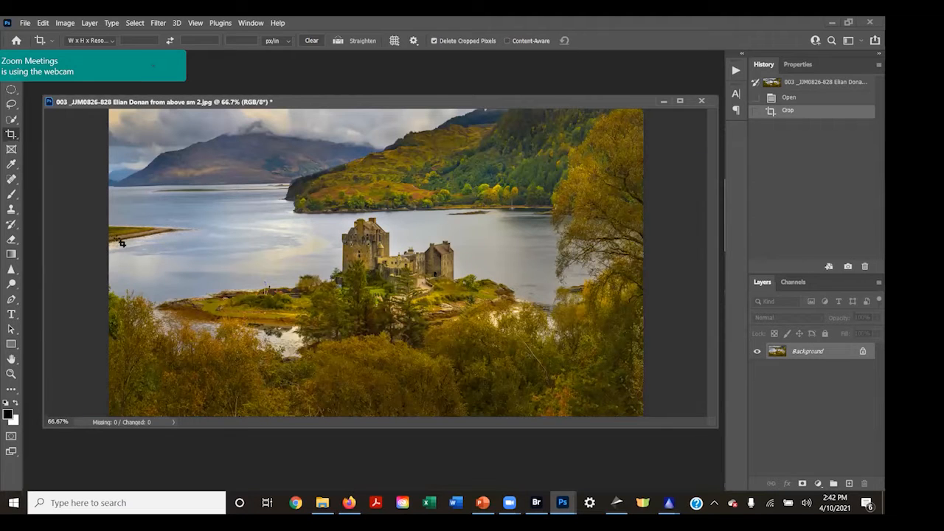
Step: Try removing the spit of land at the photo's left edge with the Spot Healing Brush at size 45, and undo the healing
left_click(10, 181)
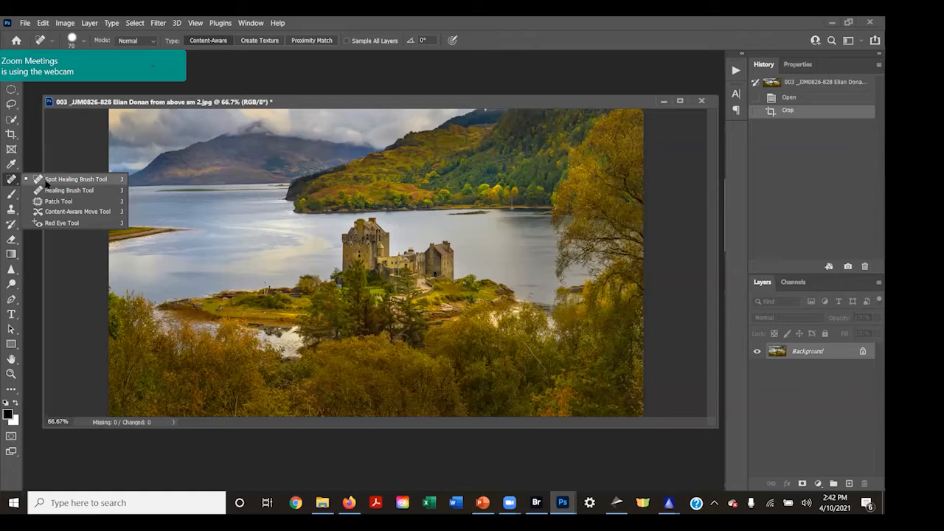
left_click(50, 180)
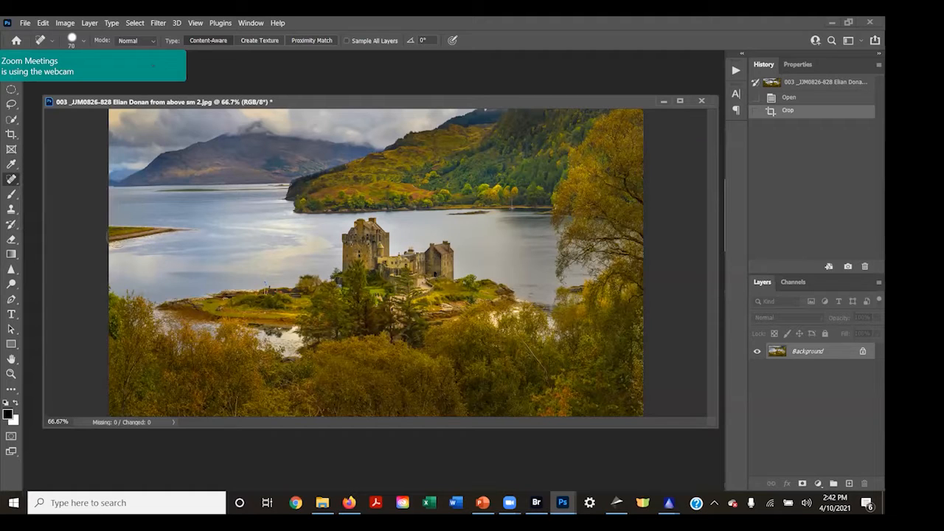
left_click(84, 41)
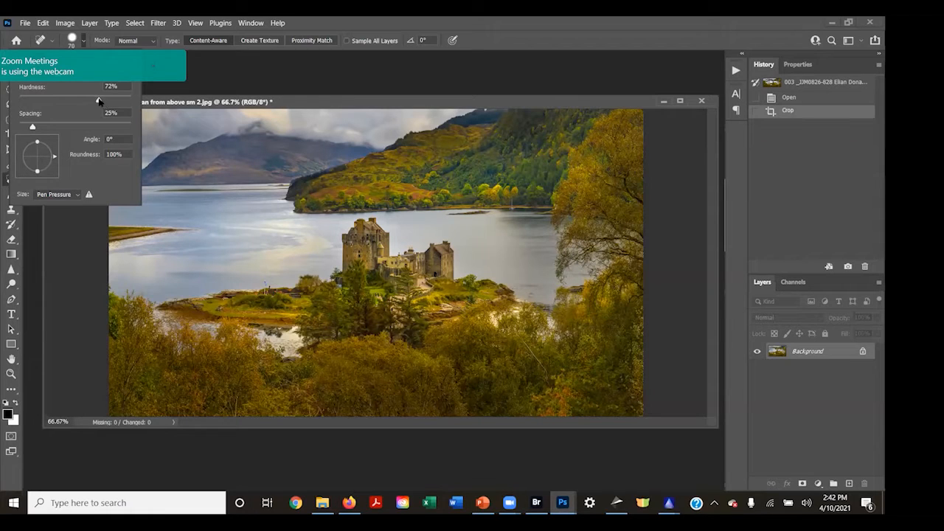
left_click(325, 76)
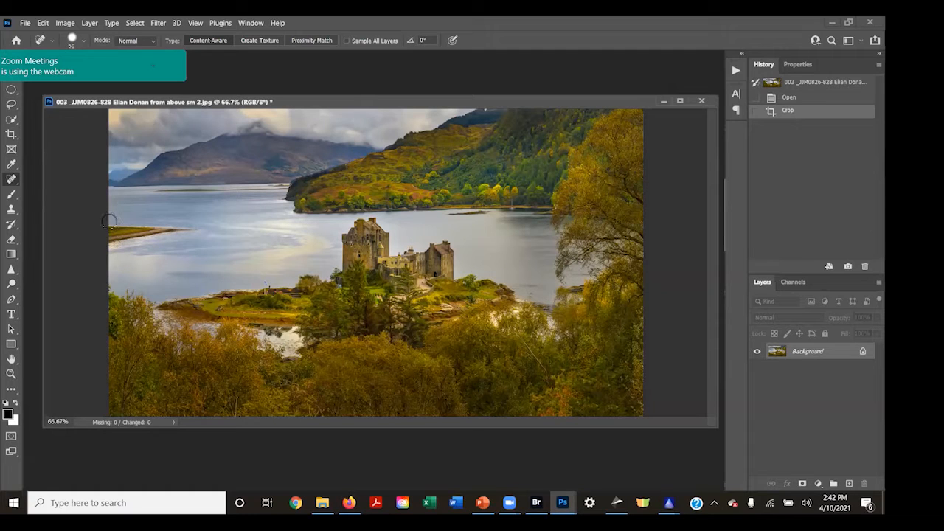
key("bracketleft")
key("bracketleft")
key("bracketleft")
mouse_move(109, 234)
left_mouse_down()
mouse_move(183, 227)
mouse_move(107, 237)
left_mouse_up()
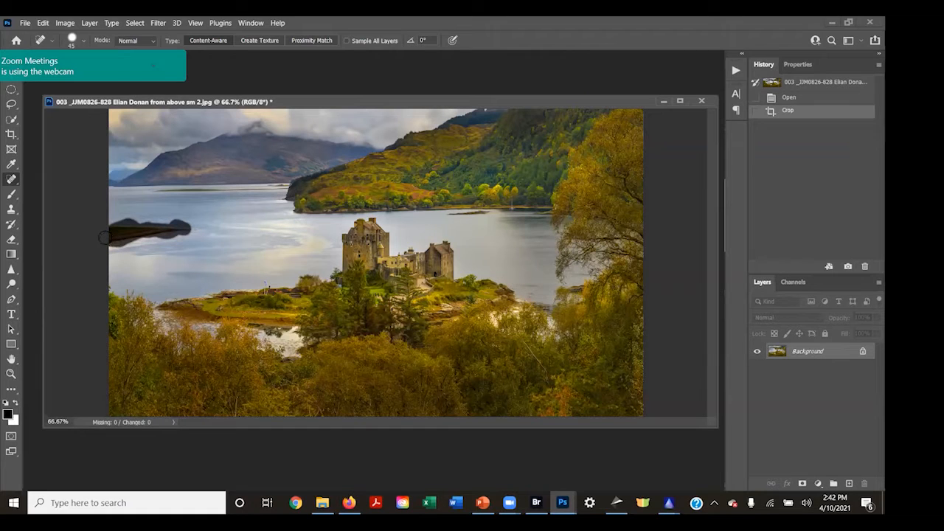
left_click_drag(102, 237, 92, 230)
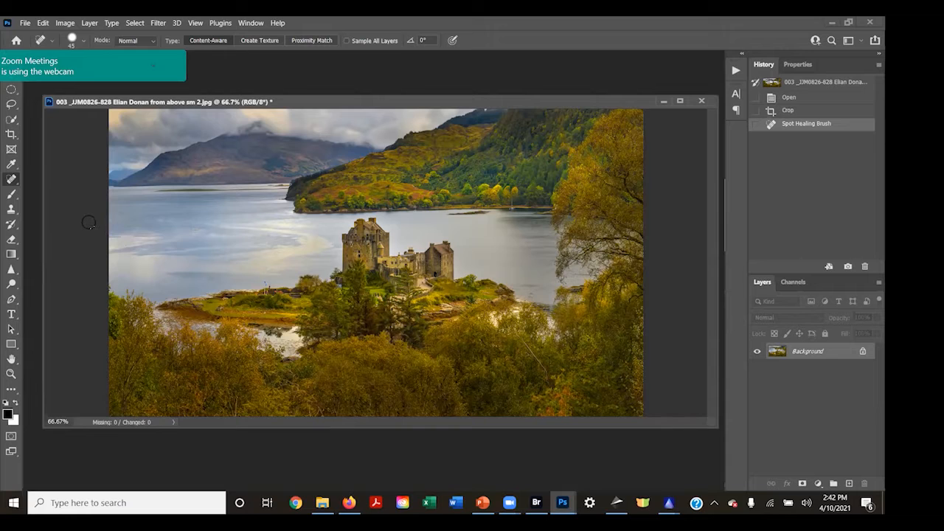
key("z")
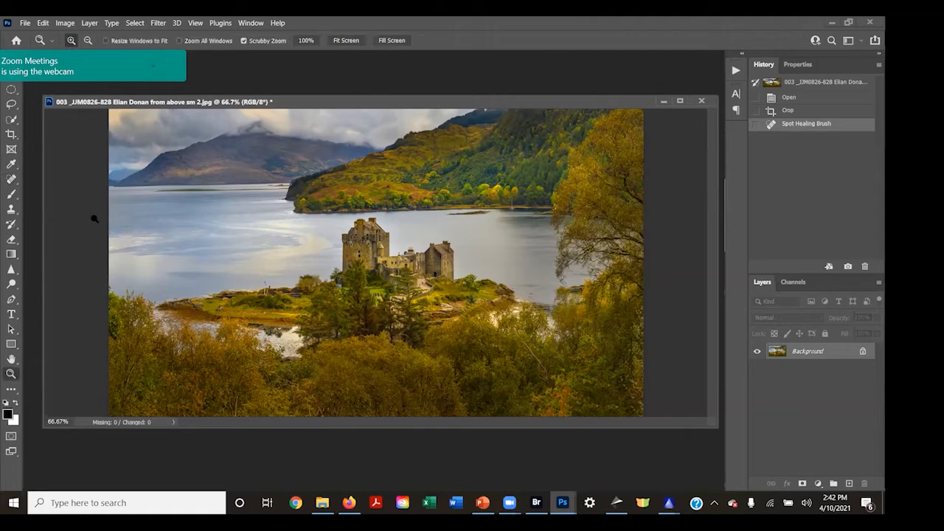
key("ctrl+z")
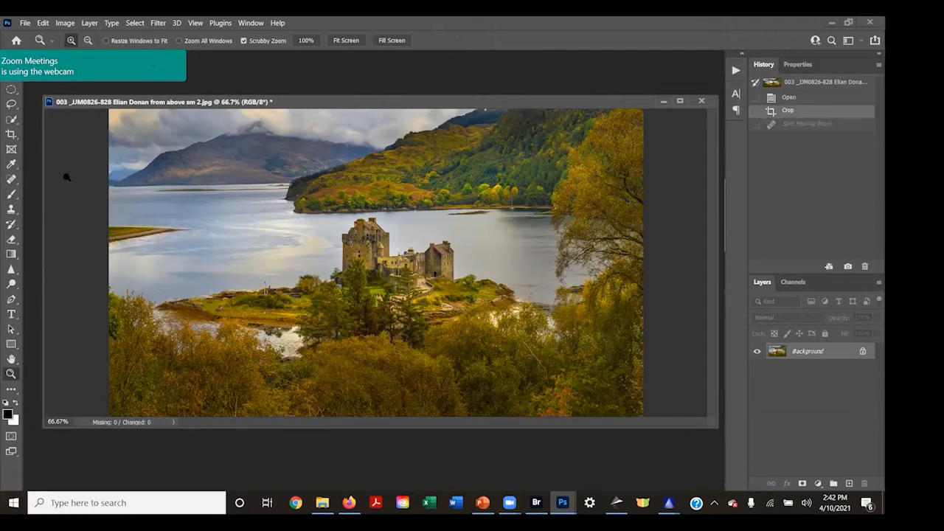
Step: Lasso the spit of land at the photo's left edge, replace it with a Content-Aware fill at 100% opacity, and deselect
left_click(11, 104)
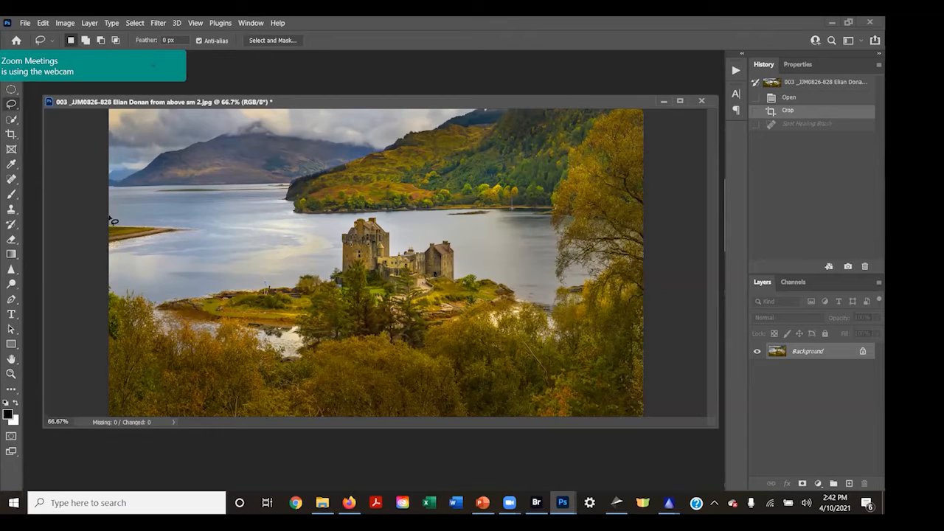
mouse_move(110, 218)
left_mouse_down()
mouse_move(209, 229)
mouse_move(169, 251)
mouse_move(92, 255)
mouse_move(108, 219)
left_mouse_up()
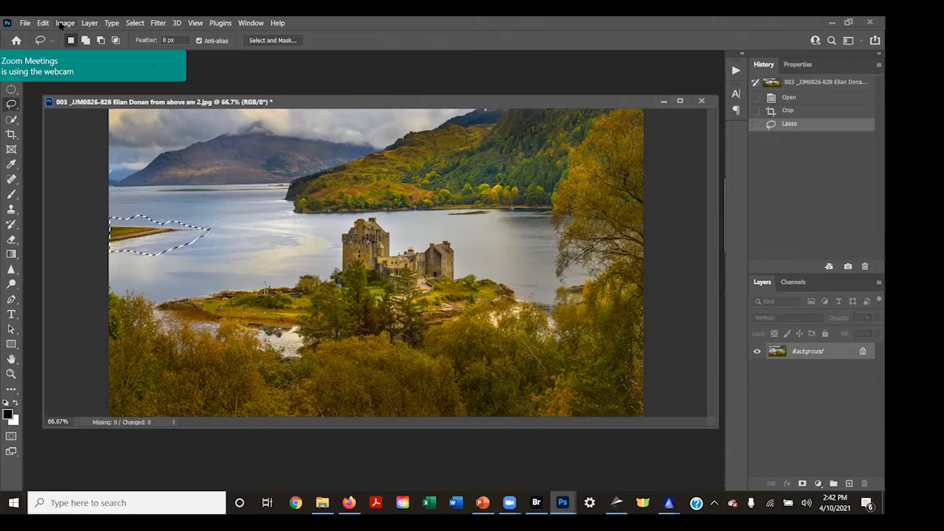
left_click(43, 23)
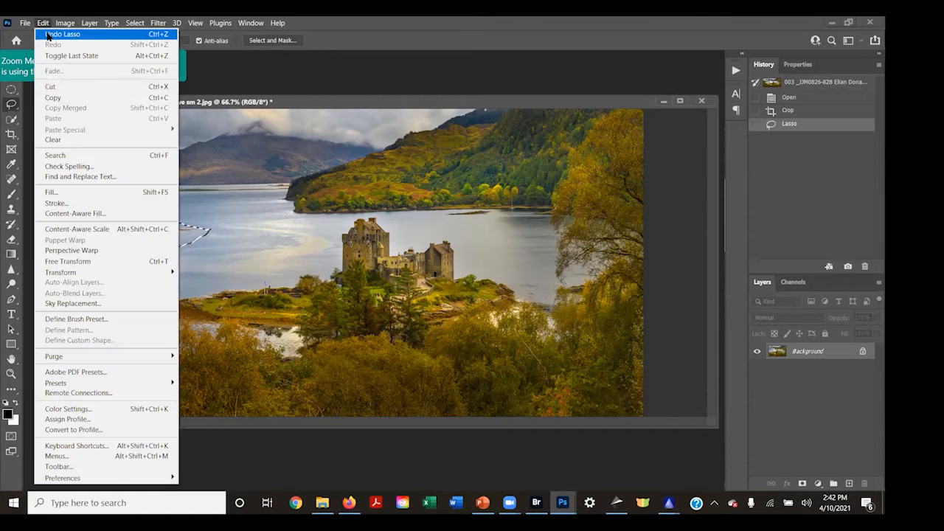
left_click(63, 193)
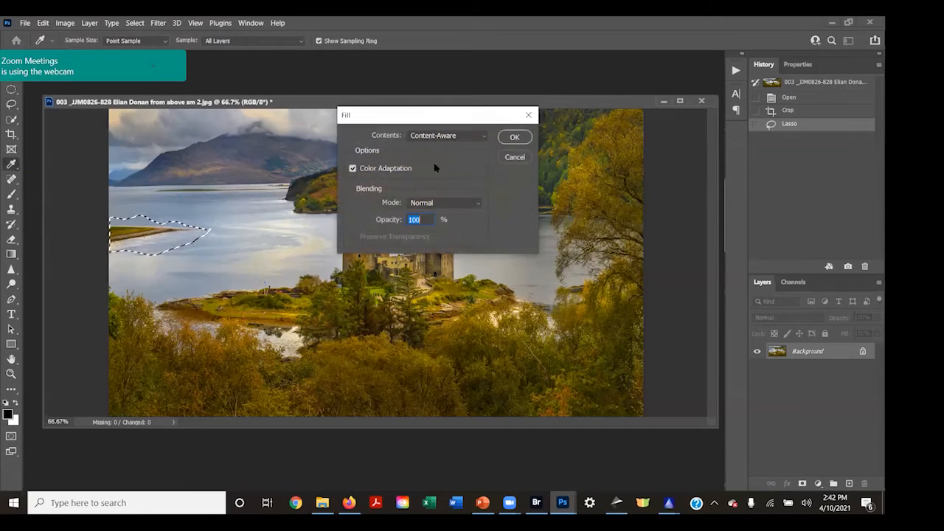
left_click(484, 136)
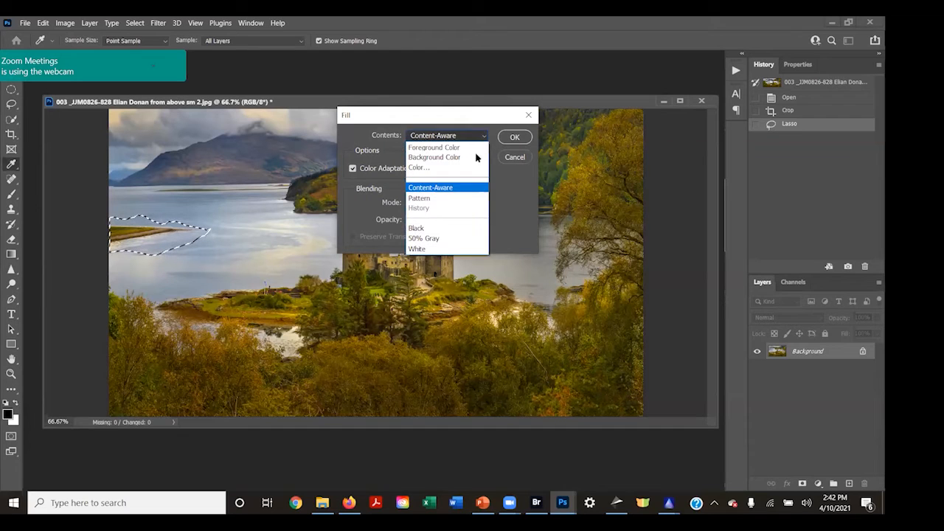
left_click(449, 187)
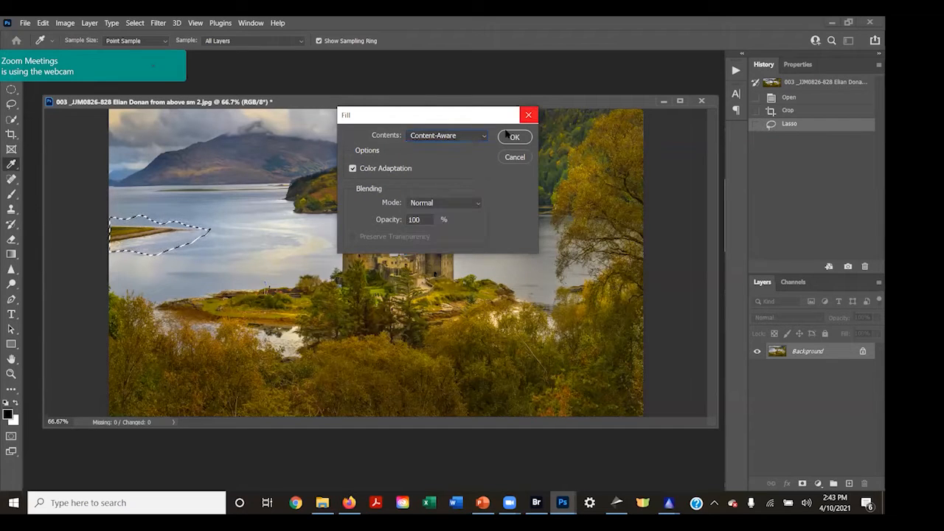
left_click(514, 136)
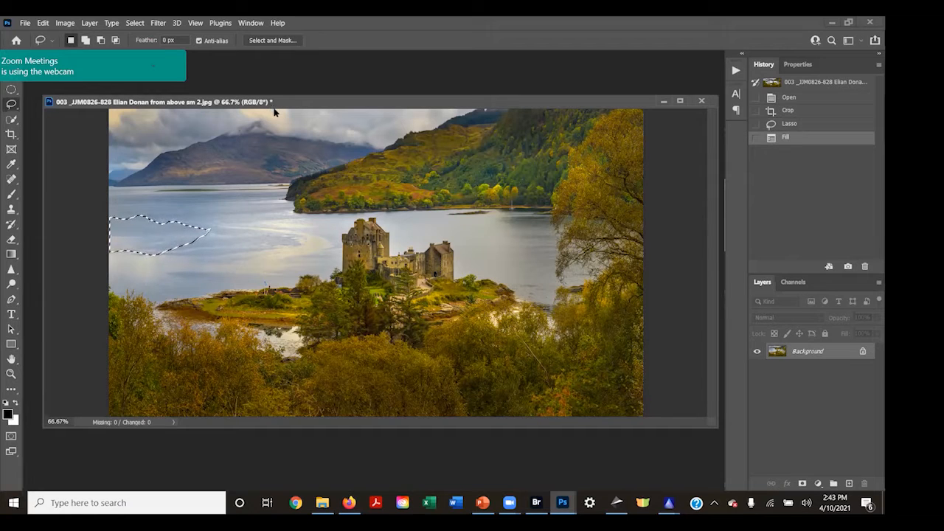
key("ctrl+d")
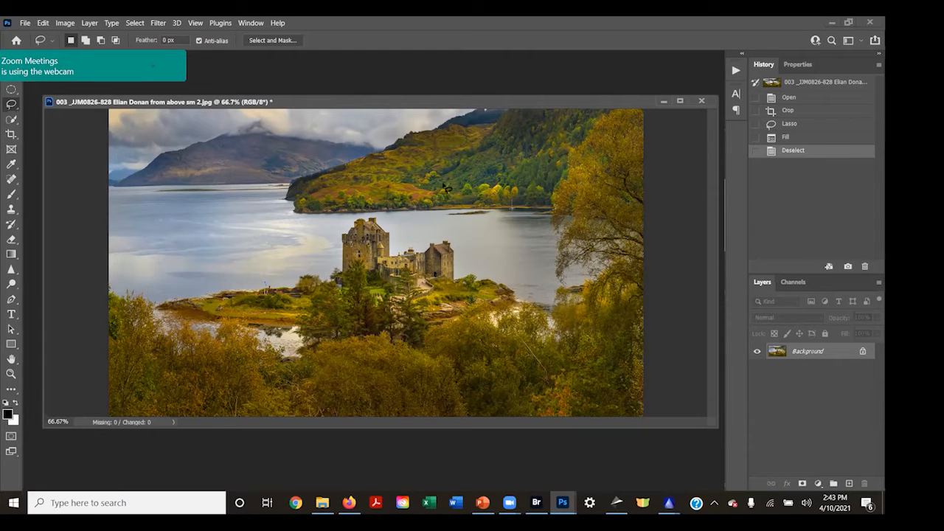
Step: Revert the 003 panorama to its opened state and select roughly its left third at full height with the Rectangular Marquee
left_click(789, 98)
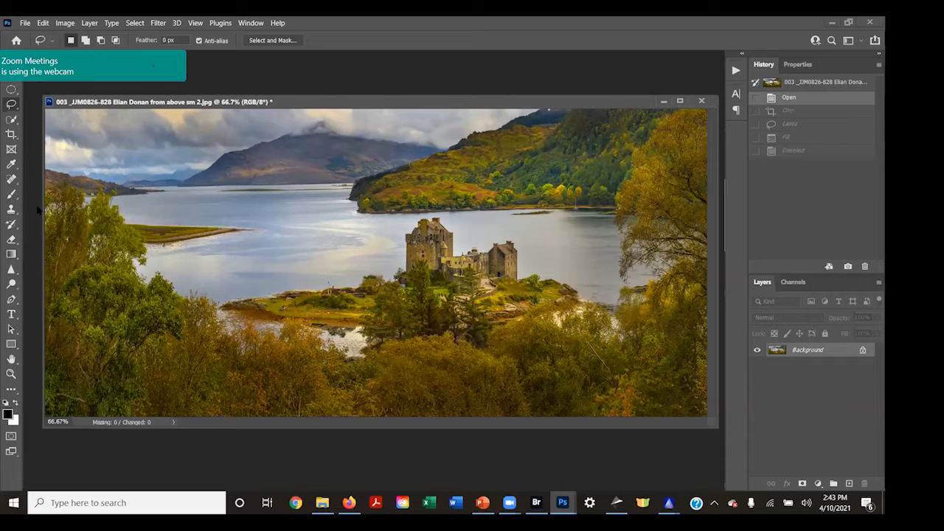
key("ctrl+0")
key("ctrl+minus")
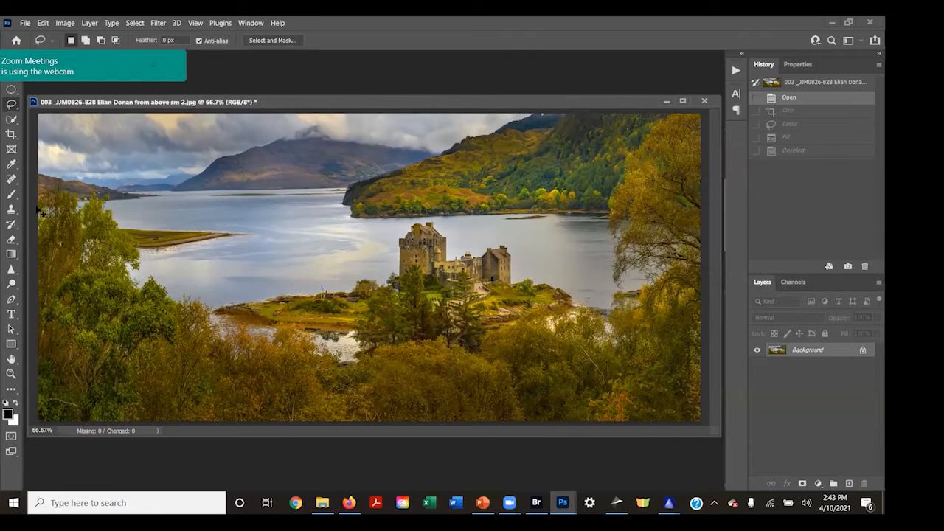
key("ctrl+minus")
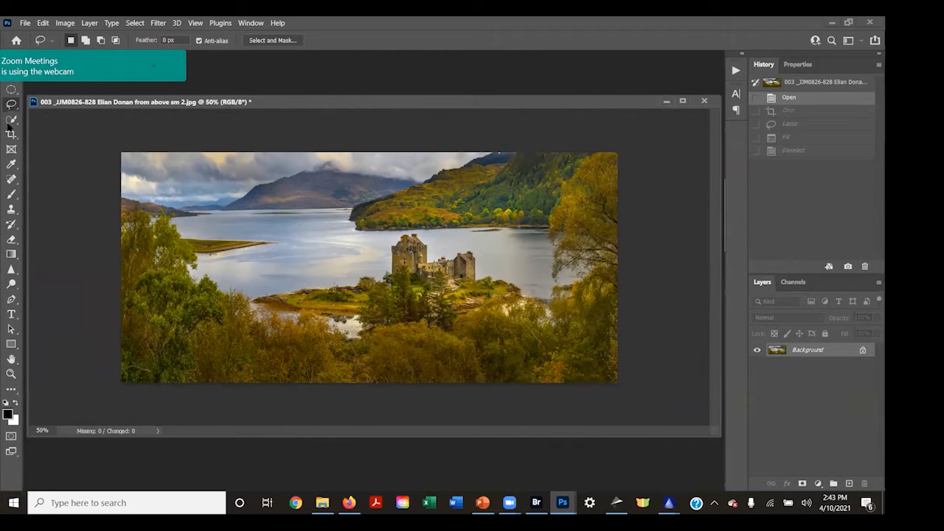
left_click(11, 89)
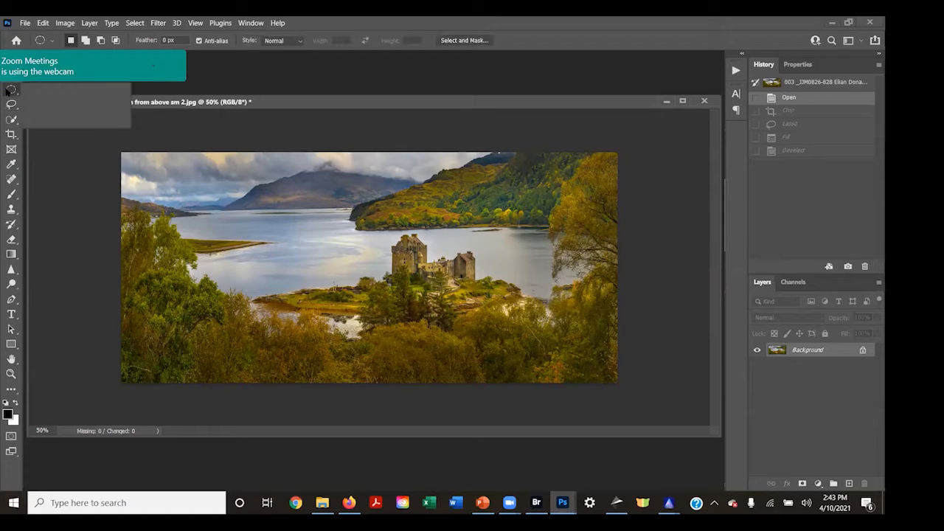
left_click(44, 90)
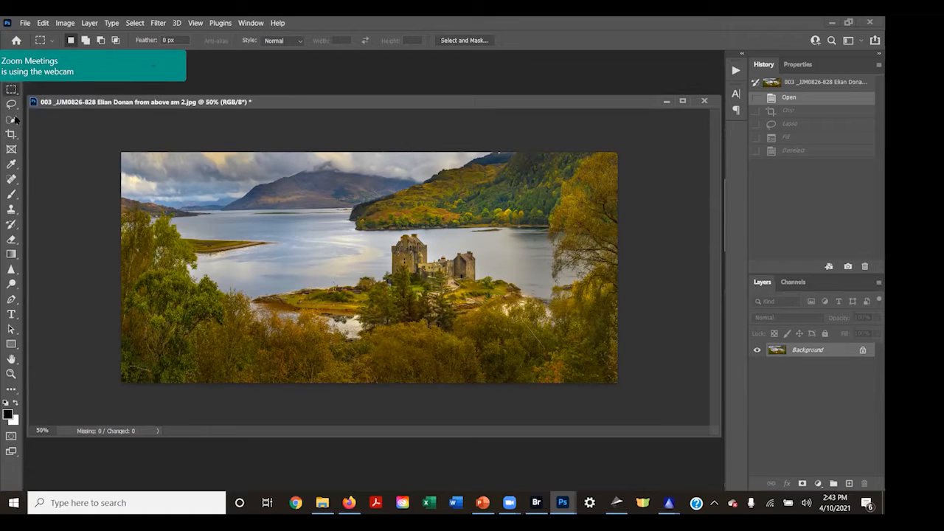
left_click_drag(115, 142, 292, 424)
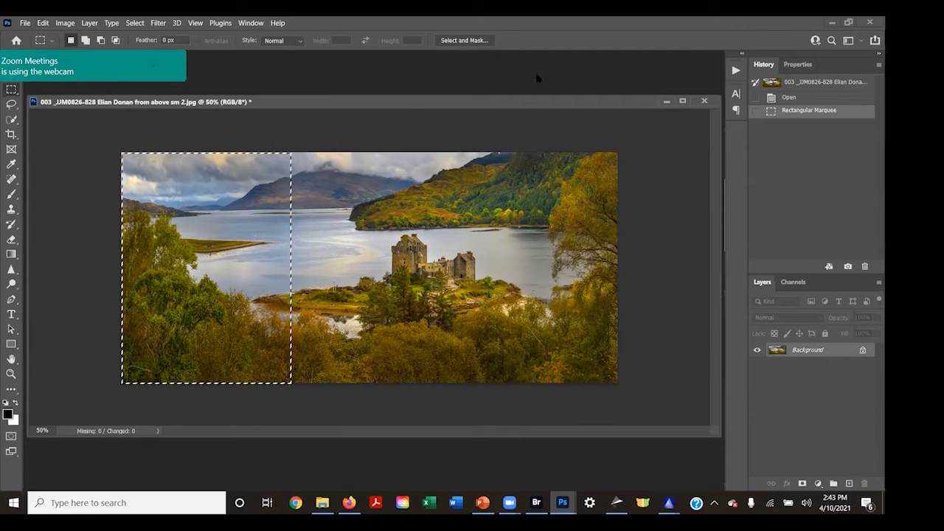
Step: Squeeze the selected area inward from its left side to 79.54% width with Free Transform, and deselect it
left_click(43, 23)
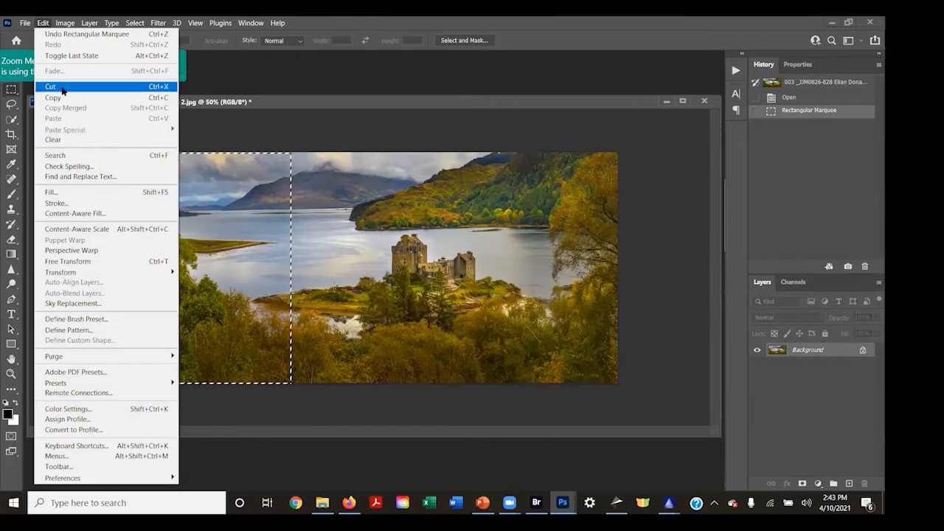
mouse_move(75, 275)
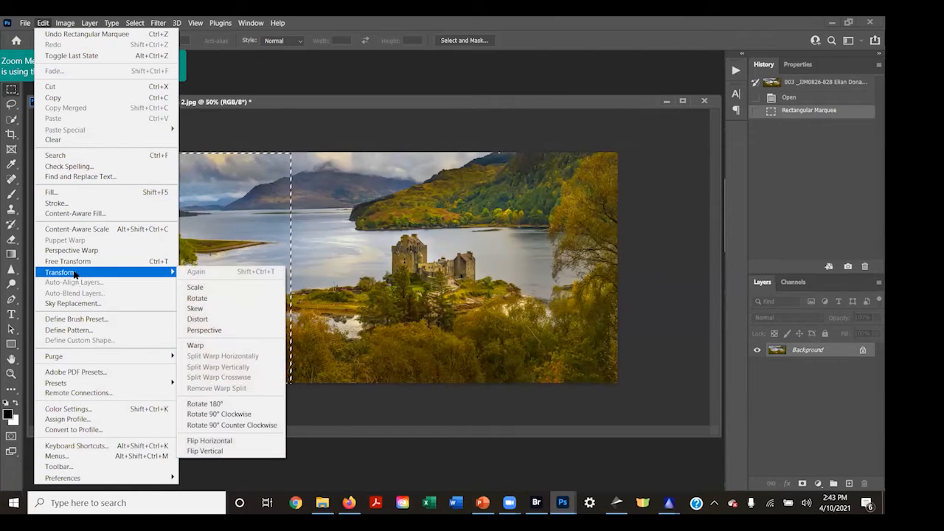
left_click(68, 261)
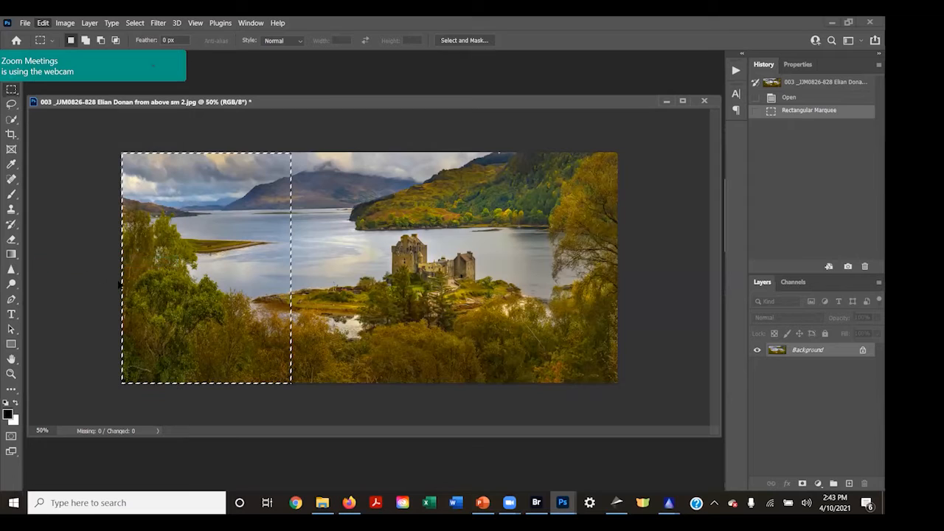
left_click_drag(121, 268, 156, 273)
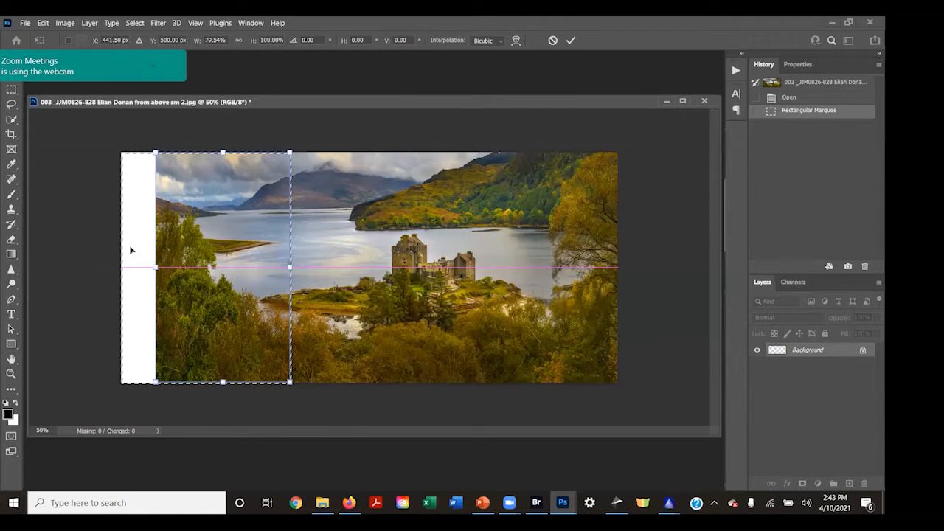
key("Return")
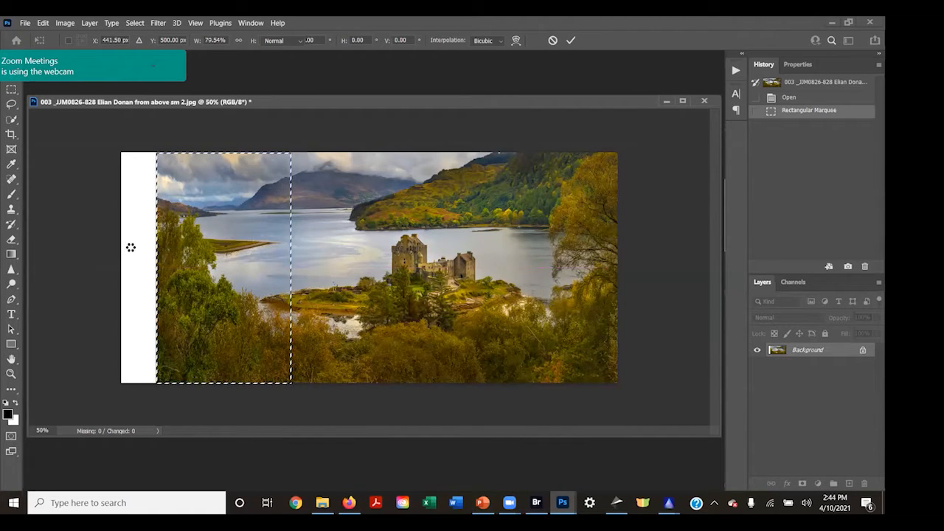
key("ctrl+d")
Step: Crop away the empty white strip along the image's left side
left_click(11, 134)
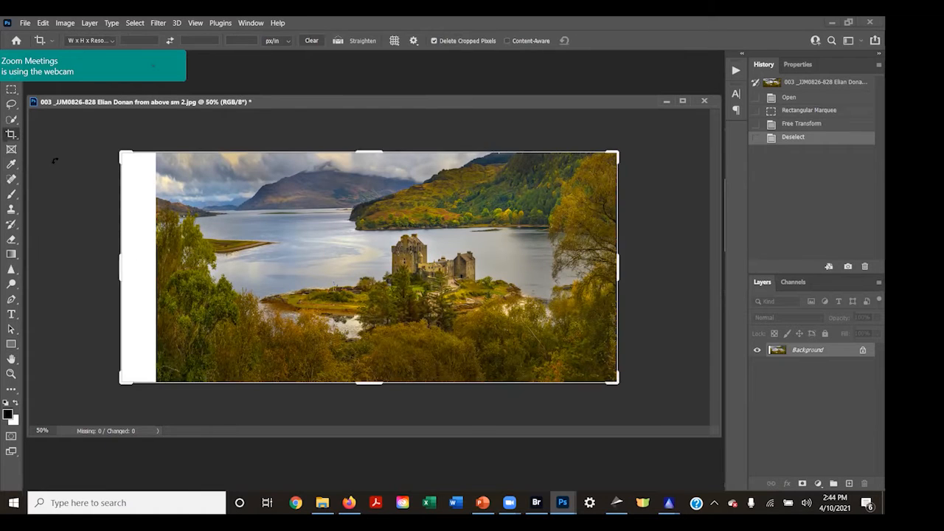
left_click_drag(122, 263, 144, 267)
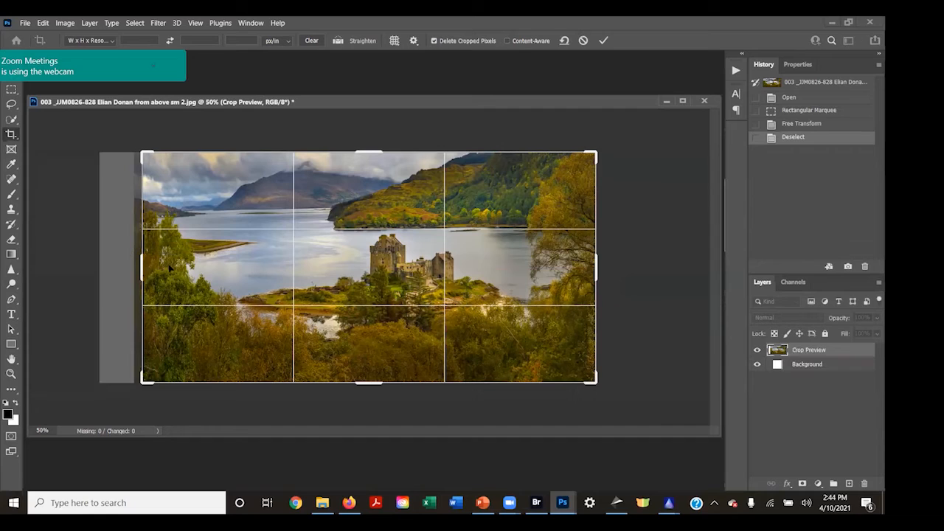
key("Return")
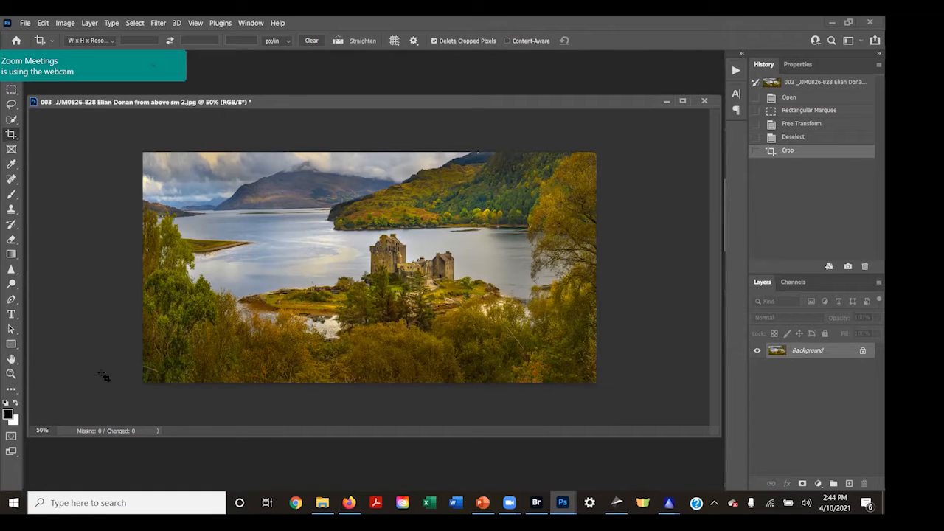
Step: Intensify the colors of the island and foreground foliage with the Sponge tool in Saturate mode, size 150, at 28% flow
left_click(11, 283)
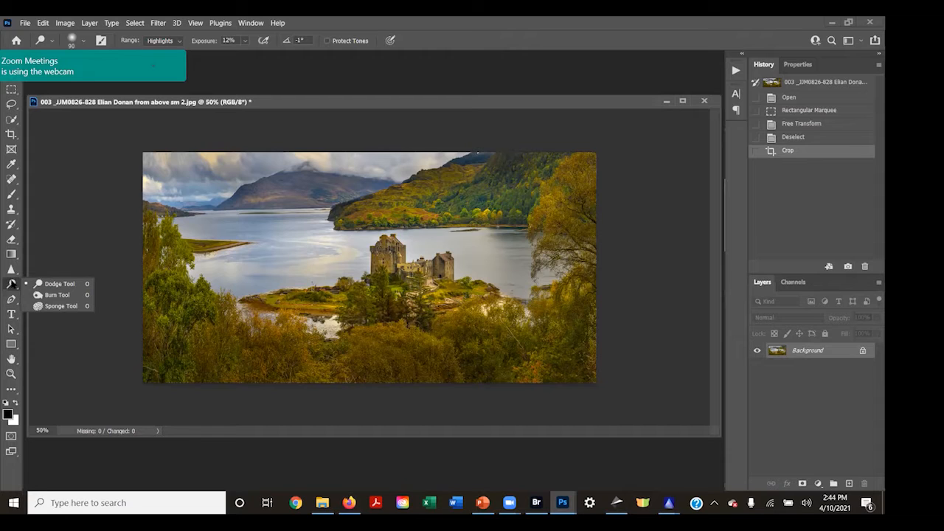
left_click(37, 306)
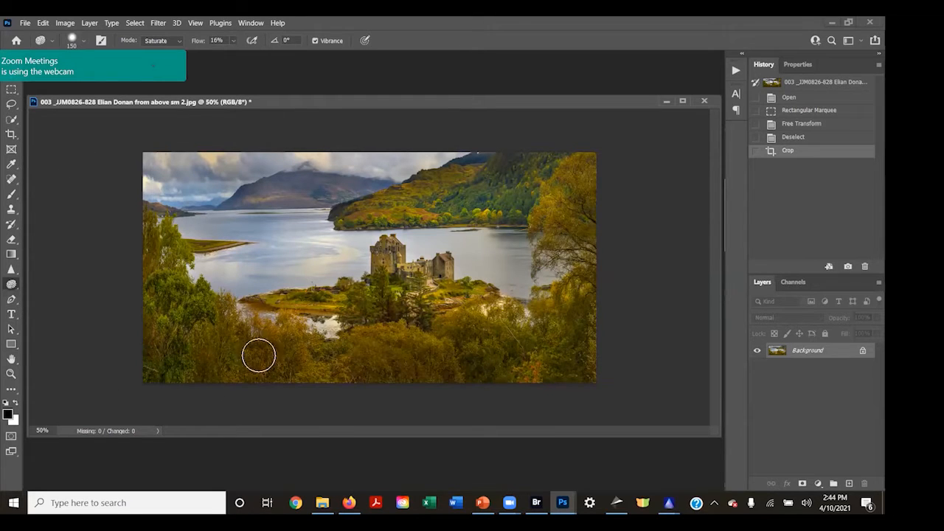
left_click_drag(196, 44, 200, 45)
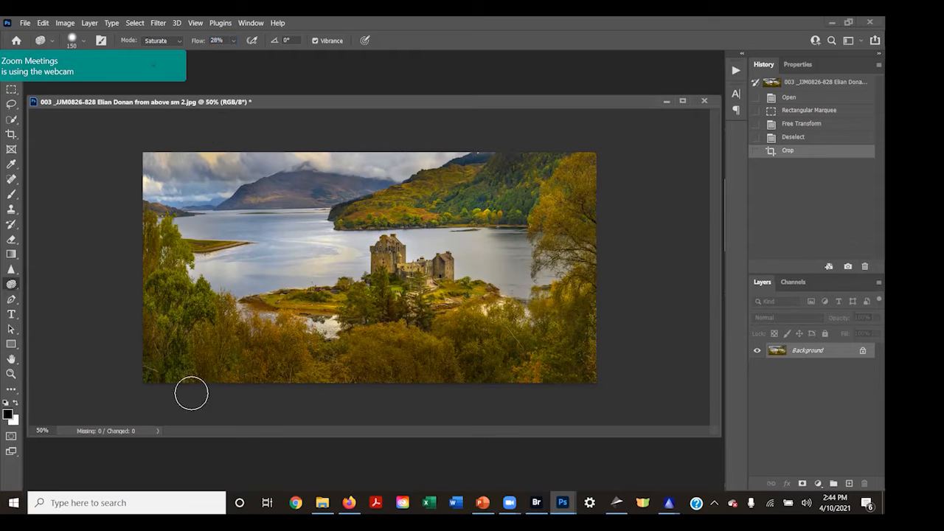
left_click(271, 298)
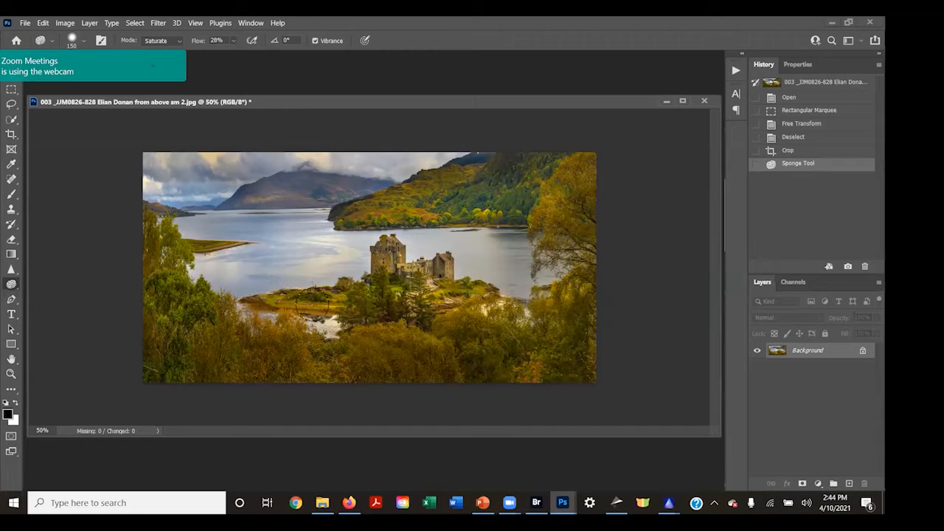
left_click(358, 302)
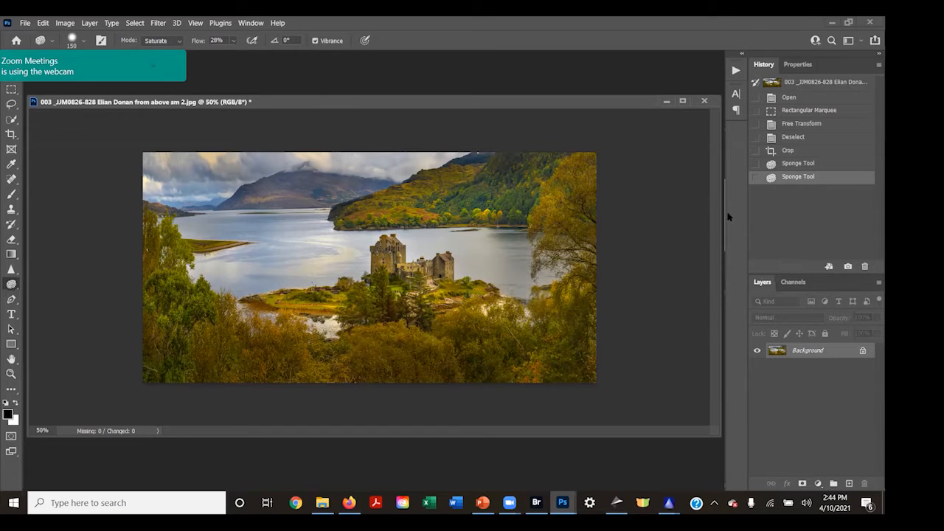
Step: Undo the two Sponge strokes, saturate the castle island with new ones, and compare the result with the Crop history state
key("ctrl+z")
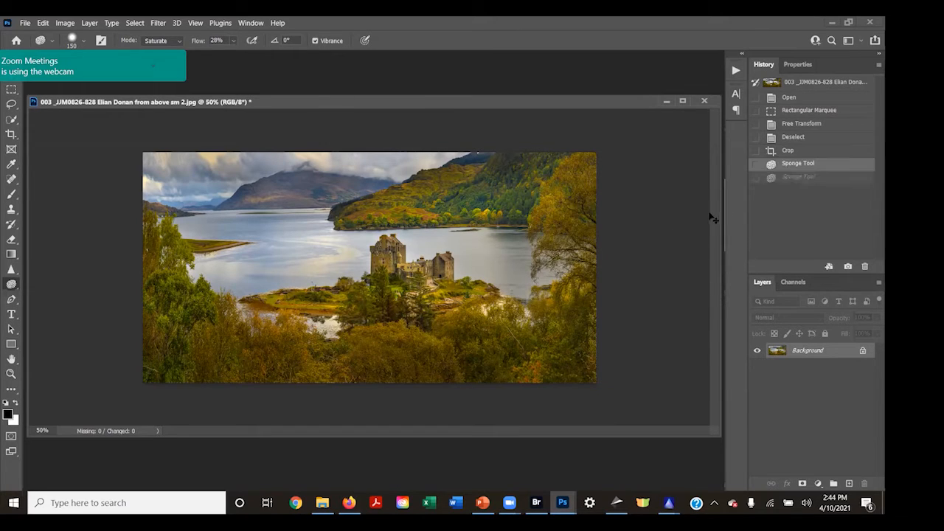
key("ctrl+z")
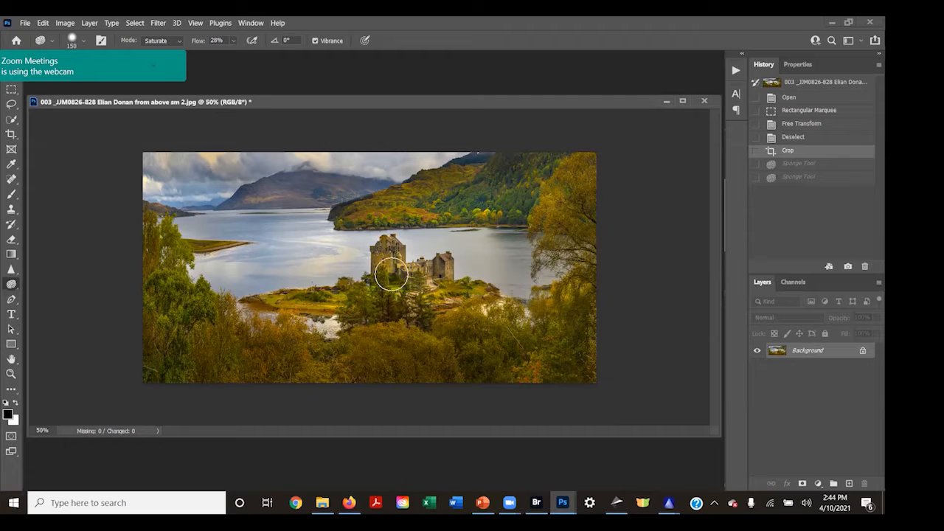
mouse_move(415, 277)
left_mouse_down()
mouse_move(464, 293)
mouse_move(450, 297)
left_mouse_up()
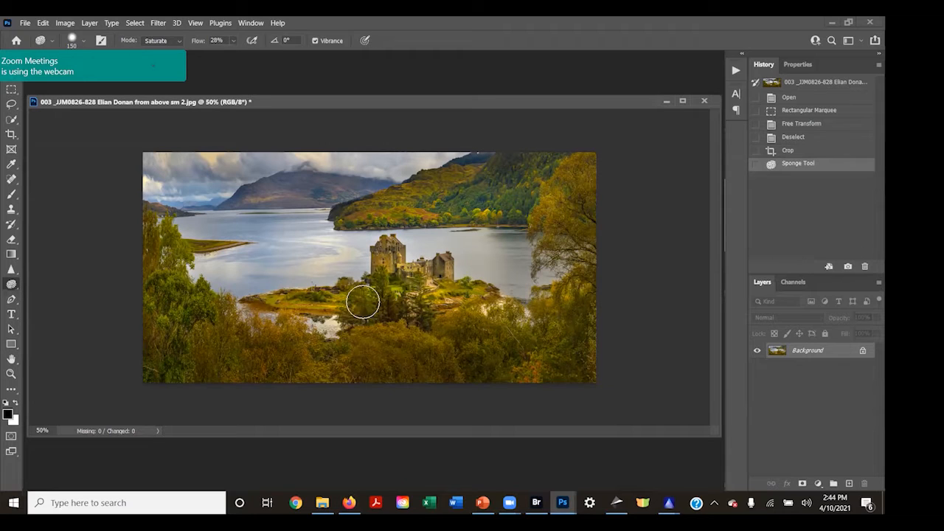
left_click_drag(325, 295, 247, 293)
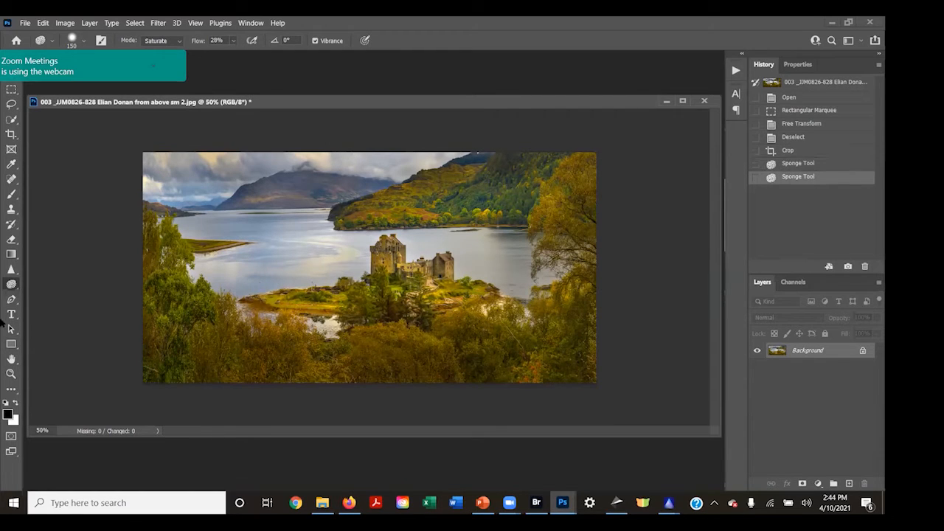
left_click(790, 151)
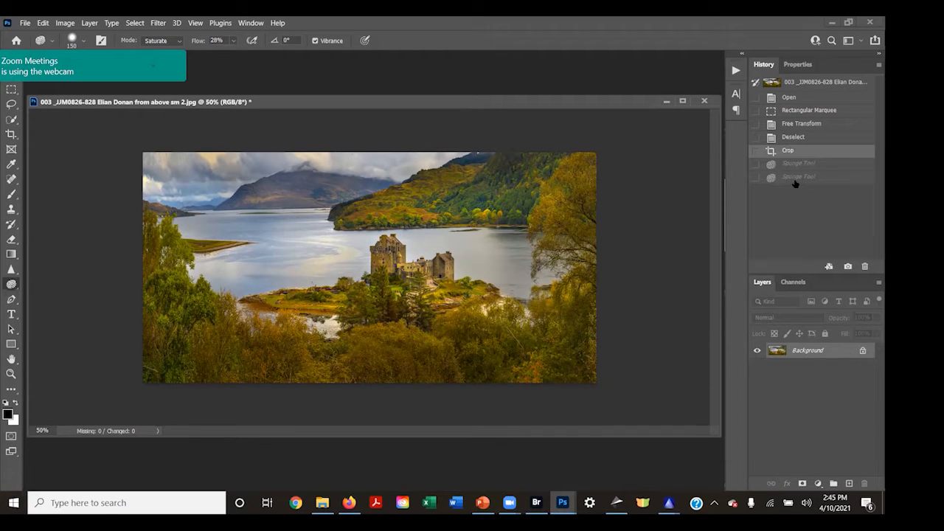
left_click(795, 180)
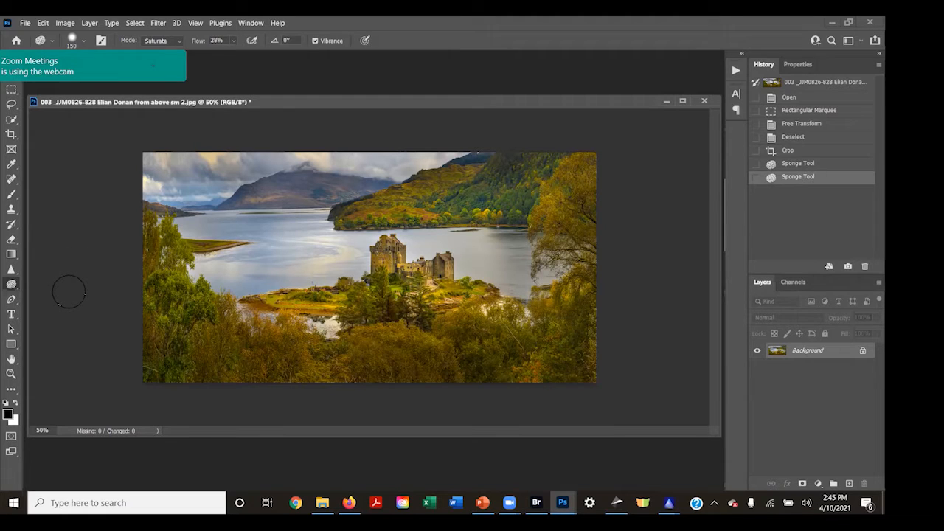
Step: Select the entire canvas and start Free Transform on it
left_click(42, 23)
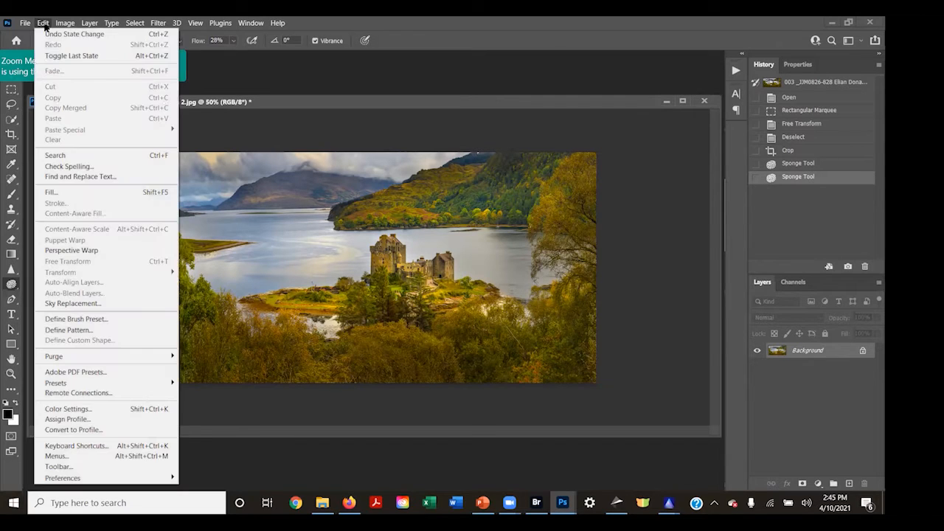
left_click(445, 73)
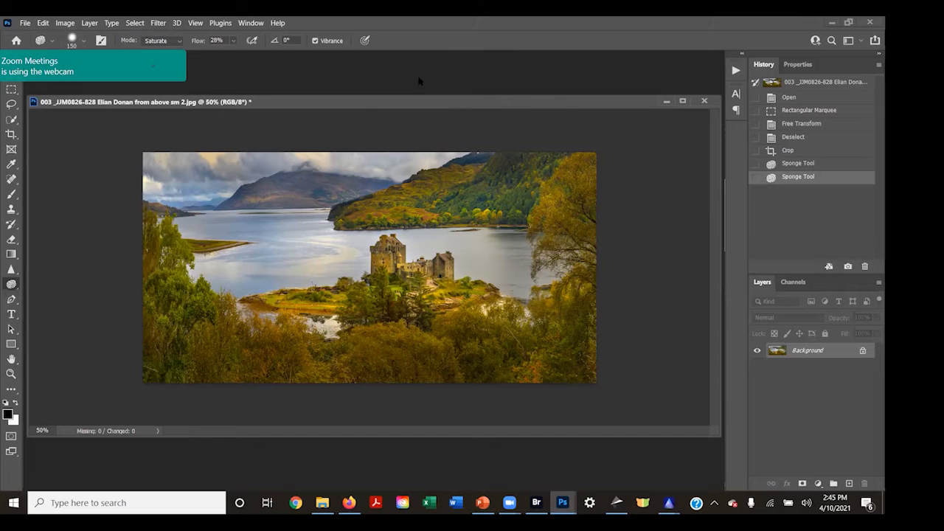
left_click(137, 23)
left_click(137, 34)
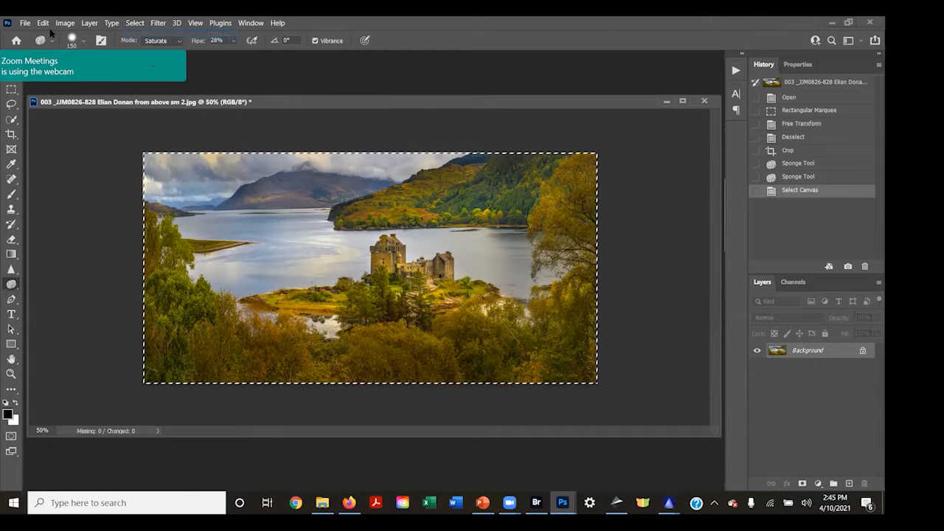
left_click(44, 22)
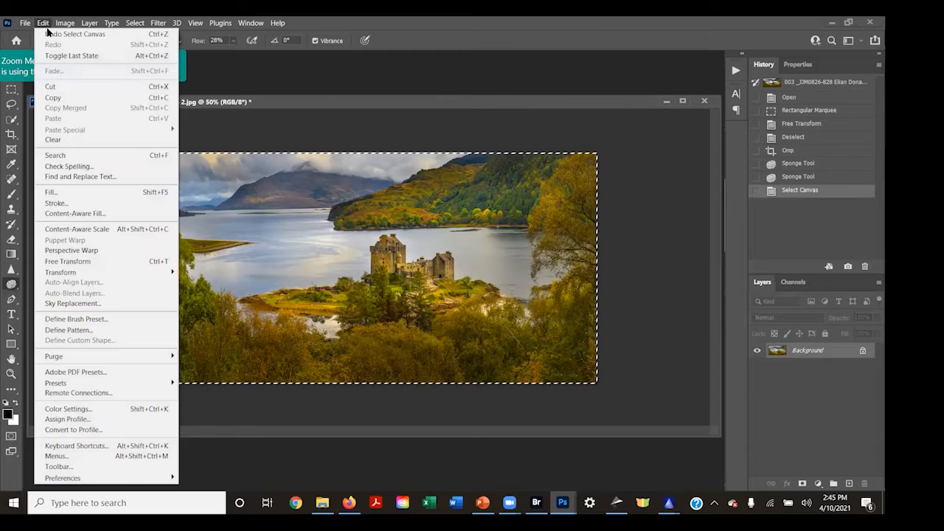
mouse_move(74, 274)
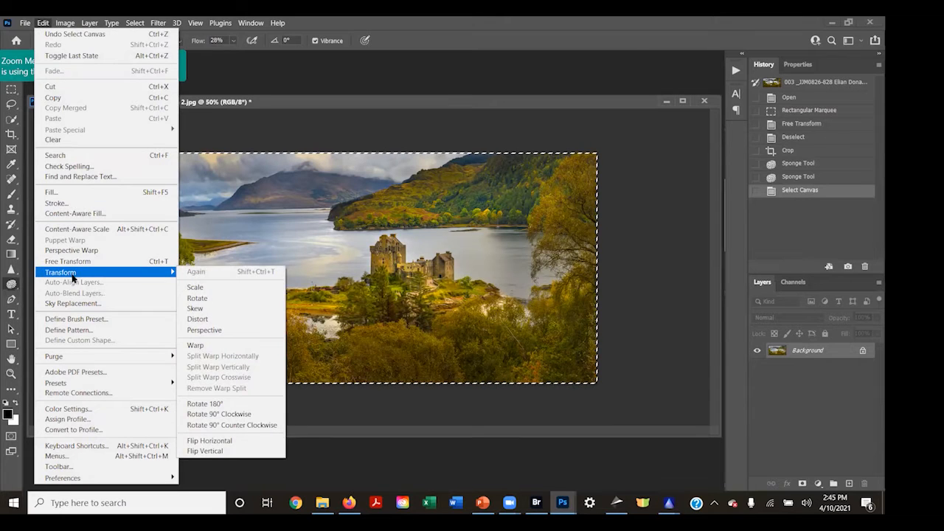
left_click(74, 261)
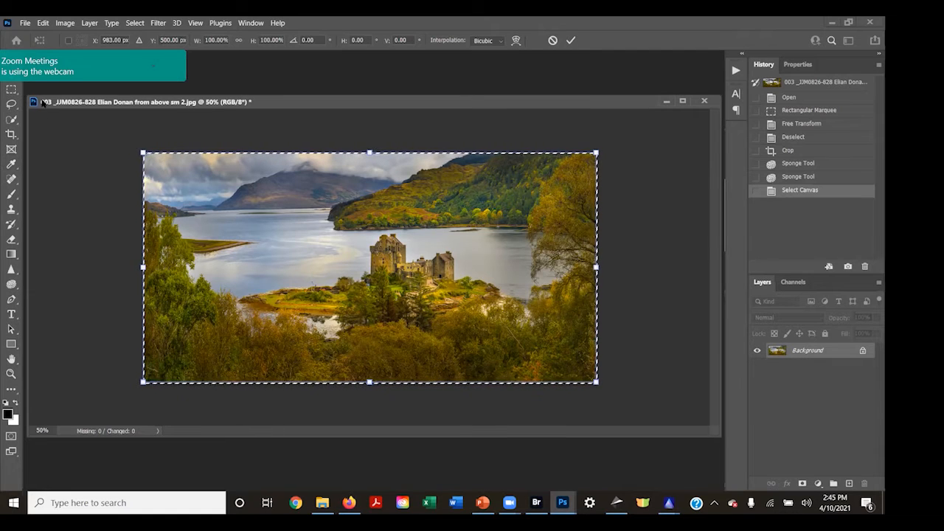
Step: Try Warp on the whole image with a 4 x 4 grid, cancel the transform and deselect
left_click(41, 23)
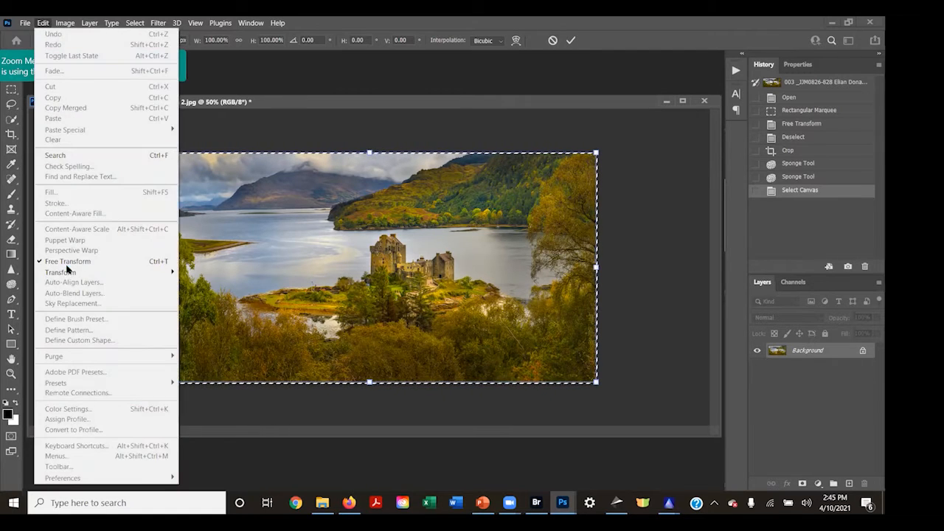
mouse_move(69, 274)
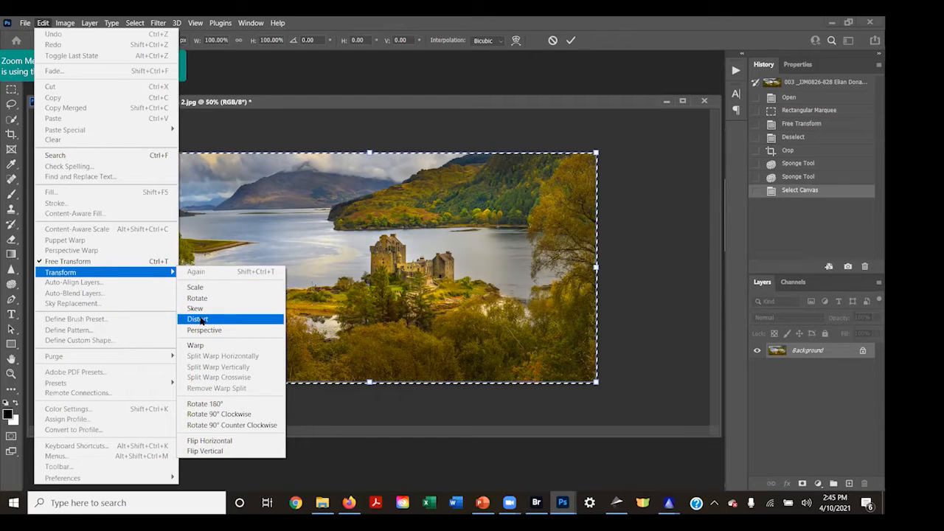
left_click(195, 346)
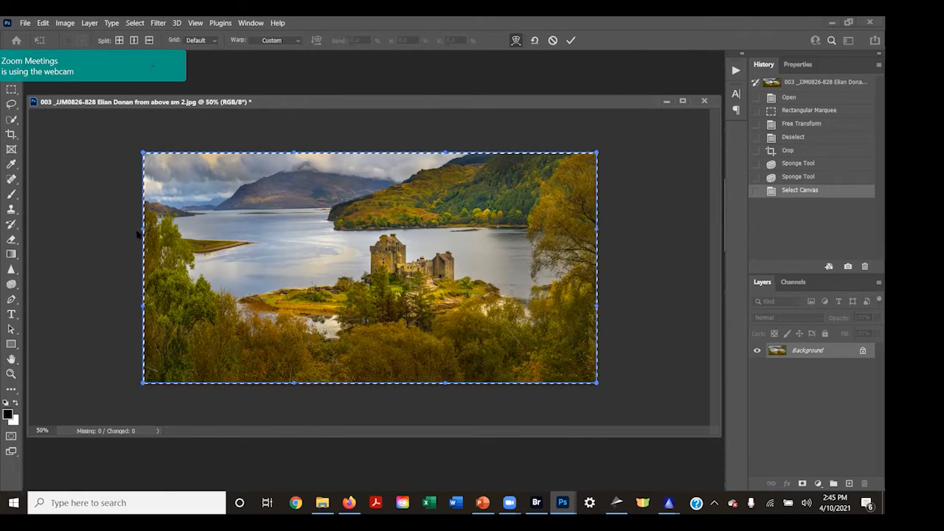
left_click(199, 41)
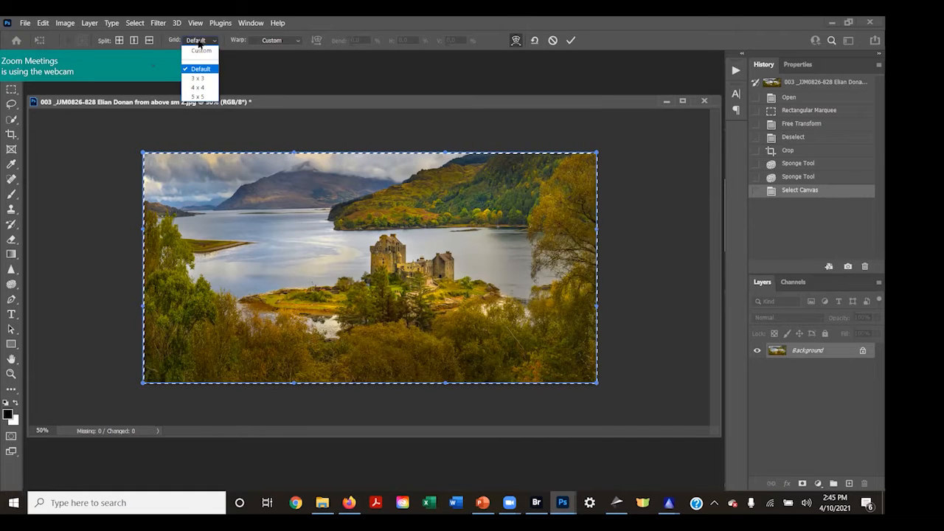
left_click(198, 88)
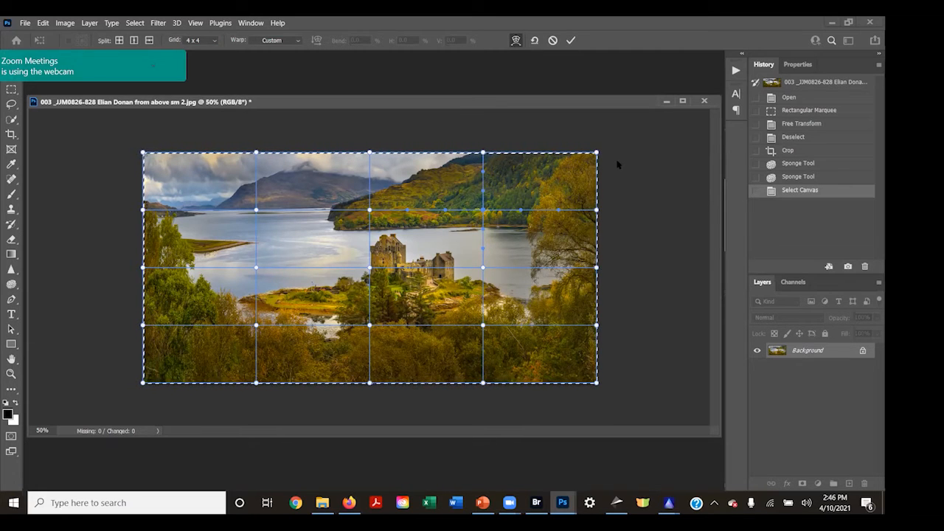
key("Escape")
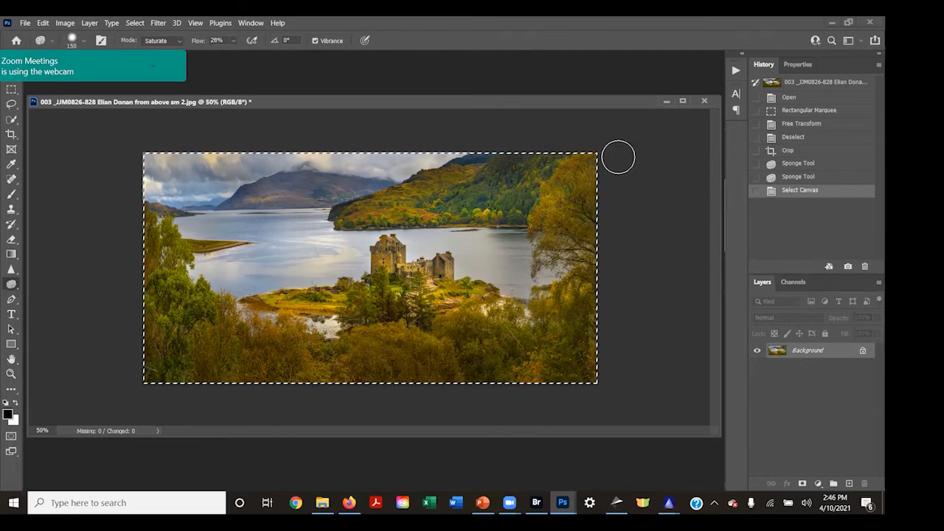
key("ctrl+d")
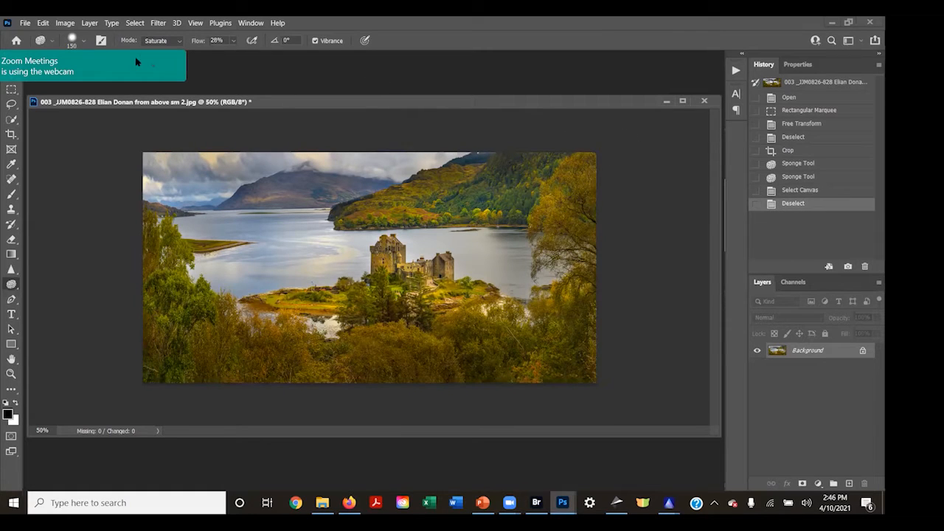
Step: Open the castle panorama in Silver Efex Pro 2 from the Nik Collection filters
left_click(161, 23)
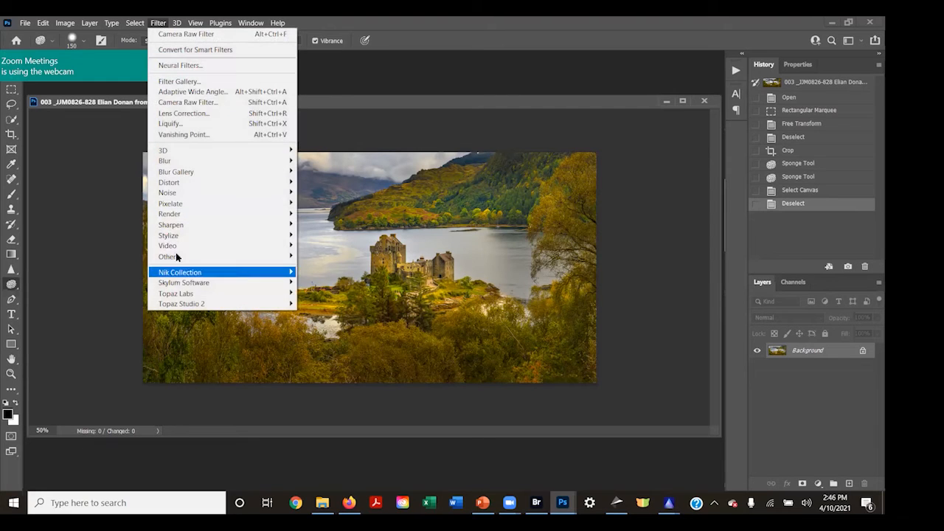
mouse_move(189, 272)
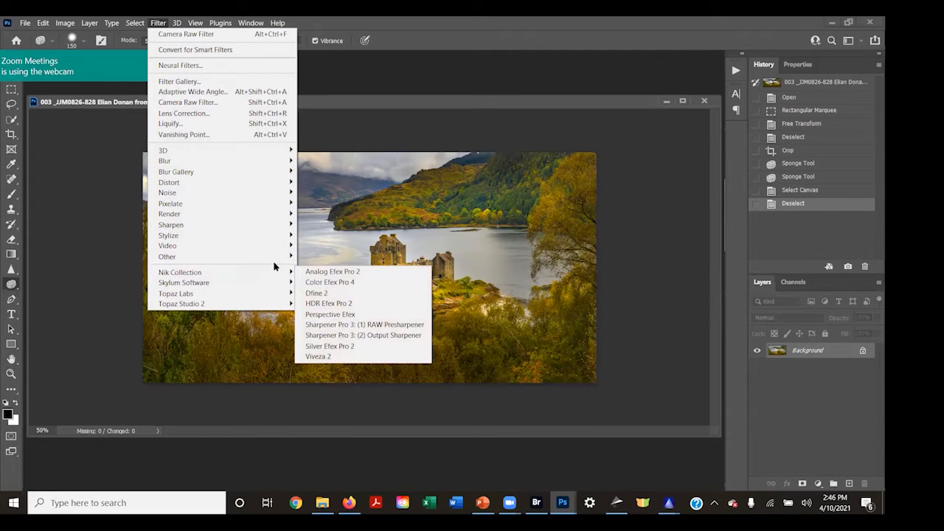
left_click(342, 347)
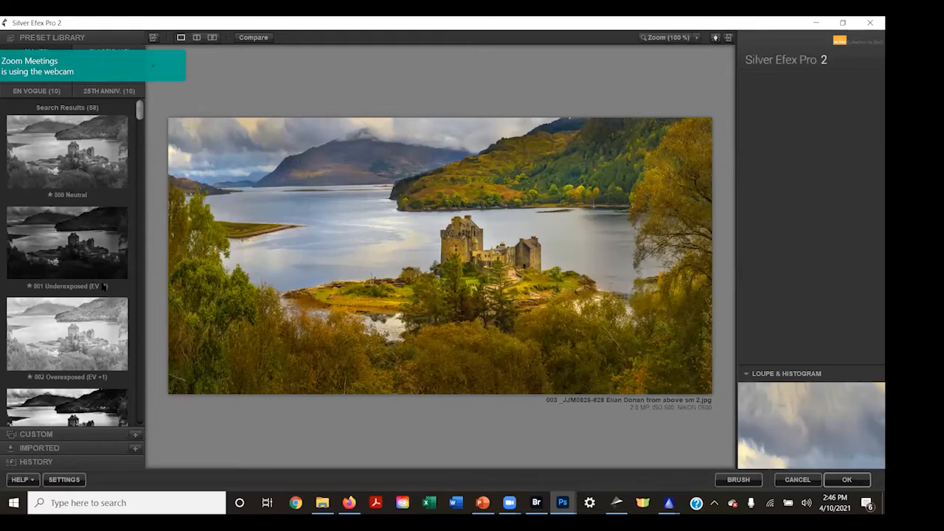
left_click(104, 285)
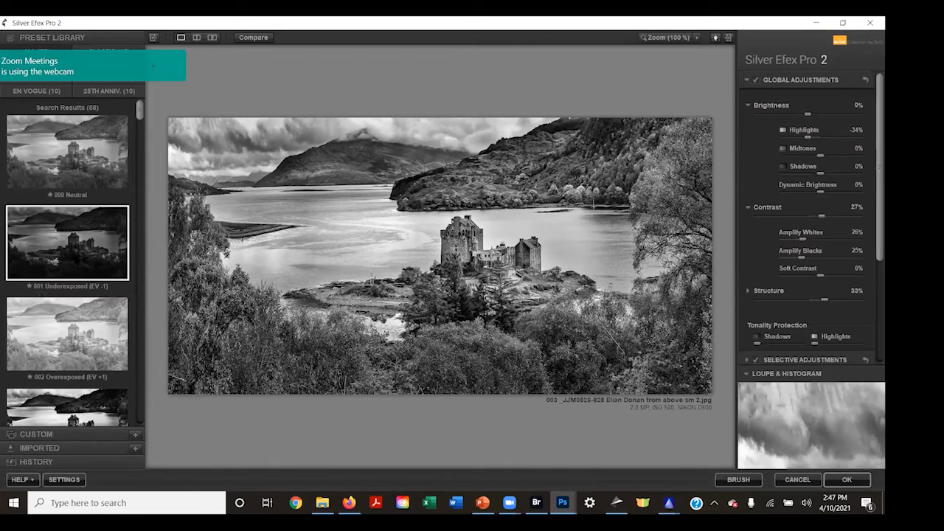
Step: Look over the preset library and adjustment sections, collapsing Global Adjustments and Finishing Adjustments
mouse_move(744, 407)
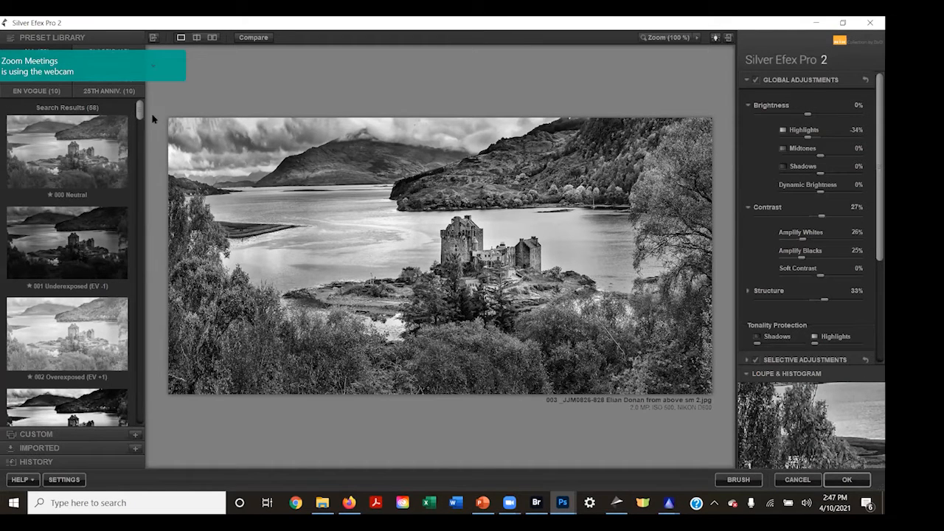
mouse_move(139, 112)
left_mouse_down()
mouse_move(141, 219)
mouse_move(141, 109)
left_mouse_up()
left_click(747, 81)
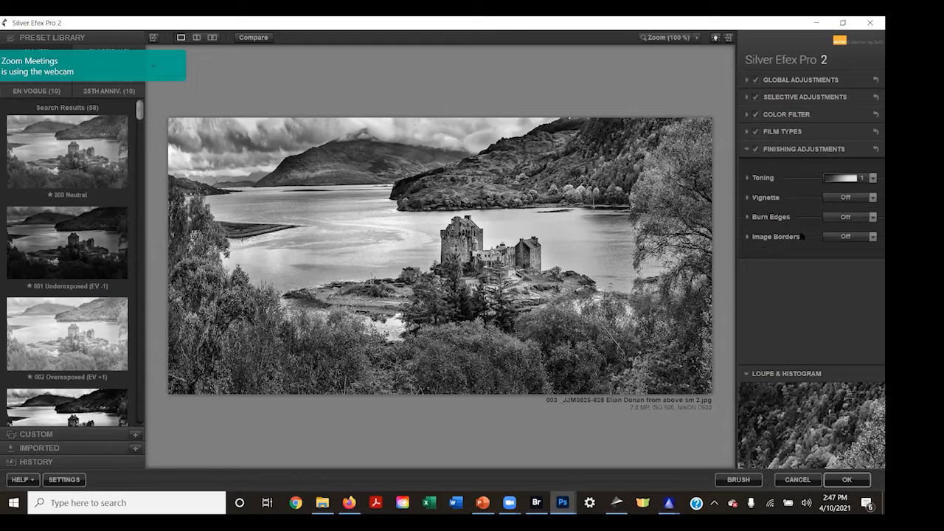
left_click(748, 150)
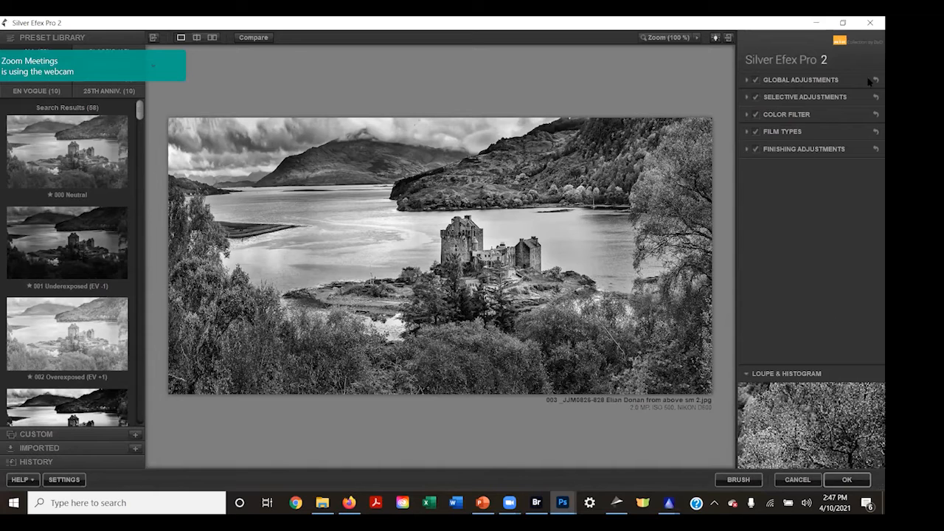
Step: Expand Global Adjustments, and set Dynamic Brightness to -1% and Structure to 68%
left_click(748, 81)
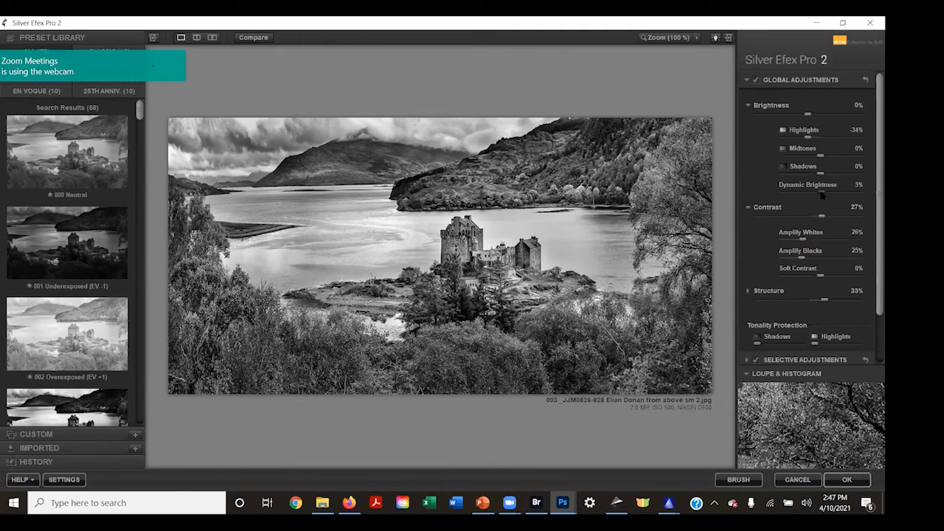
mouse_move(820, 194)
left_mouse_down()
mouse_move(828, 196)
mouse_move(820, 194)
left_mouse_up()
left_click_drag(825, 301, 845, 301)
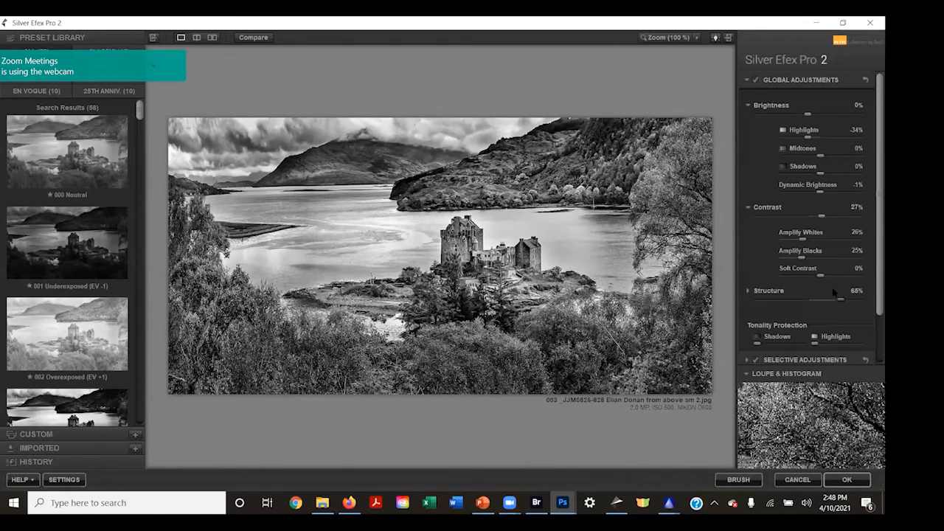
scroll(804, 294, "down", 3)
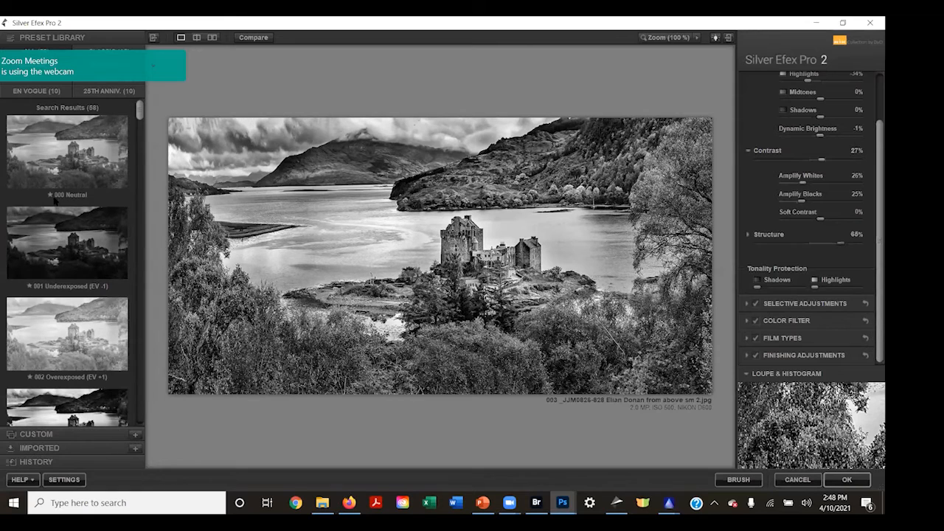
Step: Try the presets 002 Overexposed (EV +1), 003 High Contrast (harsh) and 004 High Contrast (smooth) on the image
scroll(43, 273, "down", 2)
scroll(43, 273, "down", 4)
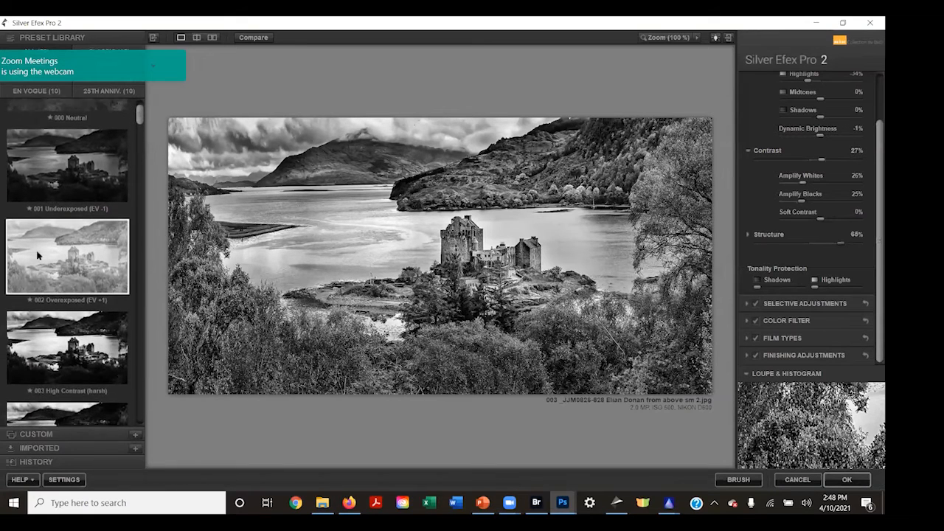
left_click(56, 204)
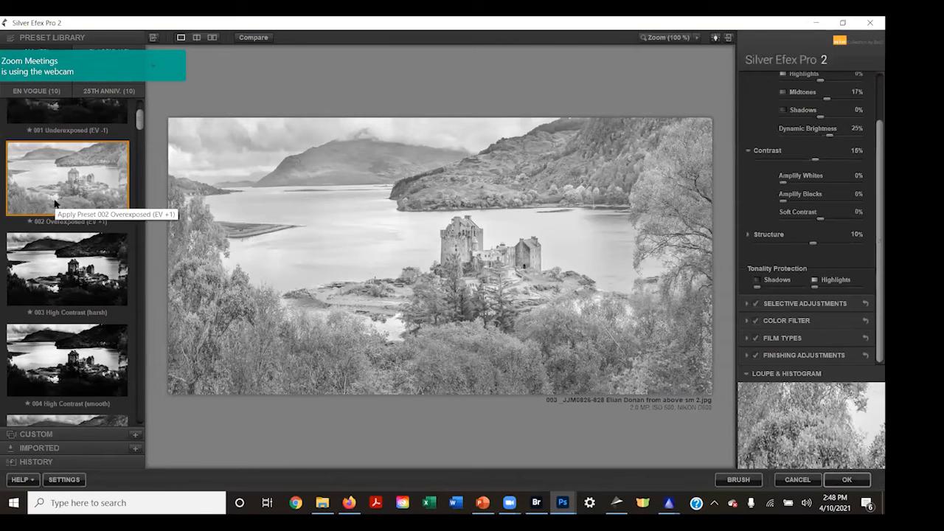
left_click(59, 277)
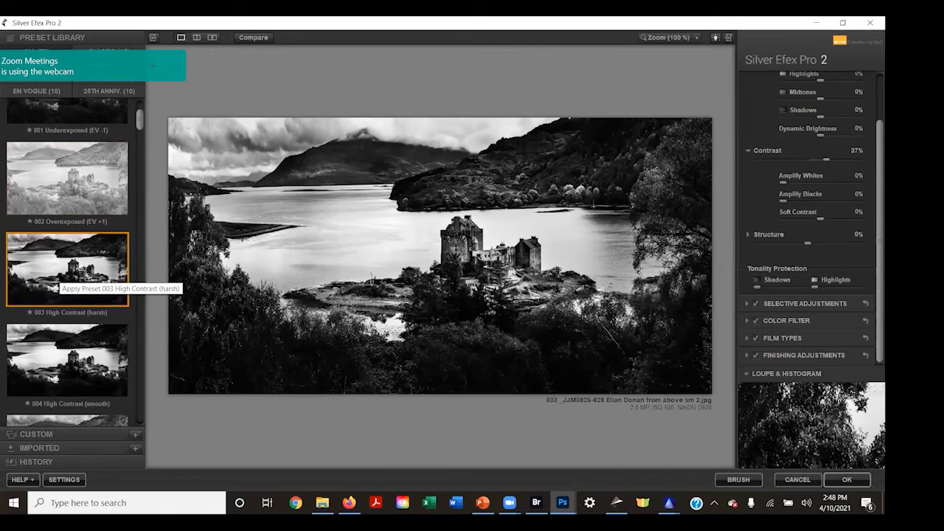
left_click(67, 348)
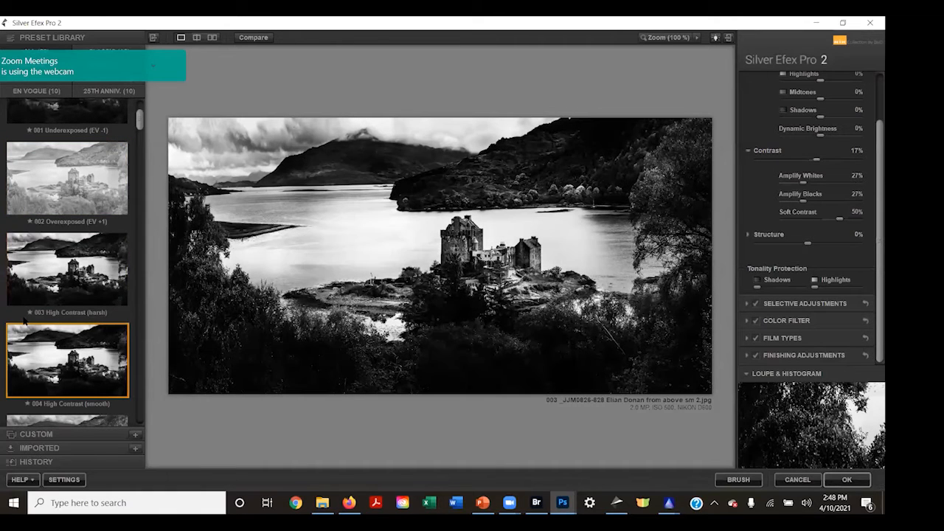
Step: Apply the black-and-white preset 005 High Structure (harsh) to the image
scroll(31, 293, "down", 3)
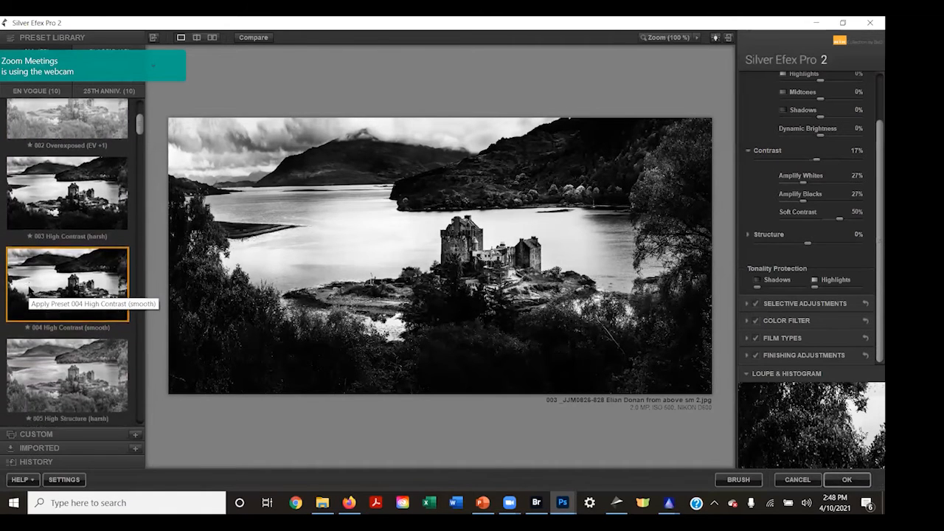
scroll(31, 293, "down", 1)
left_click(85, 289)
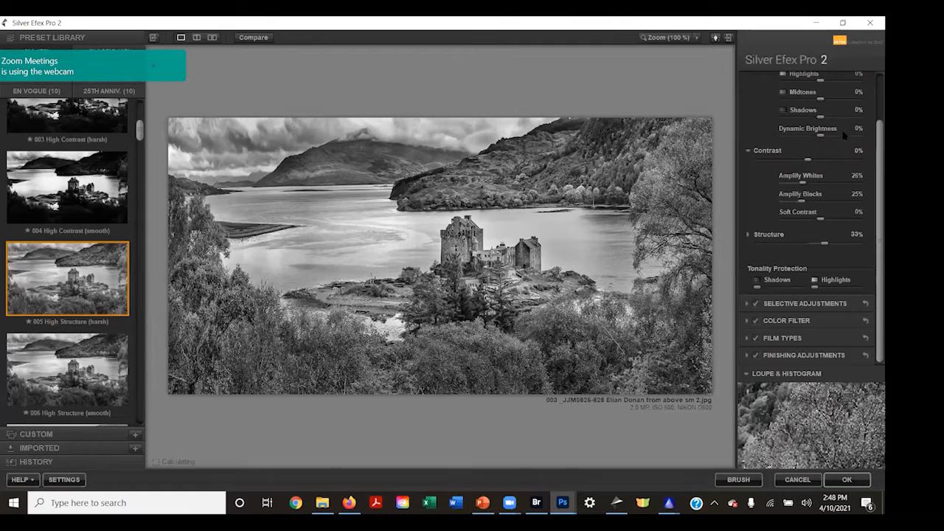
Step: Try setting Highlights to -53%, Amplify Blacks to 31% and Structure to 50% in Global Adjustments
scroll(836, 108, "up", 1)
scroll(835, 108, "up", 3)
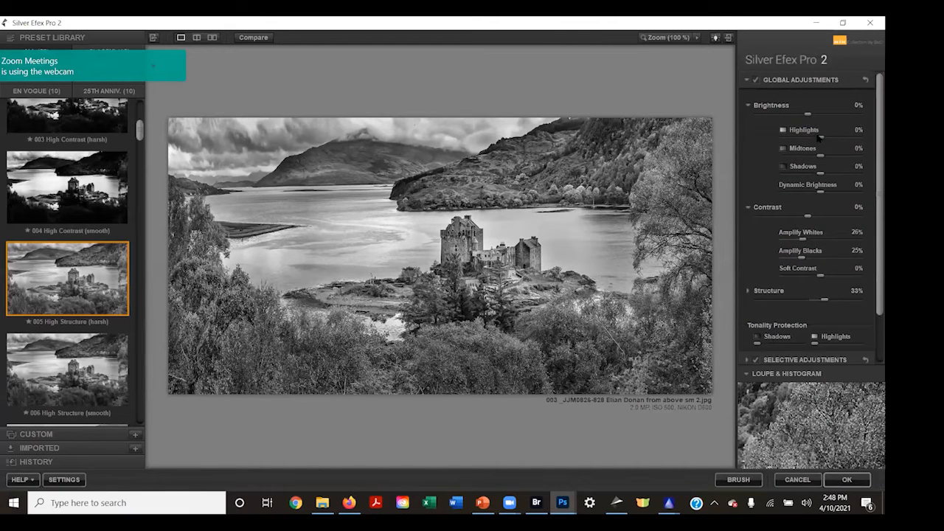
left_click_drag(821, 138, 800, 135)
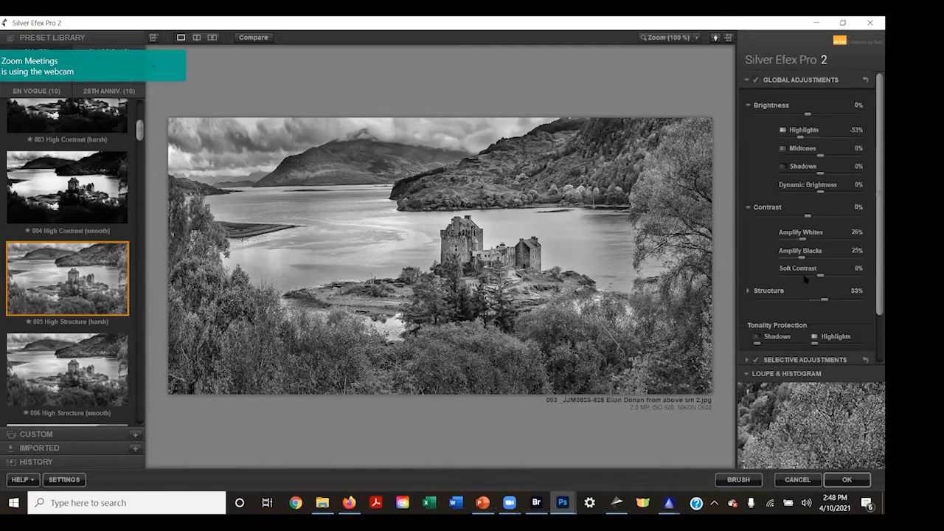
left_click_drag(800, 258, 807, 258)
left_click_drag(828, 301, 835, 301)
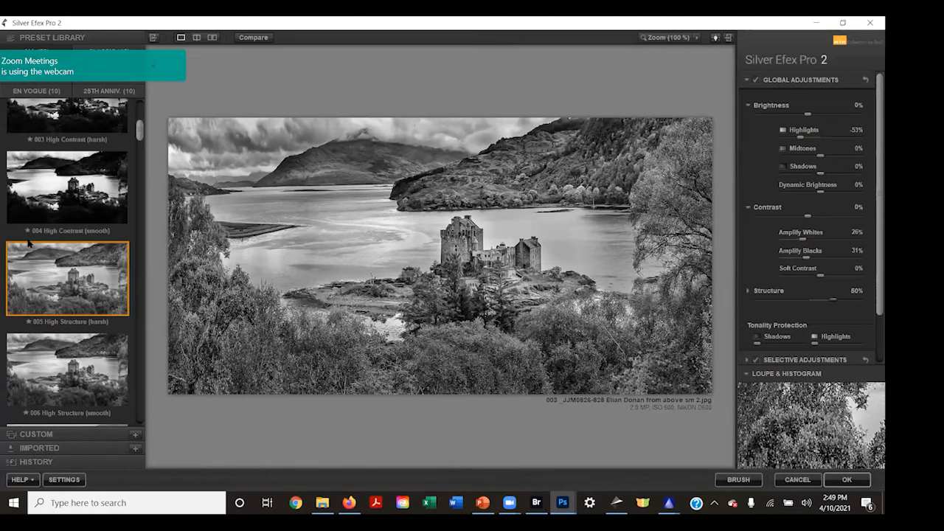
Step: Try the presets 006 High Structure (smooth) and 007 High Key 1 on the castle image
scroll(80, 294, "down", 1)
left_click(75, 289)
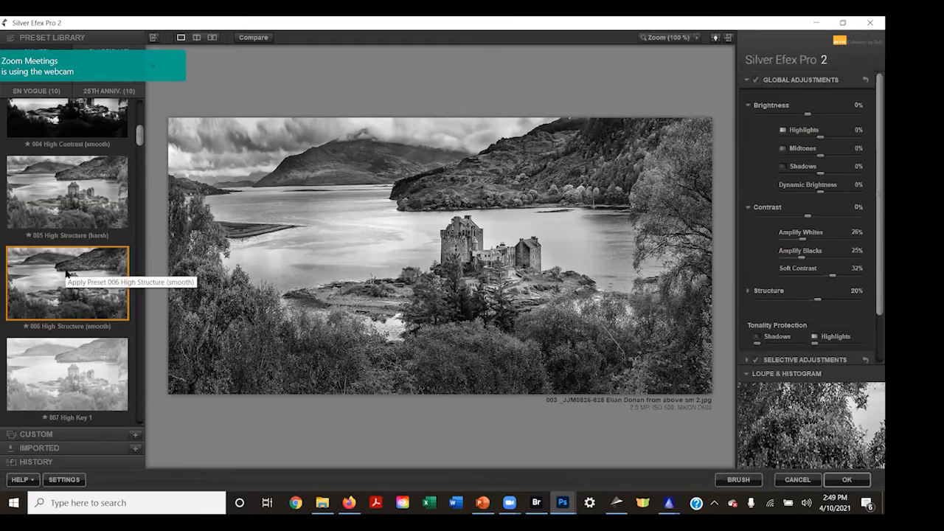
scroll(66, 273, "down", 1)
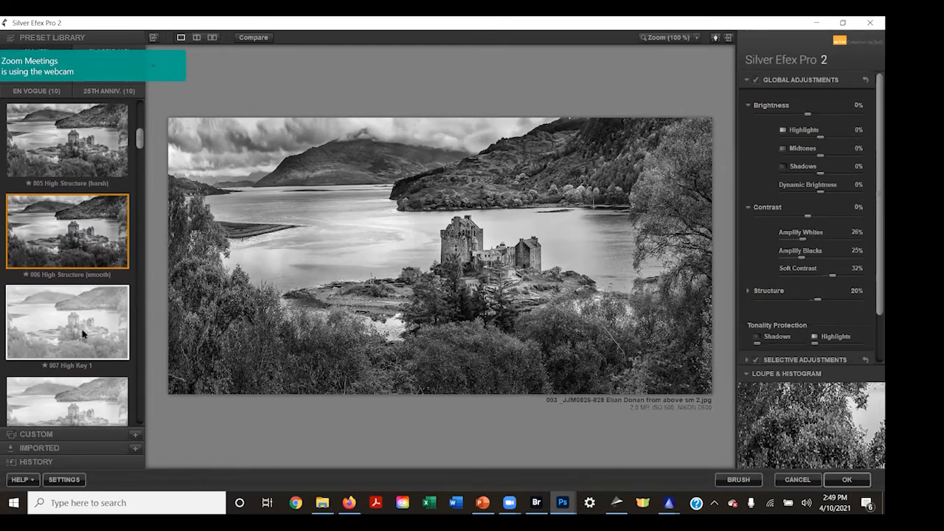
left_click(70, 325)
Step: Try the presets 015 Full Dynamic (harsh), 019 Fine Art Process and 022 Triste 2 on the image
scroll(61, 288, "down", 4)
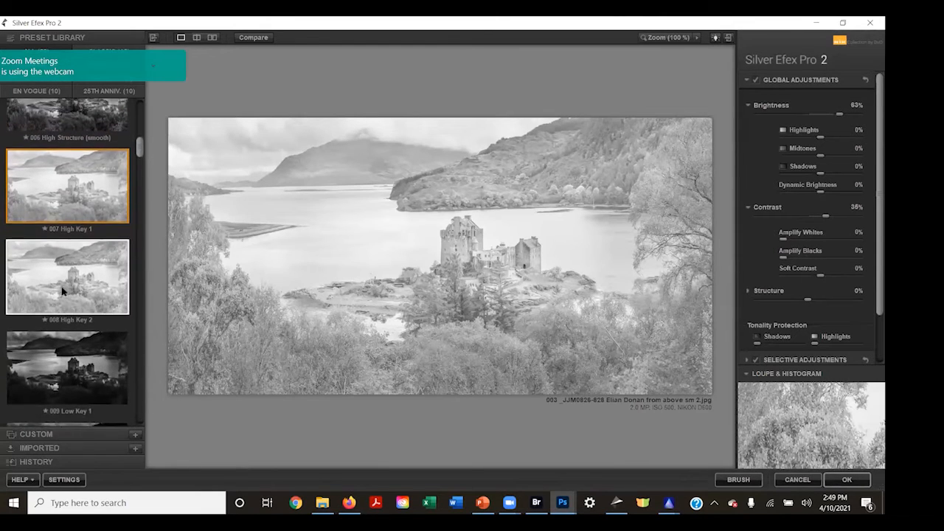
scroll(61, 288, "down", 5)
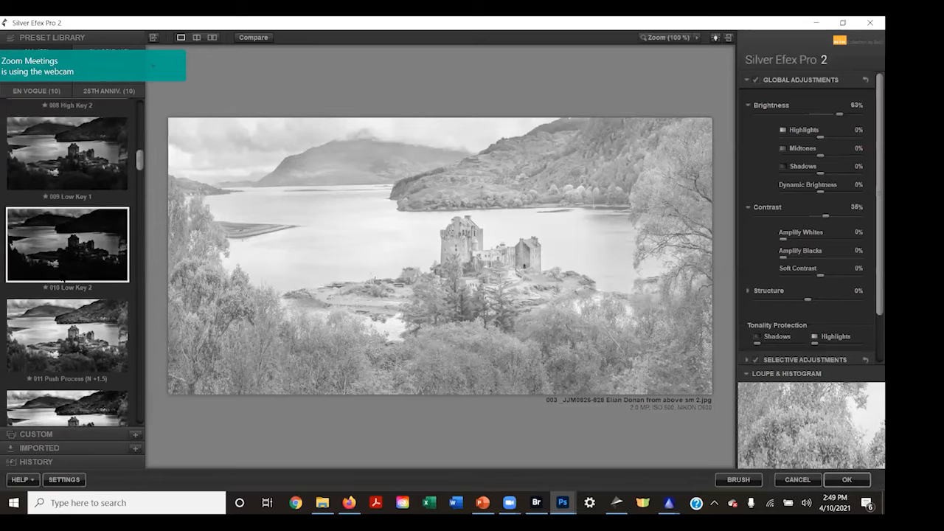
scroll(63, 277, "down", 4)
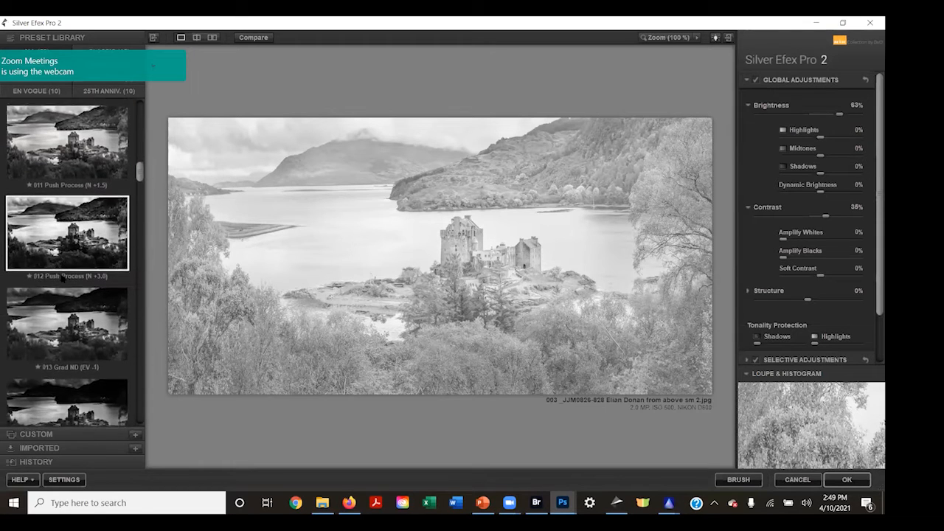
scroll(64, 279, "down", 3)
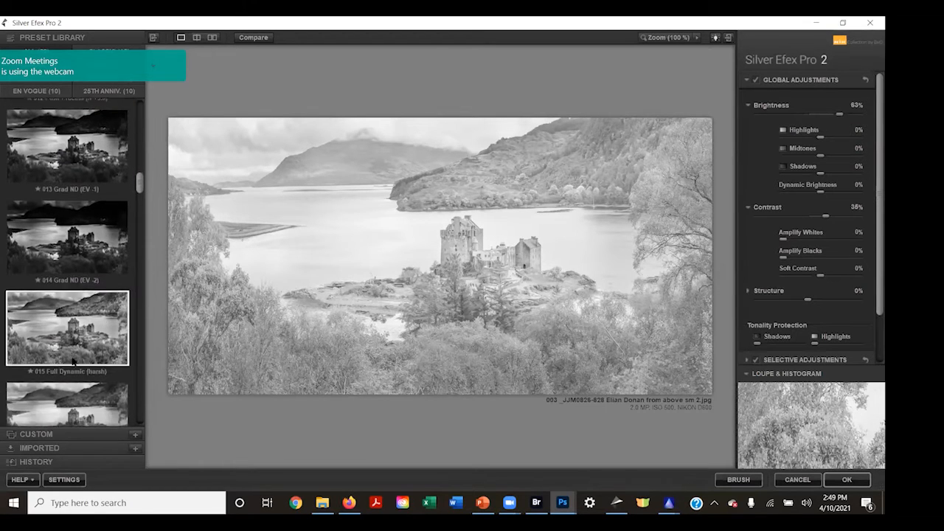
left_click(67, 327)
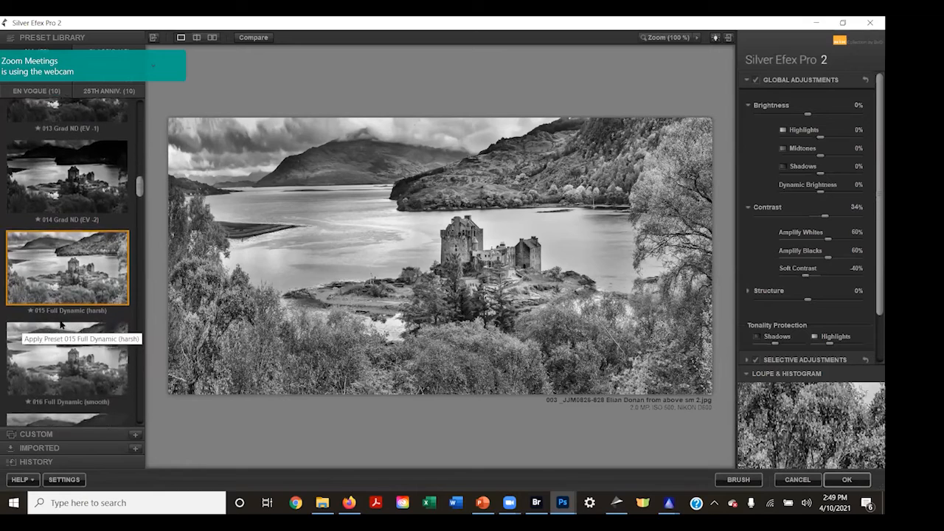
scroll(64, 328, "down", 4)
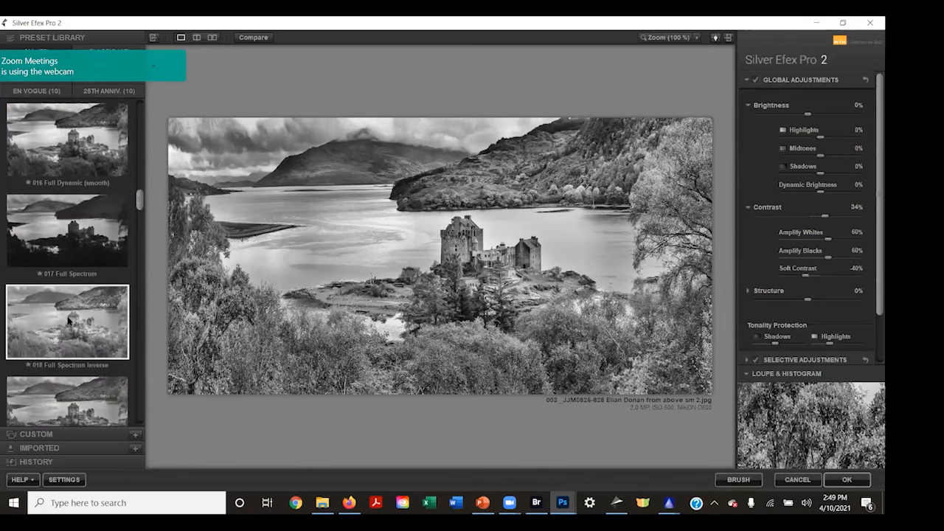
left_click(74, 373)
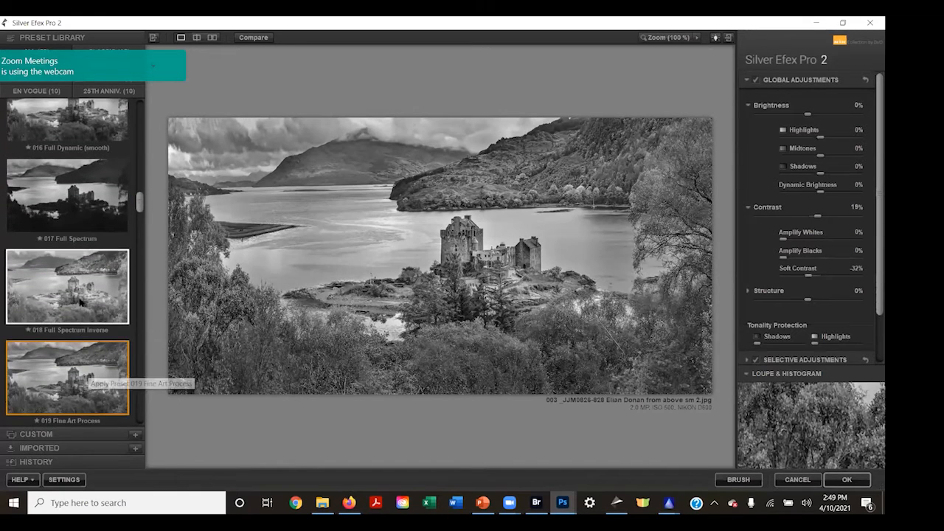
scroll(74, 296, "down", 6)
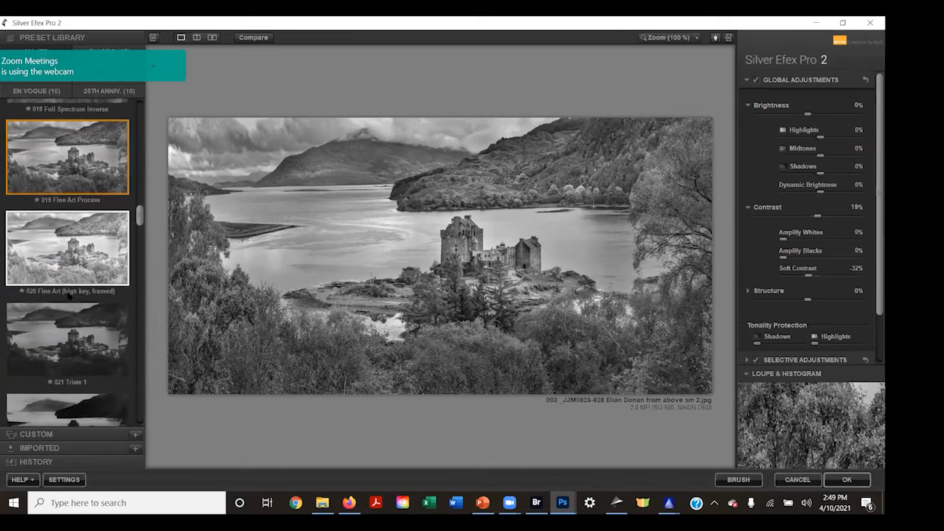
left_click(82, 365)
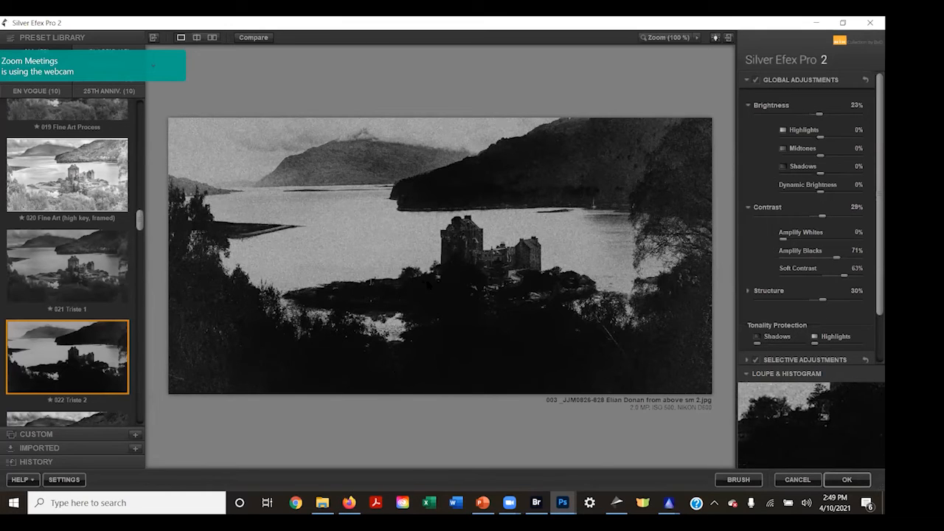
Step: Apply the preset 015 Full Dynamic (harsh) and render the black-and-white result back into Photoshop
scroll(41, 214, "up", 2)
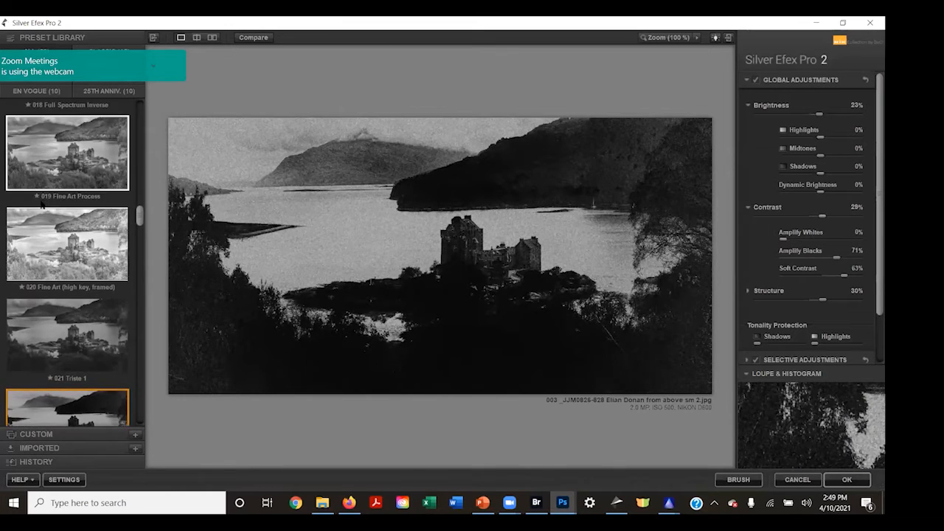
scroll(42, 201, "down", 1)
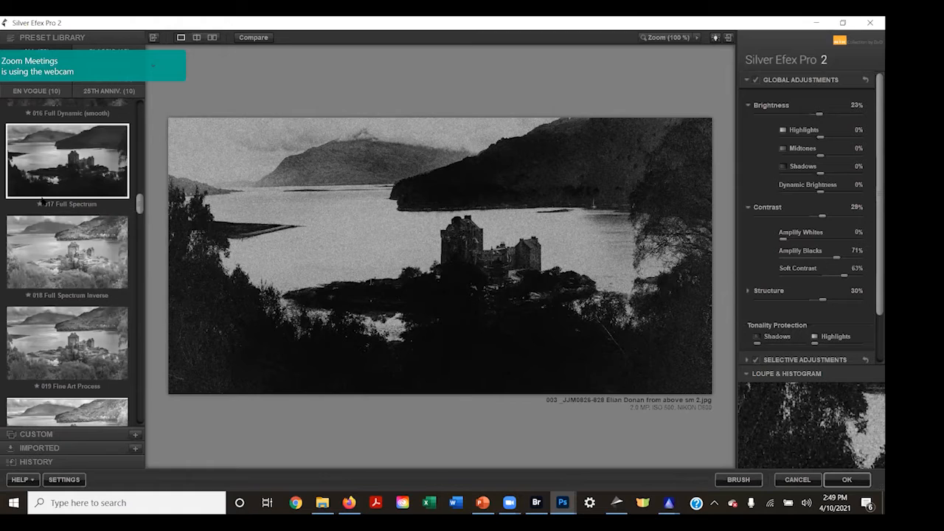
scroll(45, 198, "up", 2)
scroll(45, 195, "up", 2)
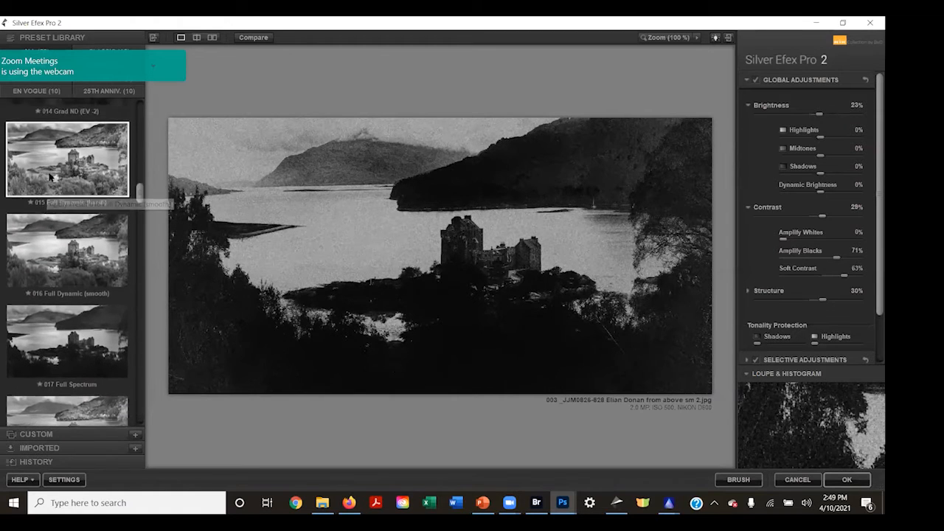
left_click(50, 177)
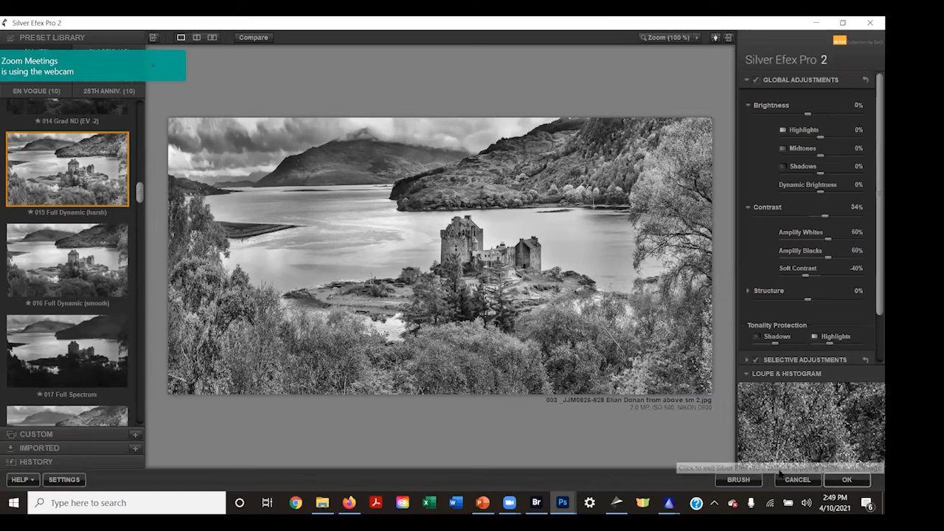
left_click(851, 481)
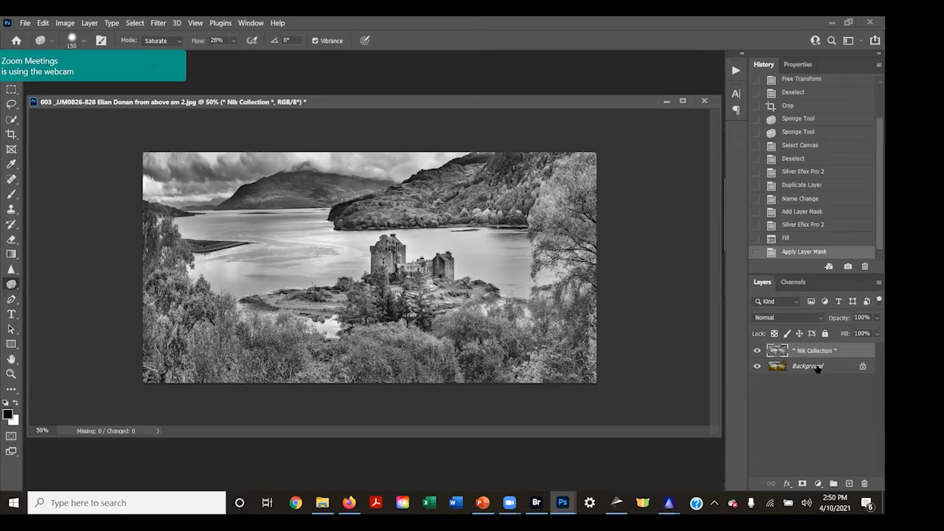
left_click_drag(817, 369, 864, 483)
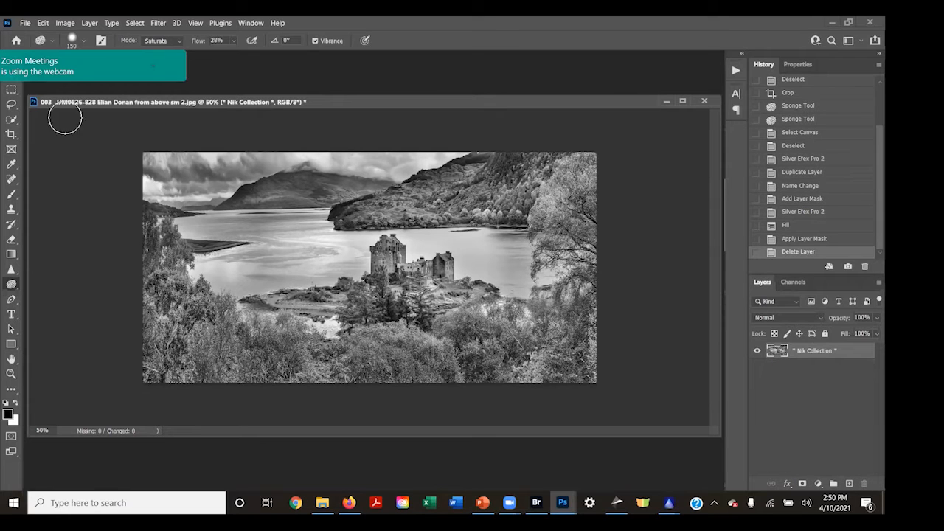
left_click(26, 23)
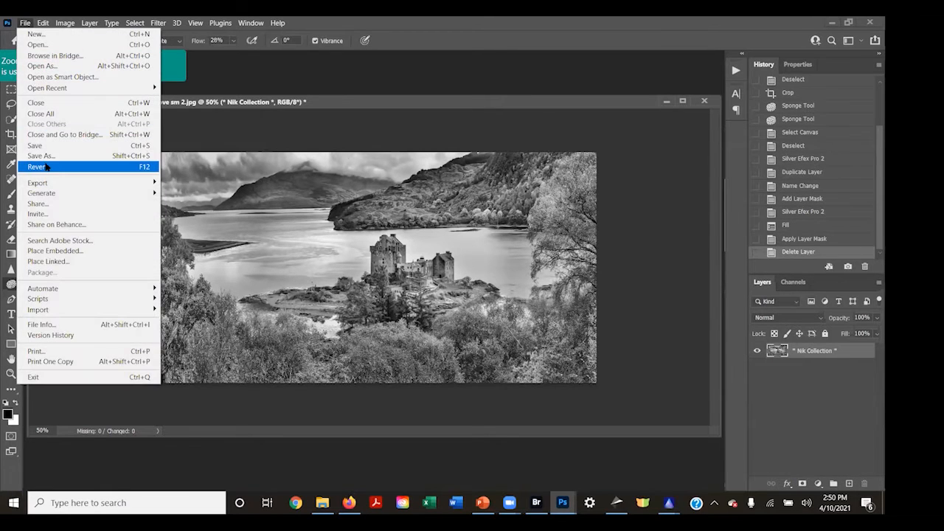
left_click(54, 159)
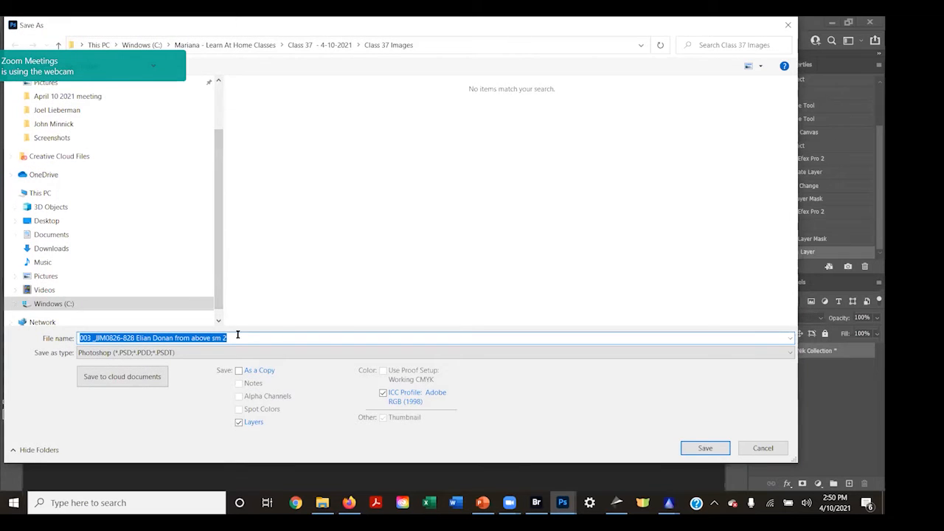
left_click(237, 335)
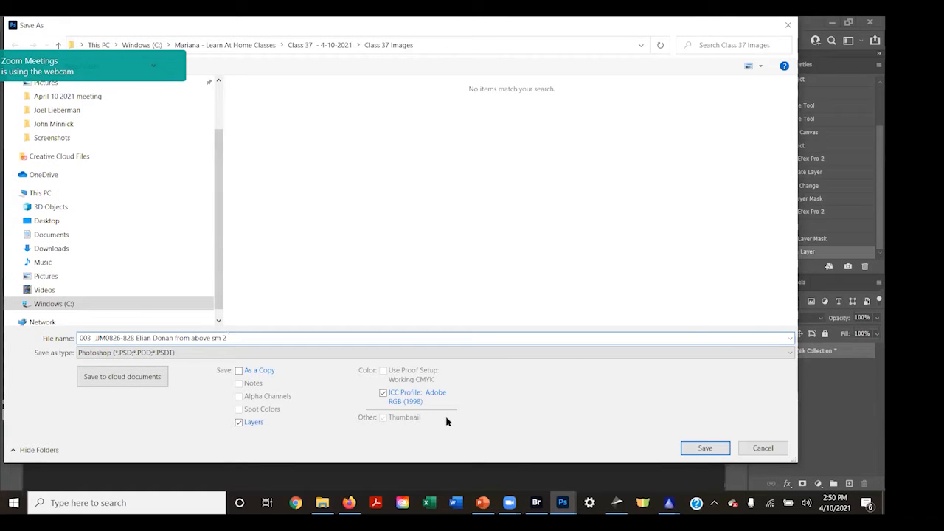
type("B&W")
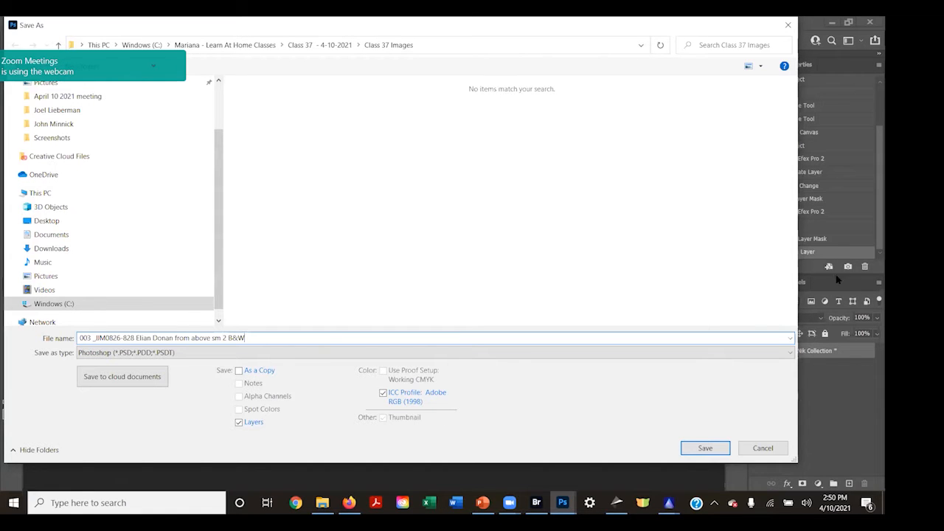
left_click(714, 450)
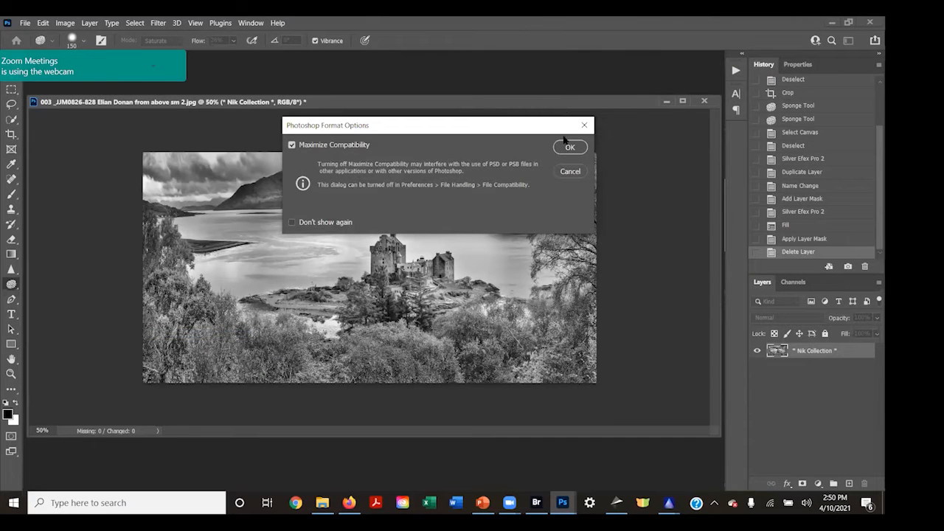
left_click(569, 147)
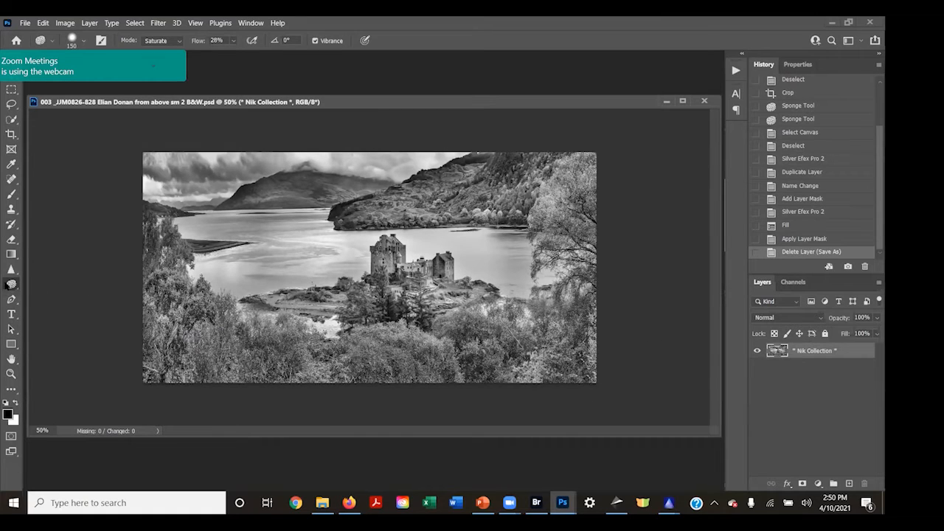
Step: Darken the foreground bushes and side edges using the Burn tool with a 500-pixel brush and the Midtones range
right_click(11, 284)
left_click(38, 294)
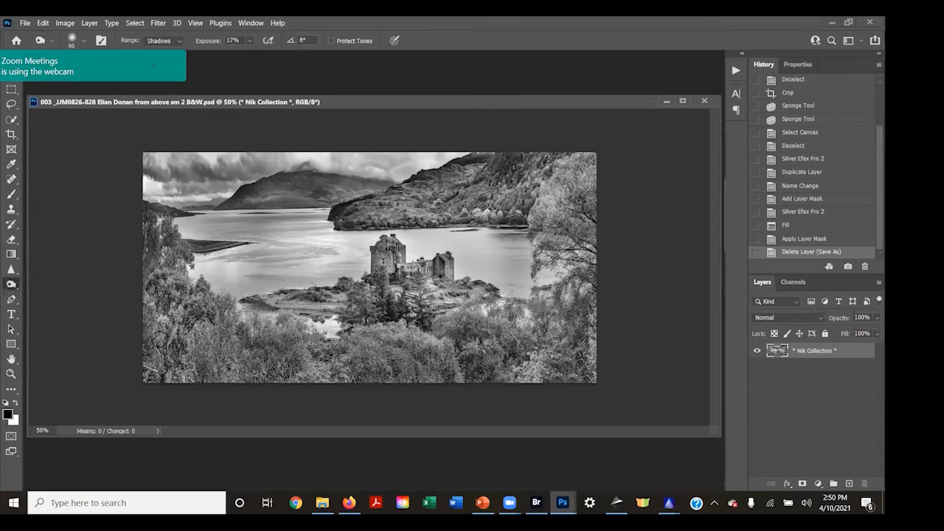
key("bracketright")
key("bracketright")
key("bracketright")
key("bracketright")
key("bracketright")
key("bracketright")
left_click(167, 42)
left_click(156, 59)
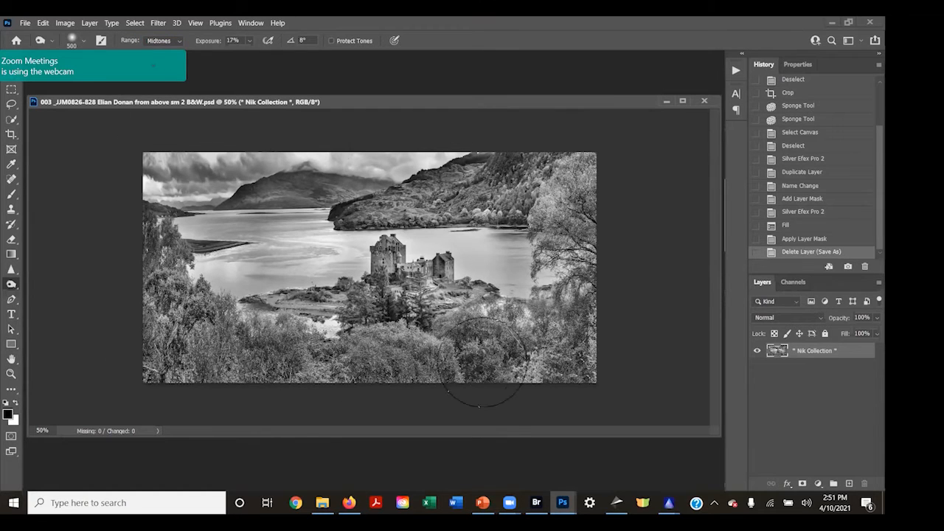
left_click(143, 336)
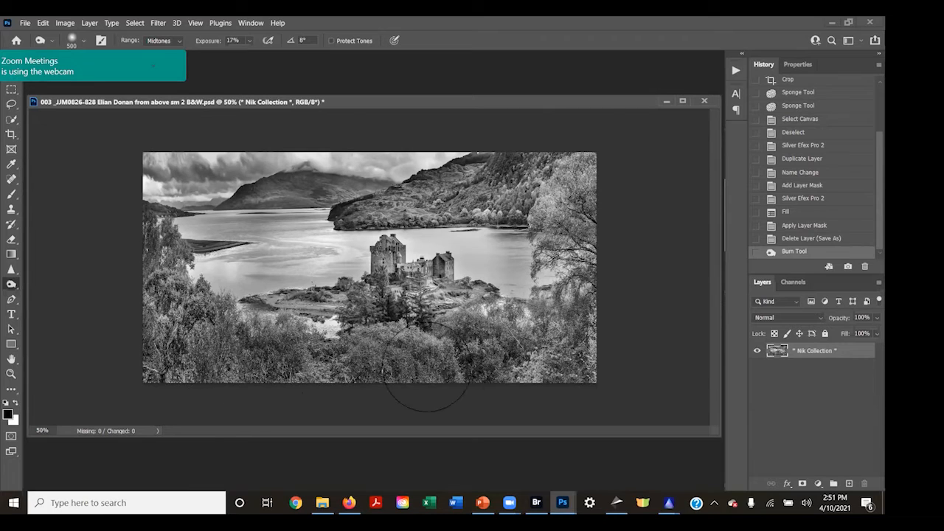
mouse_move(553, 336)
left_mouse_down()
mouse_move(334, 340)
mouse_move(542, 301)
mouse_move(427, 346)
mouse_move(402, 348)
left_mouse_up()
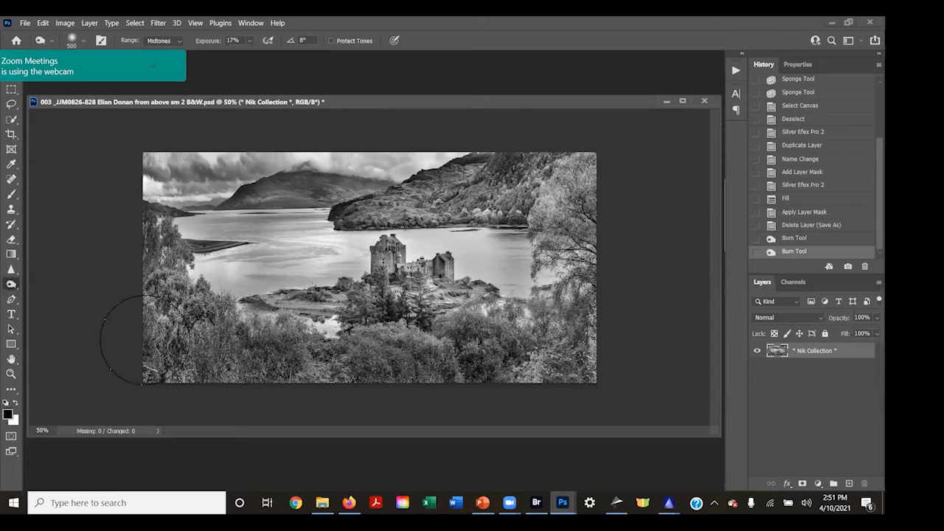
mouse_move(192, 363)
left_mouse_down()
mouse_move(366, 370)
mouse_move(535, 360)
mouse_move(621, 326)
mouse_move(604, 305)
left_mouse_up()
mouse_move(385, 342)
left_mouse_down()
mouse_move(208, 353)
mouse_move(136, 343)
mouse_move(197, 386)
mouse_move(284, 410)
mouse_move(569, 391)
left_mouse_up()
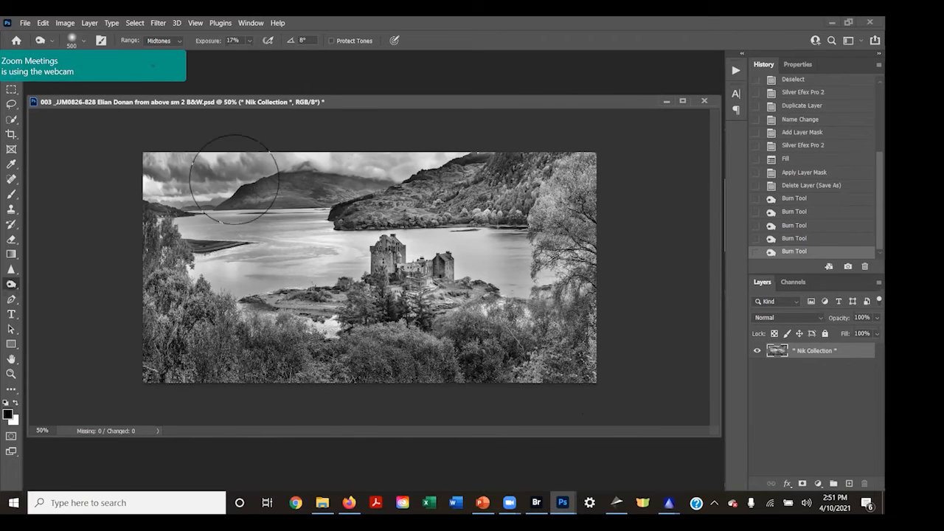
mouse_move(169, 246)
left_mouse_down()
mouse_move(177, 299)
mouse_move(156, 232)
mouse_move(84, 217)
left_mouse_up()
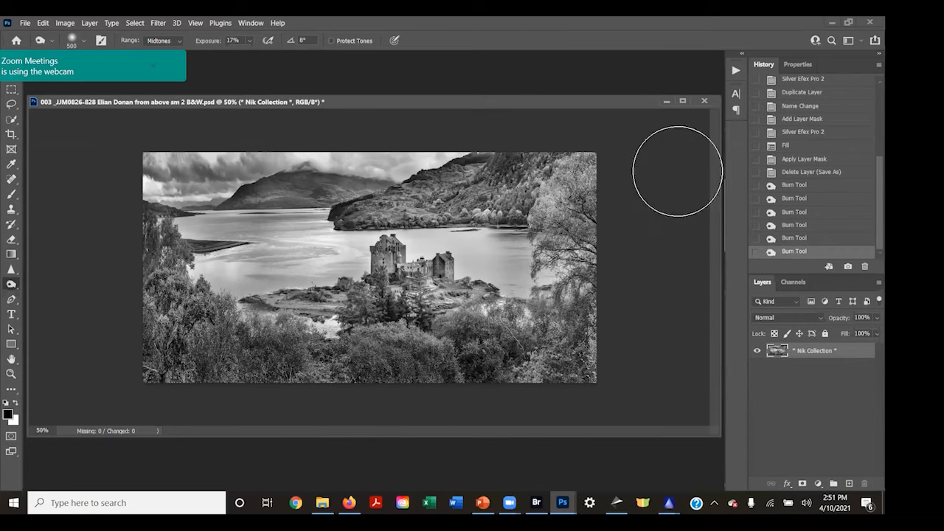
Step: Compare the image before and after the burn strokes using its history, and burn the cloudy sky above the mountains
left_click(824, 173)
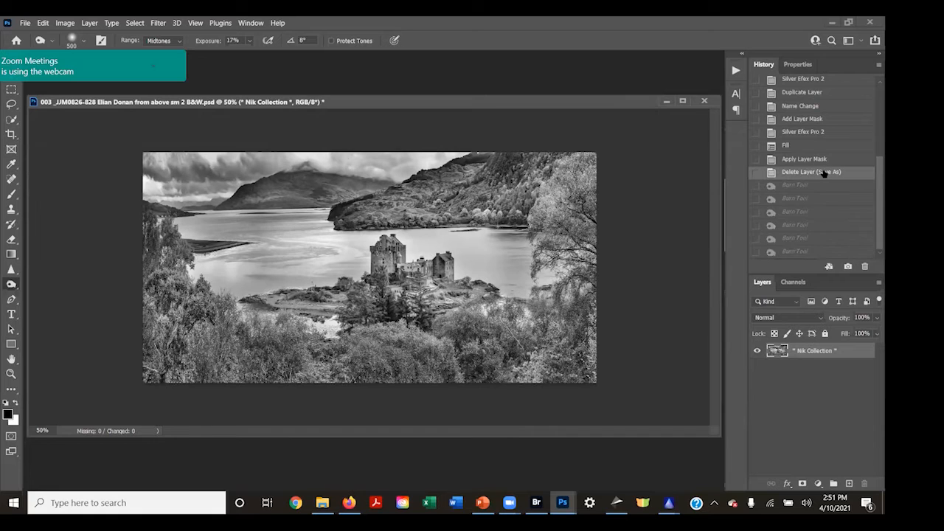
left_click(804, 253)
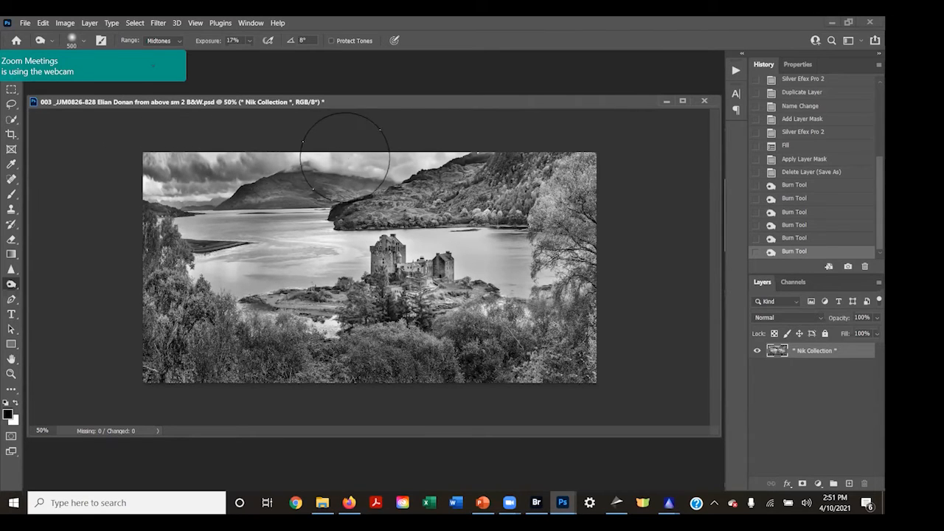
left_click_drag(345, 157, 404, 148)
left_click_drag(245, 176, 188, 176)
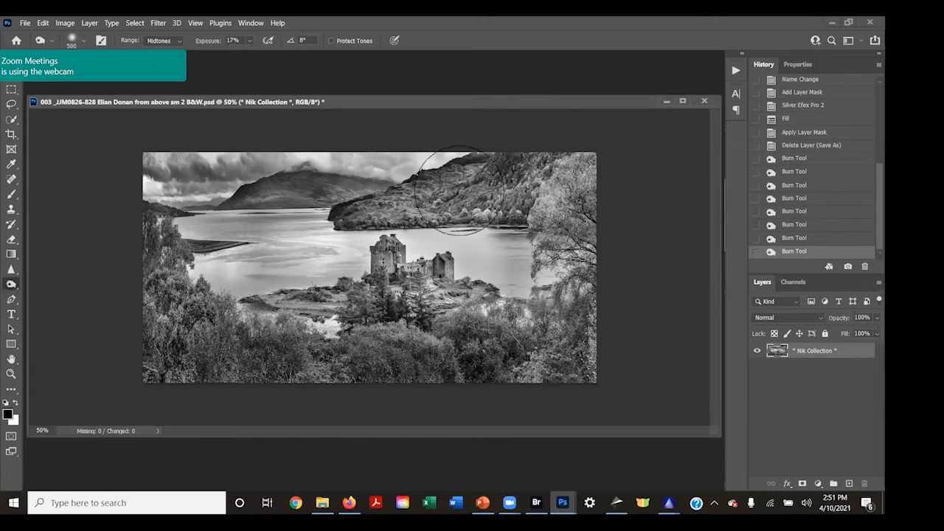
Step: Burn the wooded hillside and treetops behind the castle, and compare the image before and after all burn strokes
mouse_move(514, 185)
left_mouse_down()
mouse_move(573, 177)
mouse_move(568, 198)
mouse_move(582, 177)
left_mouse_up()
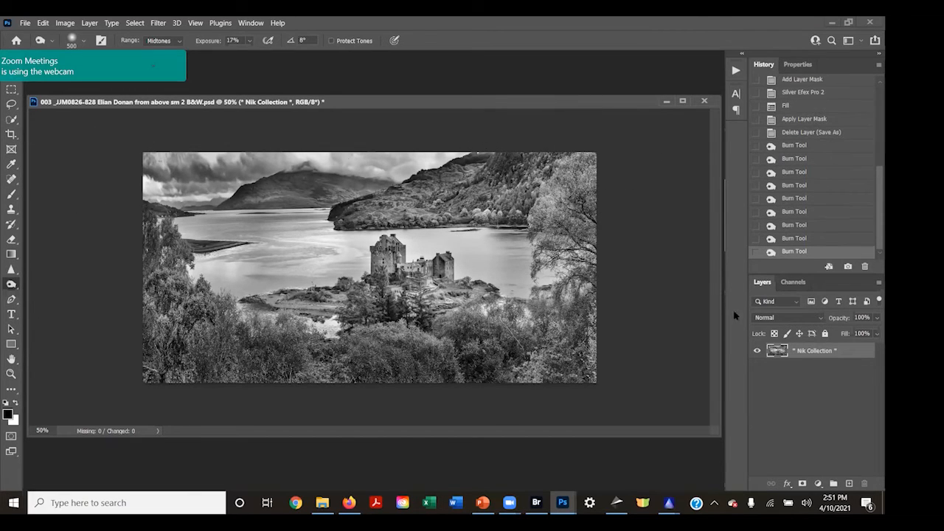
left_click(791, 134)
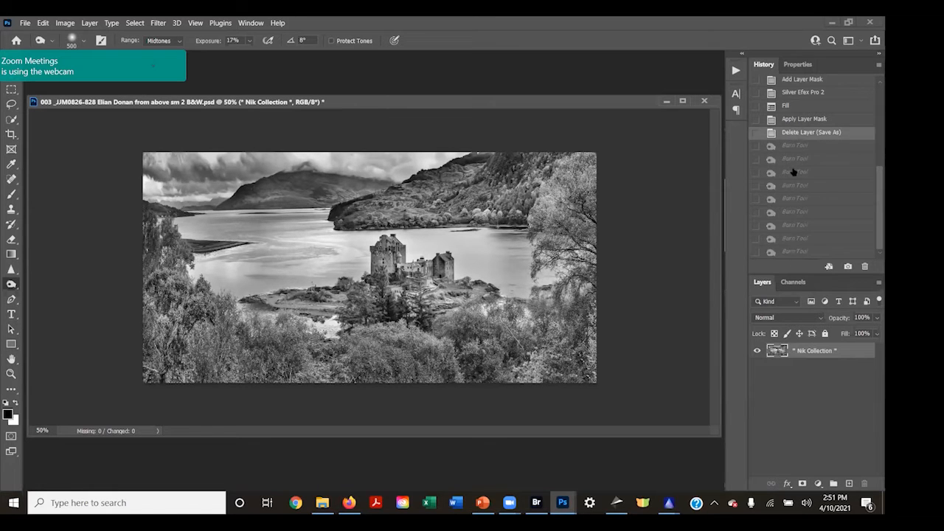
left_click(804, 254)
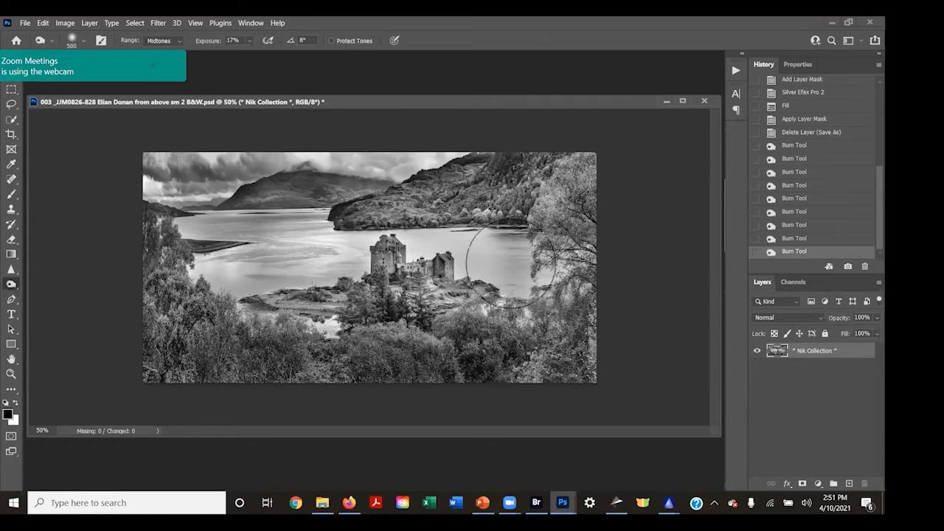
Step: Lighten the castle and its island with the Dodge tool, using a 300-pixel brush, the Highlights range and 12% exposure
right_click(10, 287)
left_click(40, 285)
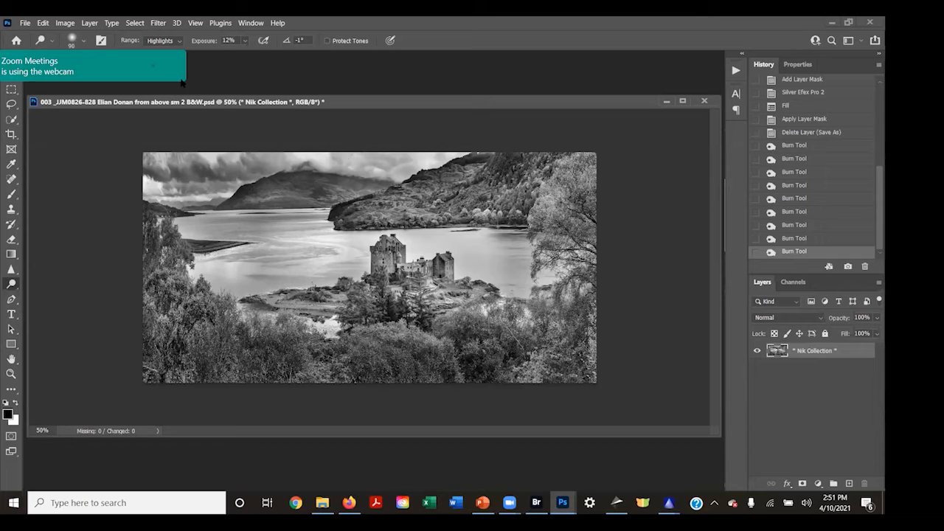
key("bracketright")
key("bracketright")
key("bracketright")
key("bracketright")
key("bracketright")
key("bracketright")
key("bracketright")
mouse_move(396, 252)
left_mouse_down()
mouse_move(407, 280)
mouse_move(453, 291)
left_mouse_up()
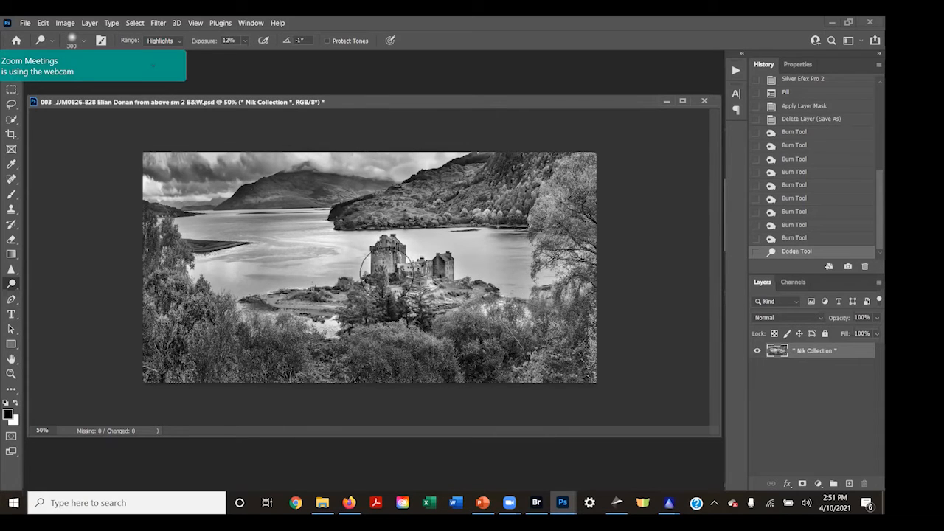
mouse_move(388, 270)
left_mouse_down()
mouse_move(347, 286)
mouse_move(247, 293)
left_mouse_up()
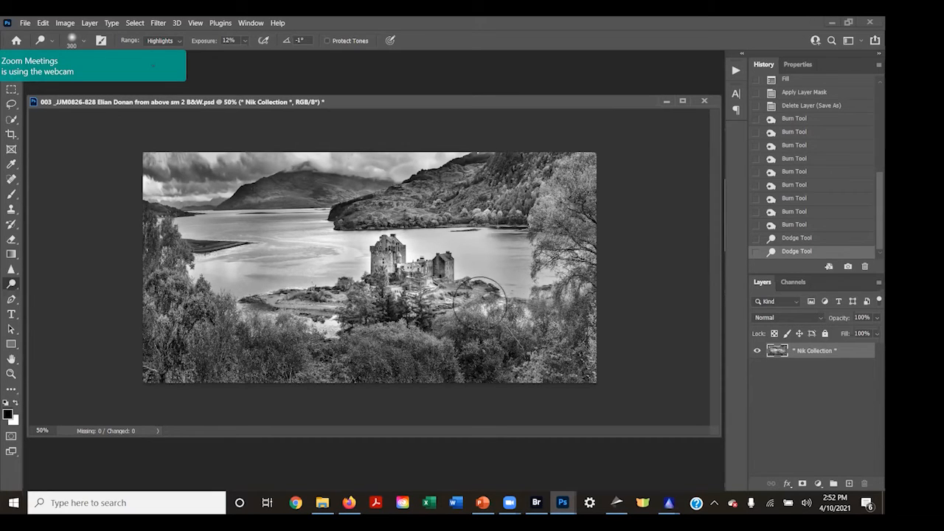
left_click_drag(493, 308, 396, 303)
left_click_drag(318, 301, 230, 301)
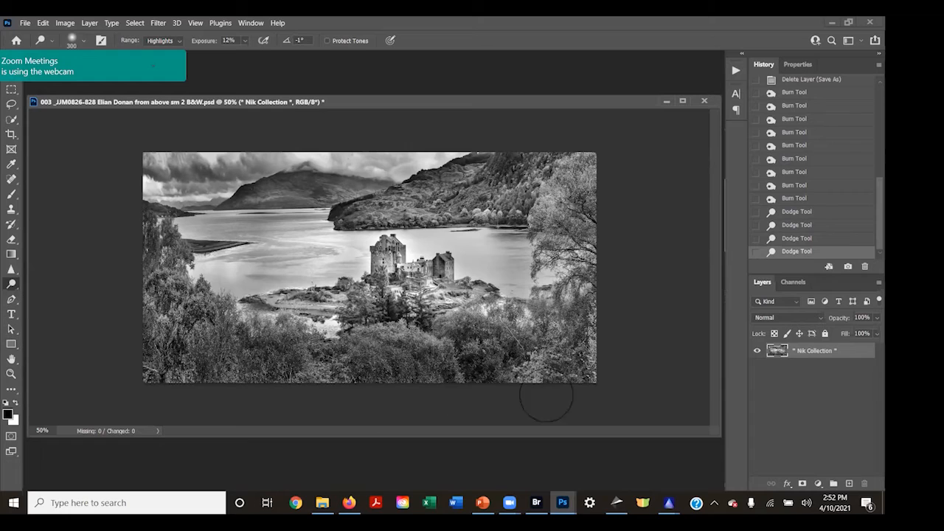
Step: Compare the dodged image with its state before dodging and with the earlier color version, and return to the latest state
left_click(792, 201)
left_click(801, 253)
scroll(871, 206, "up", 10)
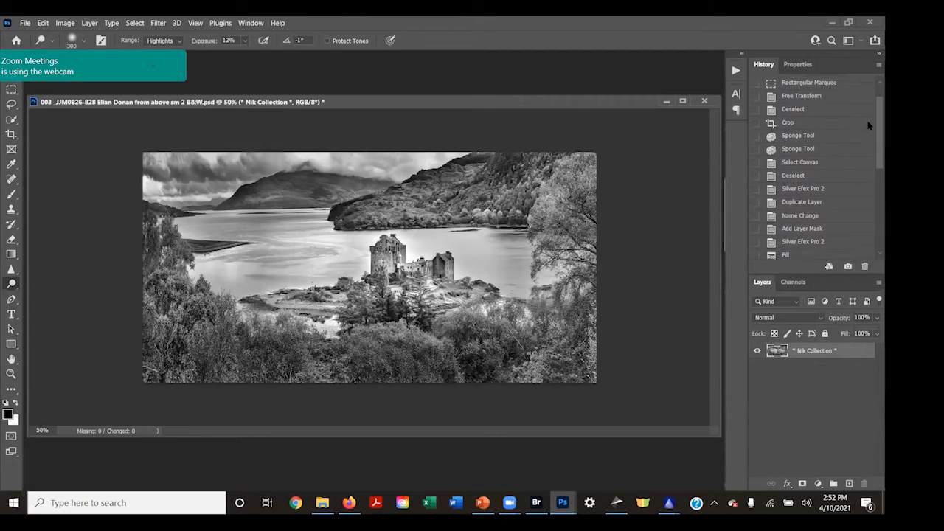
scroll(866, 121, "up", 2)
scroll(866, 119, "down", 1)
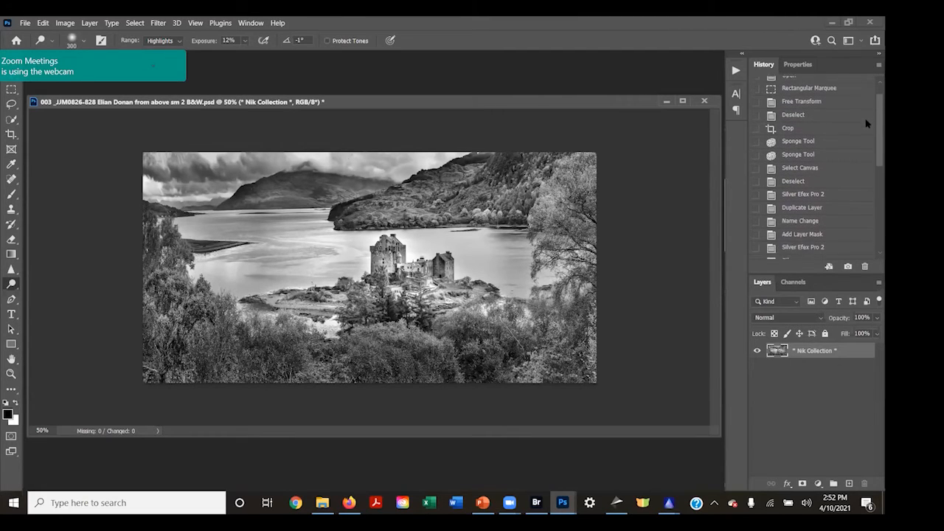
scroll(867, 125, "down", 2)
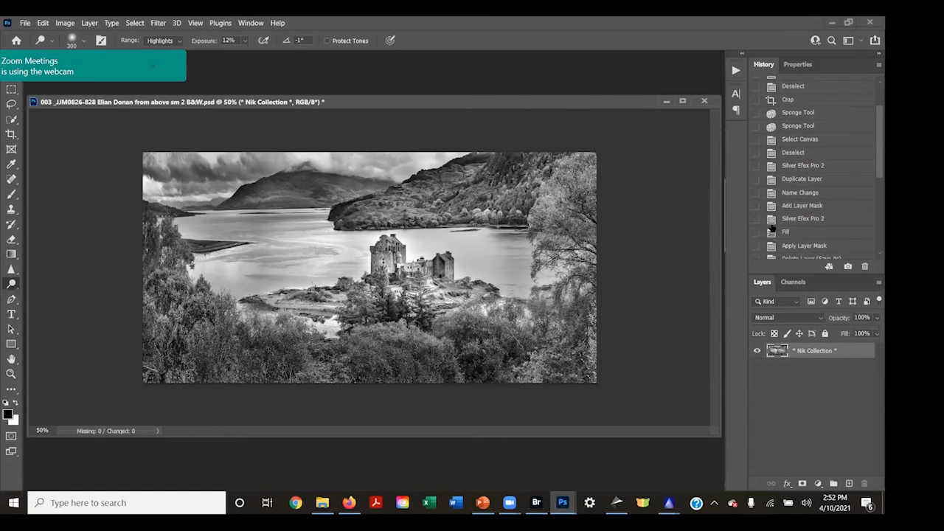
left_click(788, 220)
scroll(788, 223, "down", 5)
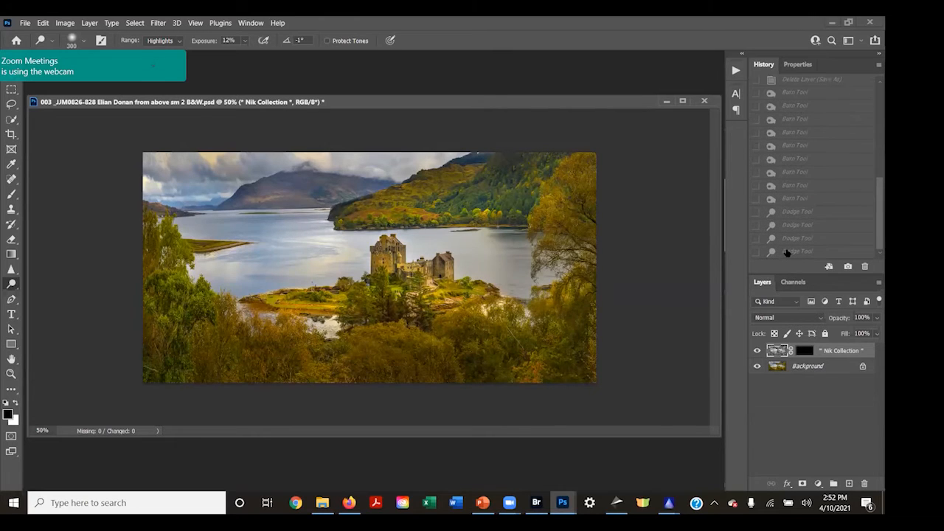
left_click(787, 252)
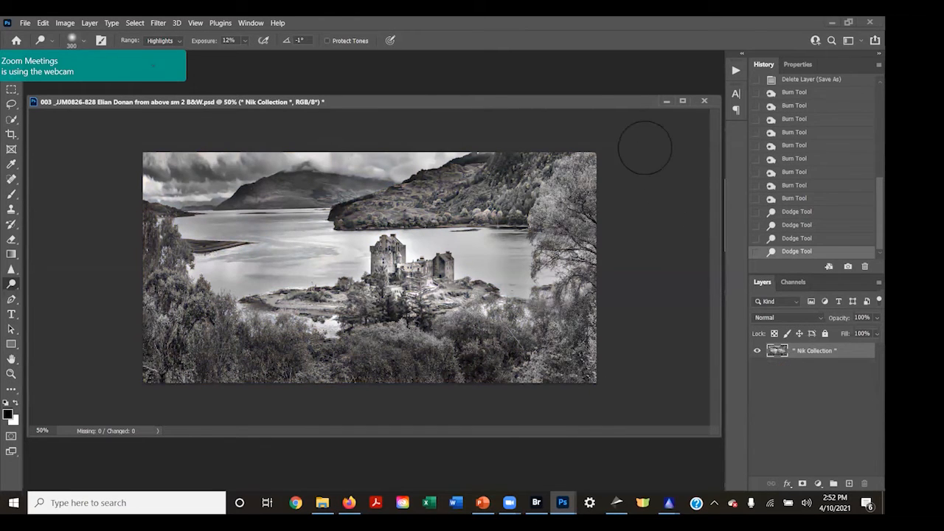
Step: Close the black-and-white castle image without saving the changes and switch to Adobe Bridge
left_click(705, 102)
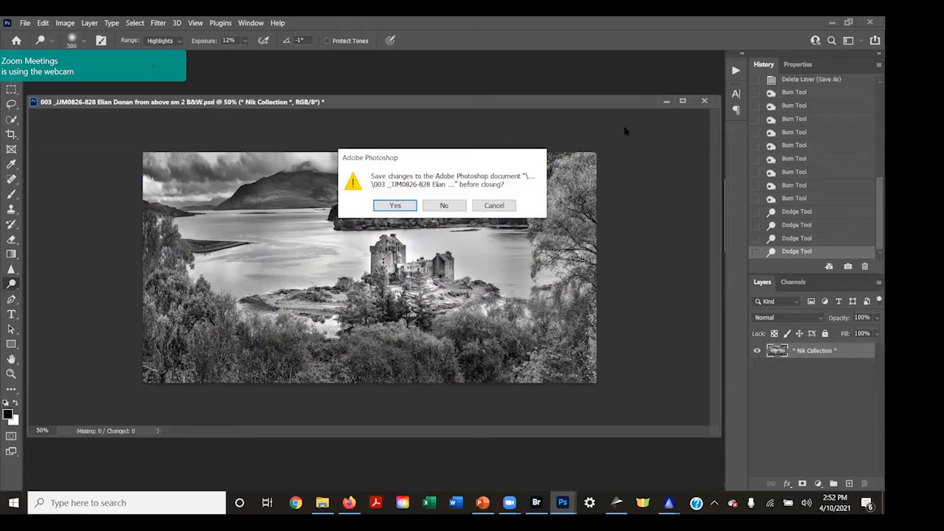
left_click(432, 207)
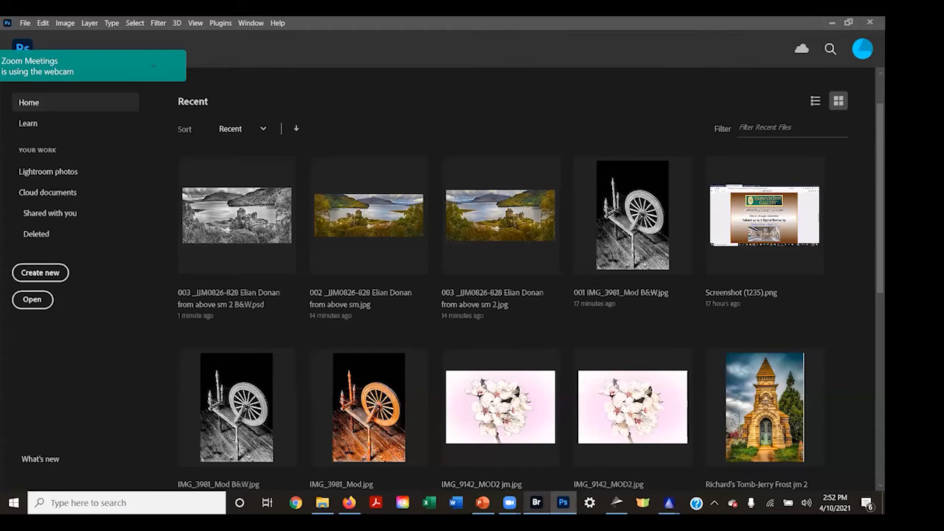
mouse_move(537, 505)
left_click(546, 441)
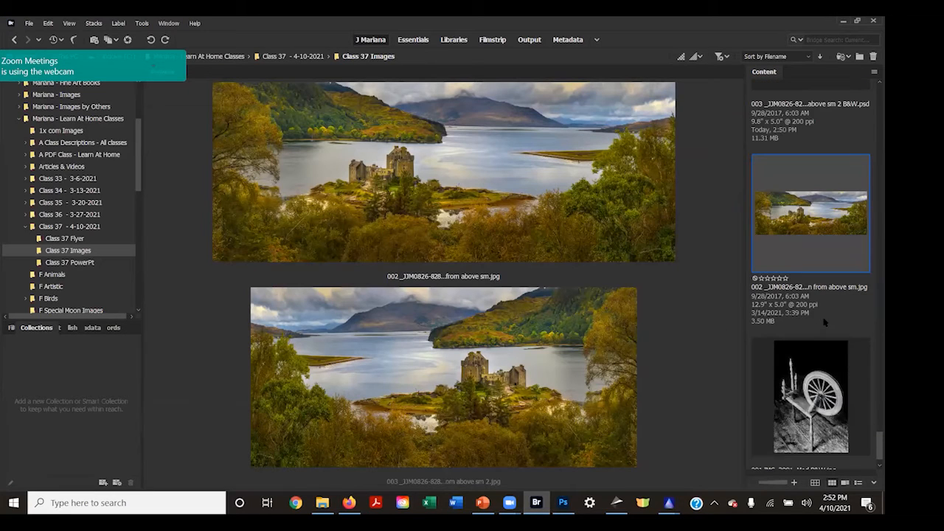
Step: Open Screenshot (718).png, the snowy hill with a lone tree, from the Class 37 Images folder and reposition its window
scroll(824, 321, "down", 1)
scroll(822, 310, "up", 10)
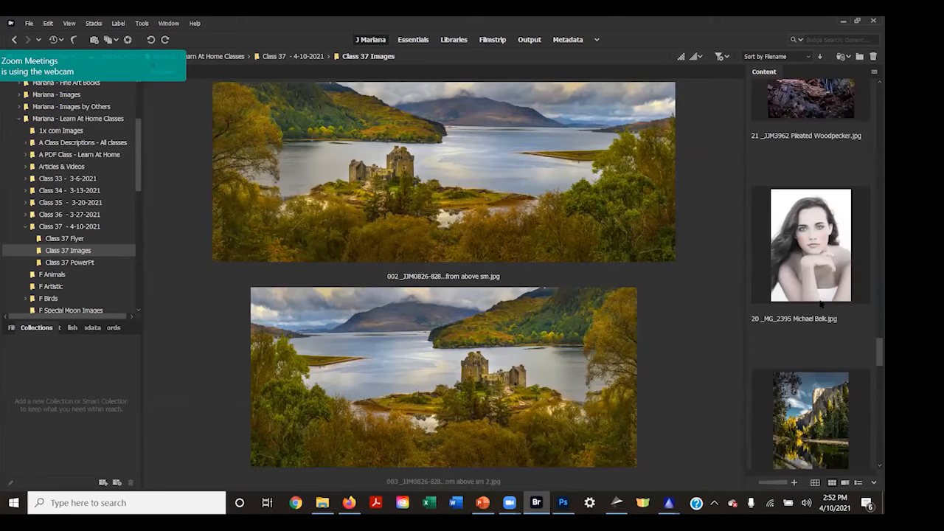
scroll(818, 300, "up", 6)
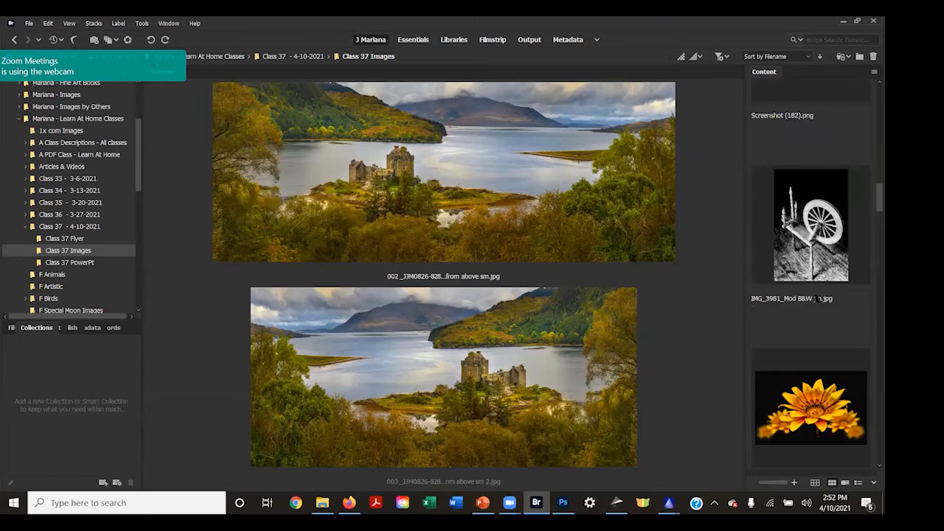
scroll(817, 298, "up", 4)
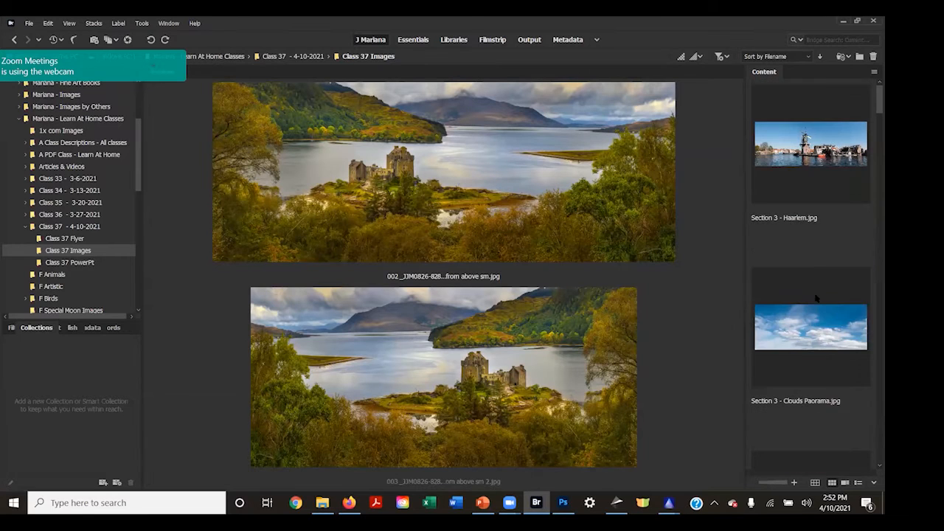
scroll(816, 298, "down", 2)
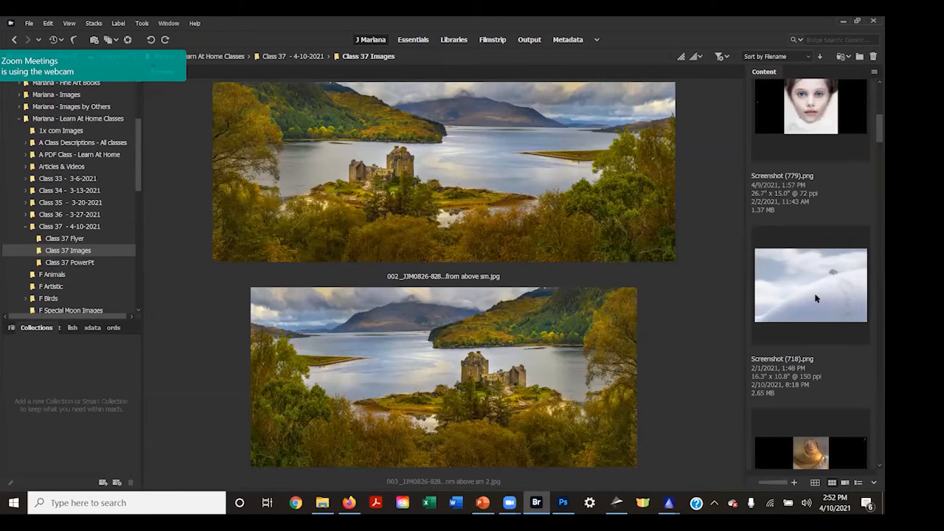
double_click(817, 298)
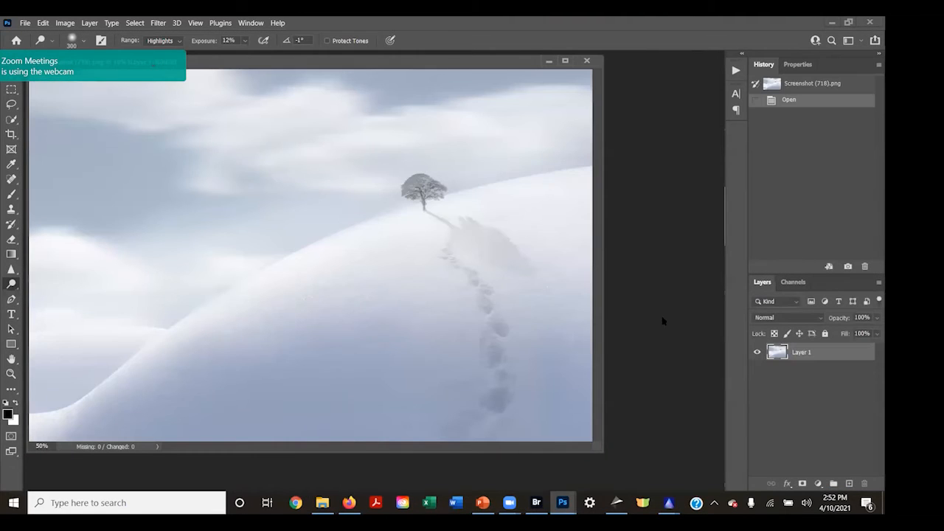
left_click_drag(287, 69, 375, 89)
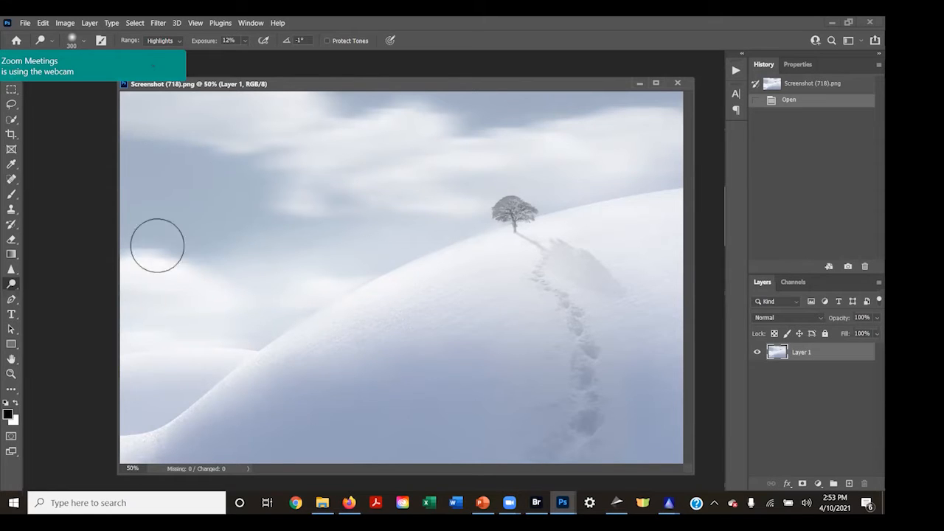
Step: Open the snow scene in Silver Efex Pro 2 and try the presets 000 Neutral and 001 Underexposed (EV -1)
left_click(161, 23)
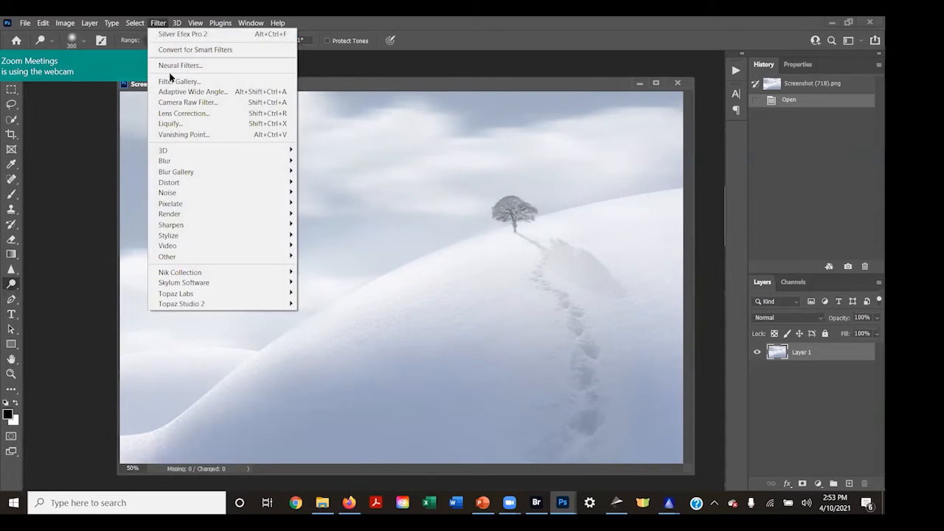
mouse_move(187, 275)
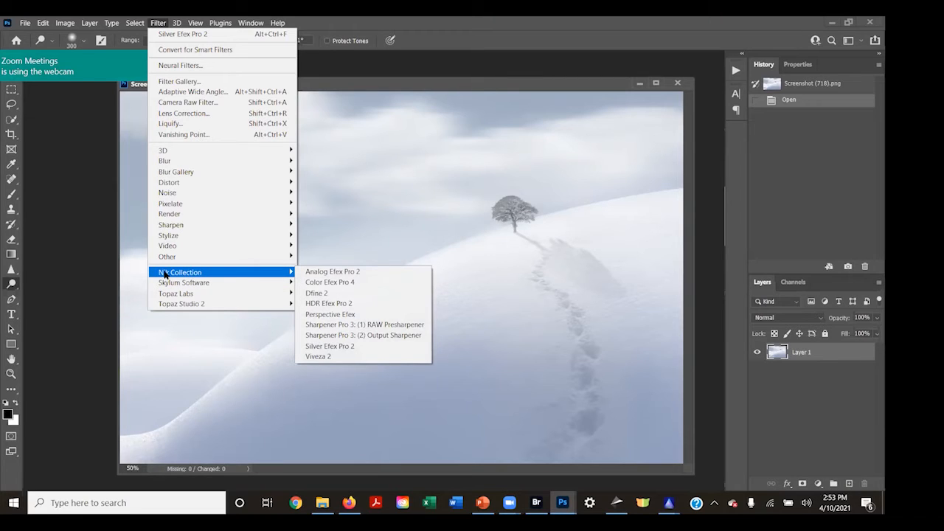
left_click(327, 346)
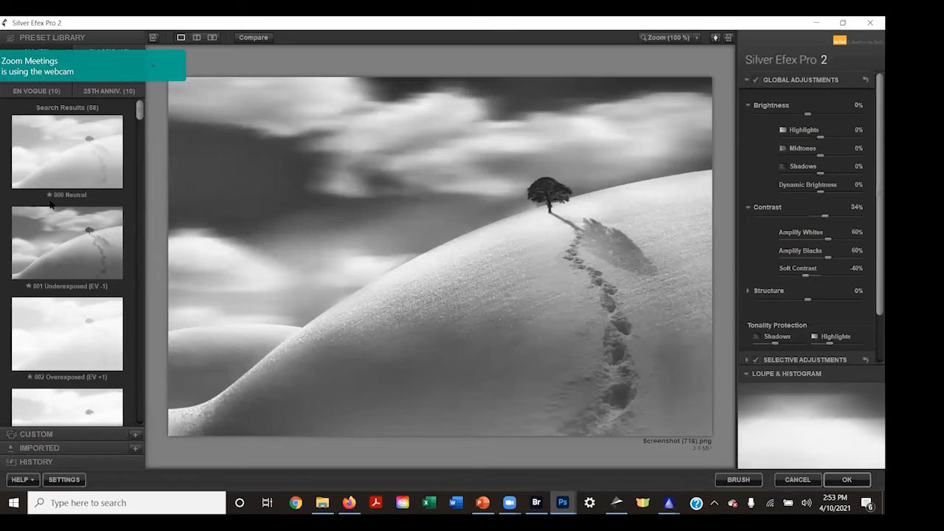
left_click(44, 172)
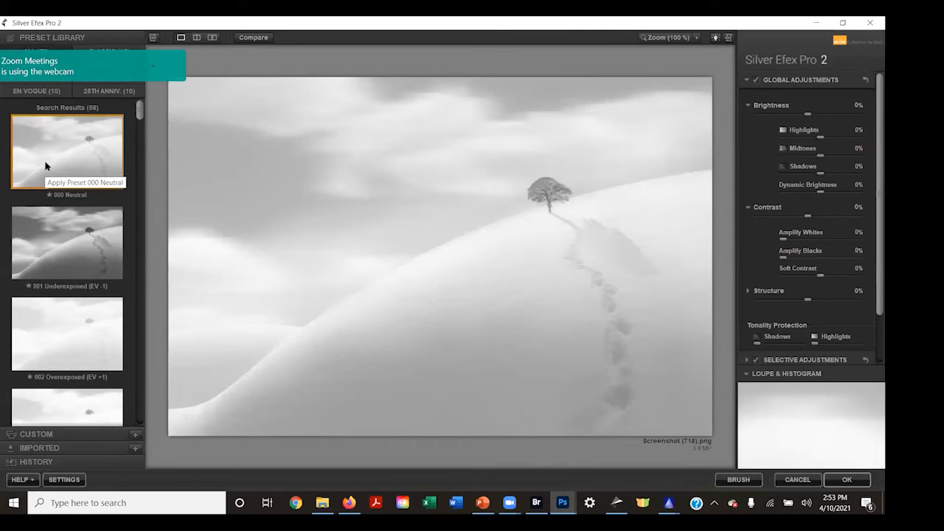
left_click(46, 244)
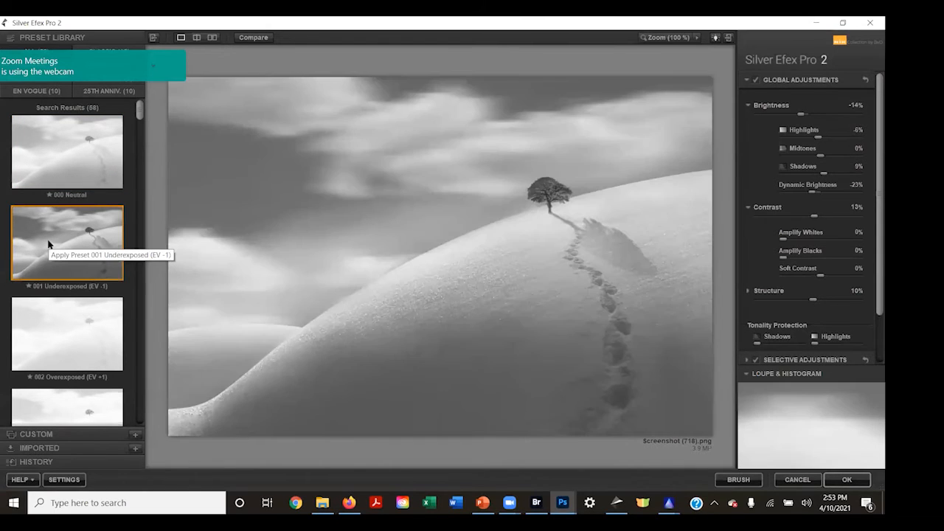
Step: Try the preset 005 High Structure (harsh) with brightness raised to 9% and contrast to 29%
scroll(47, 244, "down", 4)
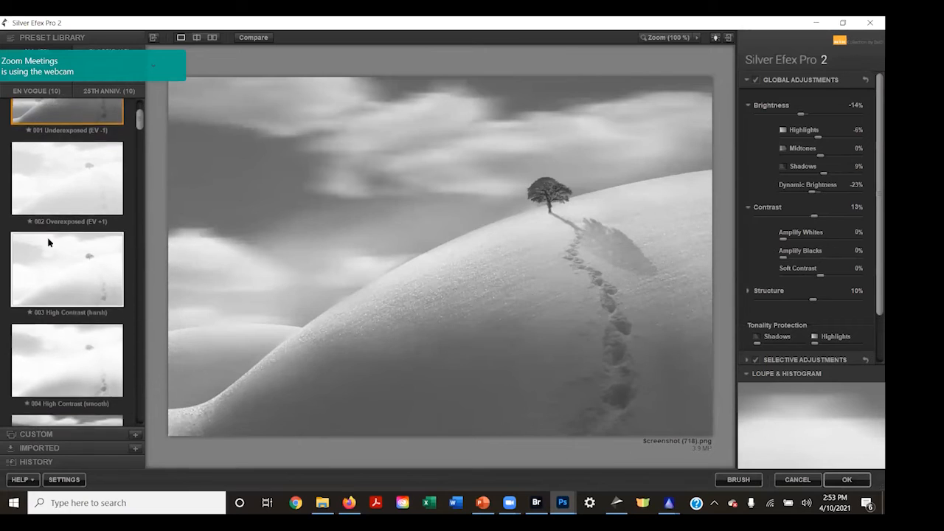
scroll(48, 244, "down", 2)
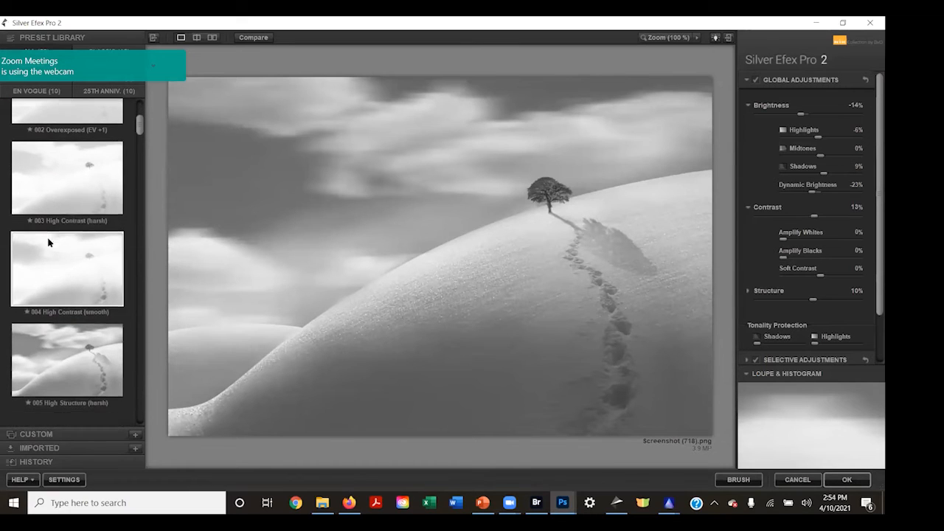
left_click(57, 338)
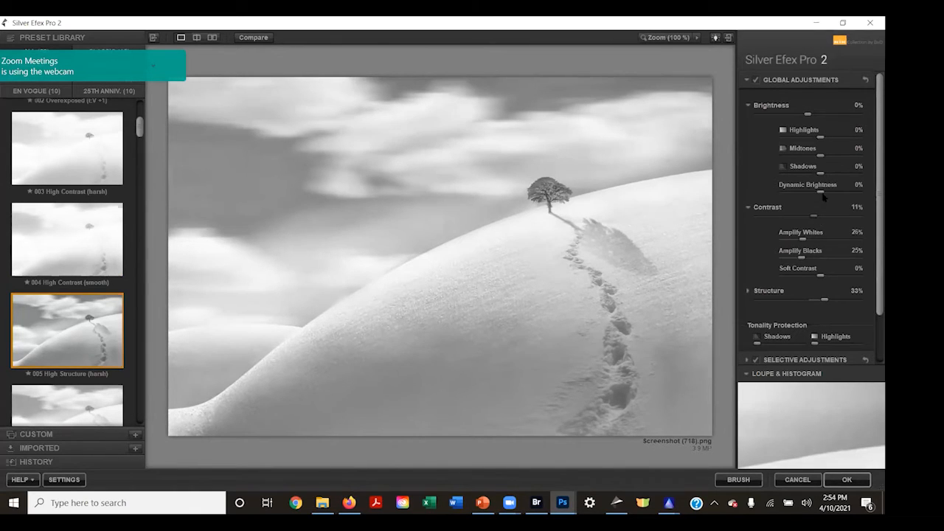
left_click_drag(809, 115, 815, 118)
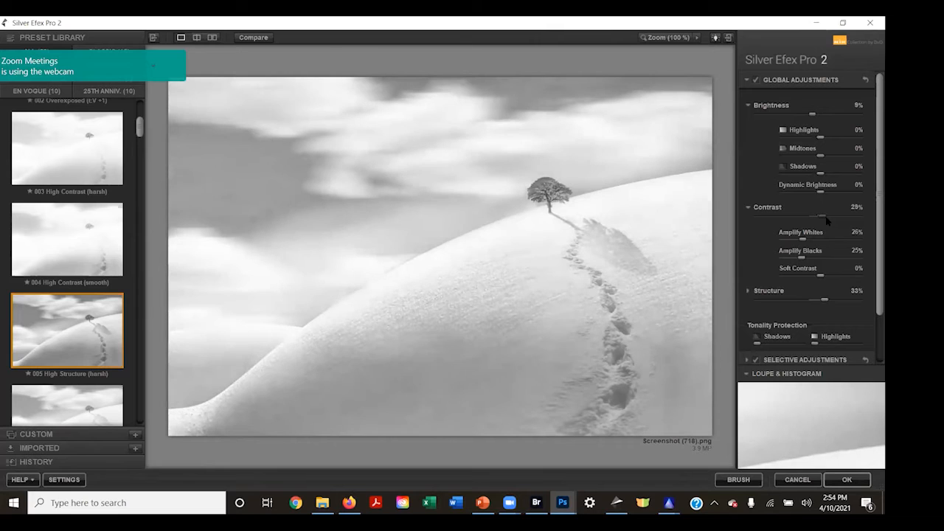
Step: Try the preset 007 High Key 1, apply 008 High Key 2 instead, and lower its brightness to 7%
scroll(44, 273, "down", 3)
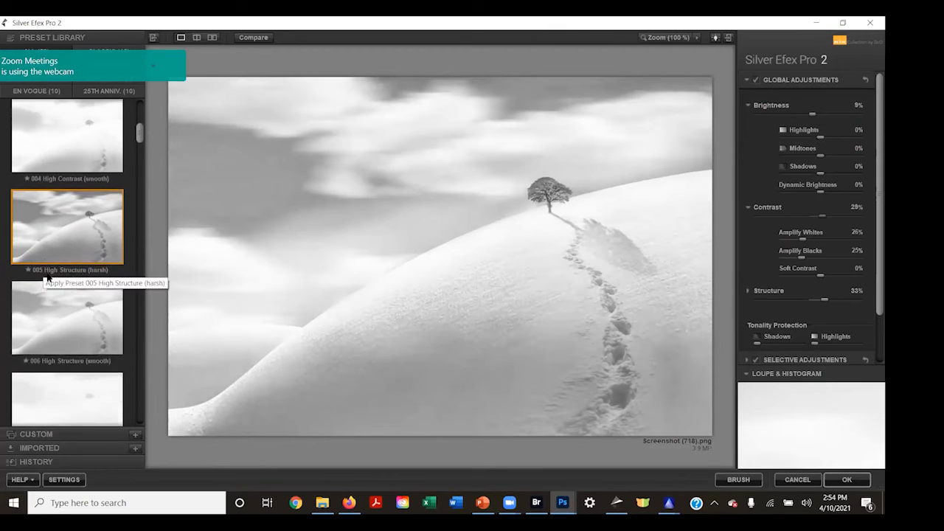
scroll(49, 278, "down", 4)
left_click(54, 266)
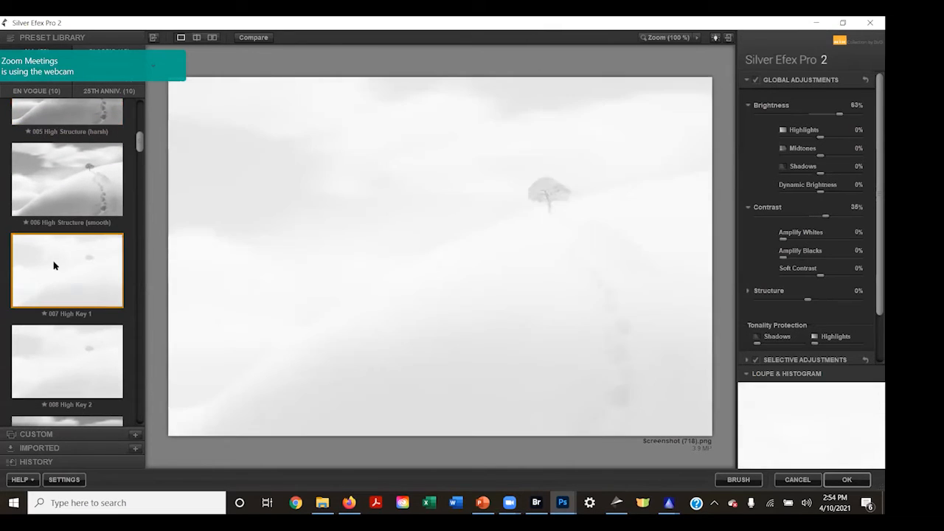
left_click(35, 366)
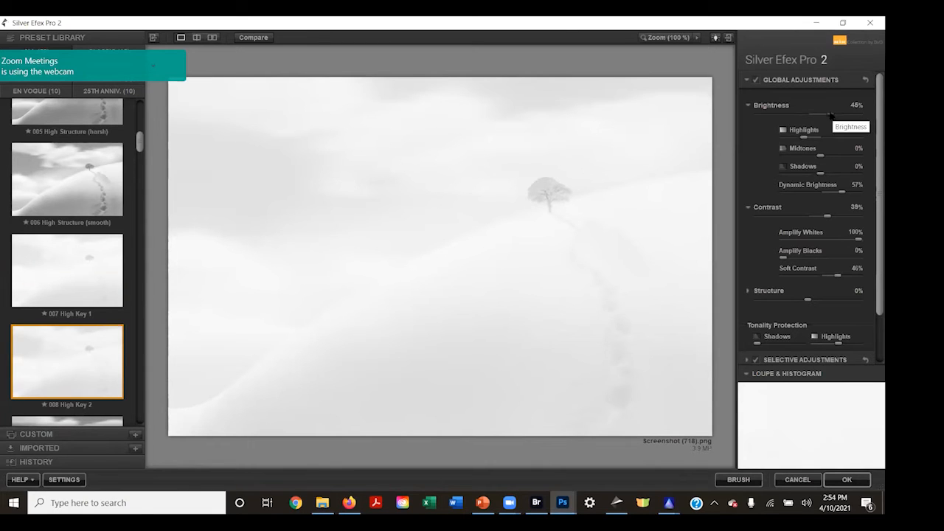
left_click_drag(831, 117, 811, 114)
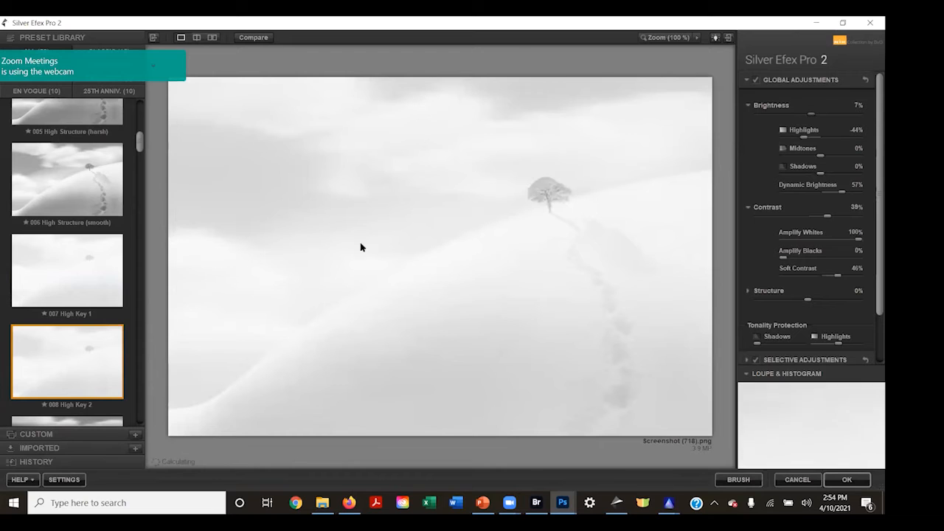
scroll(55, 262, "down", 4)
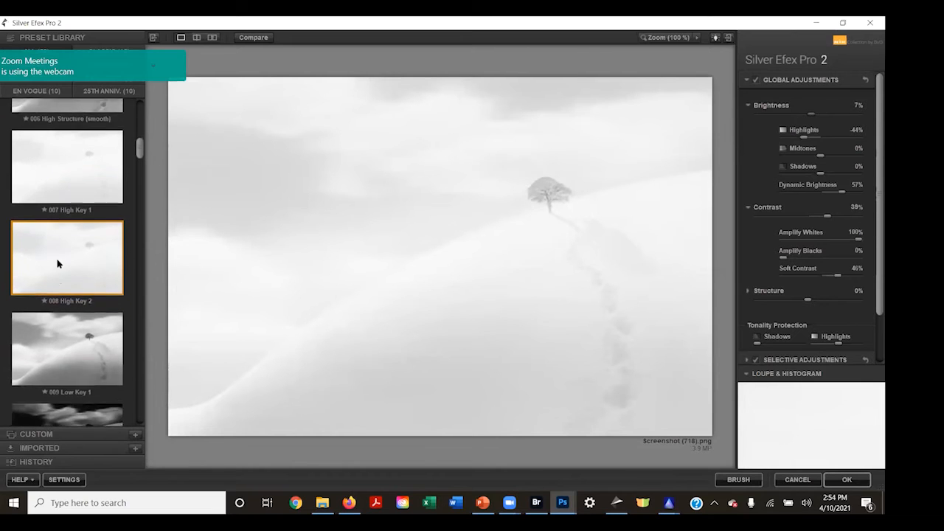
Step: Try the preset 010 Low Key 2 on the snow scene, and reapply 008 High Key 2
scroll(58, 266, "down", 2)
left_click(56, 313)
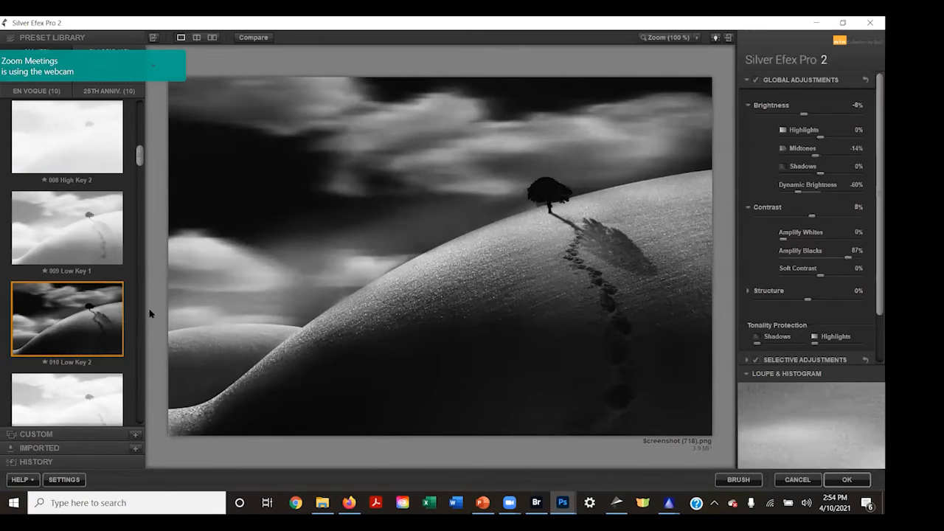
left_click(83, 144)
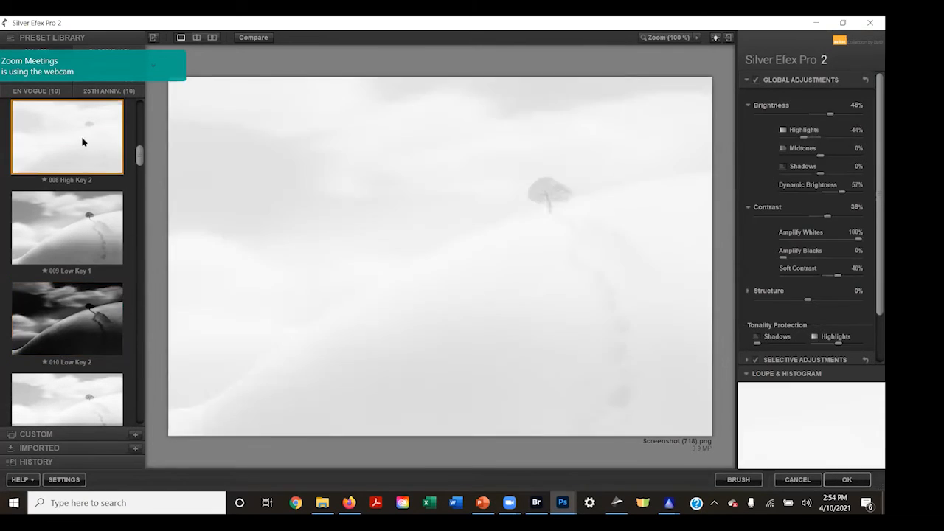
scroll(82, 145, "up", 1)
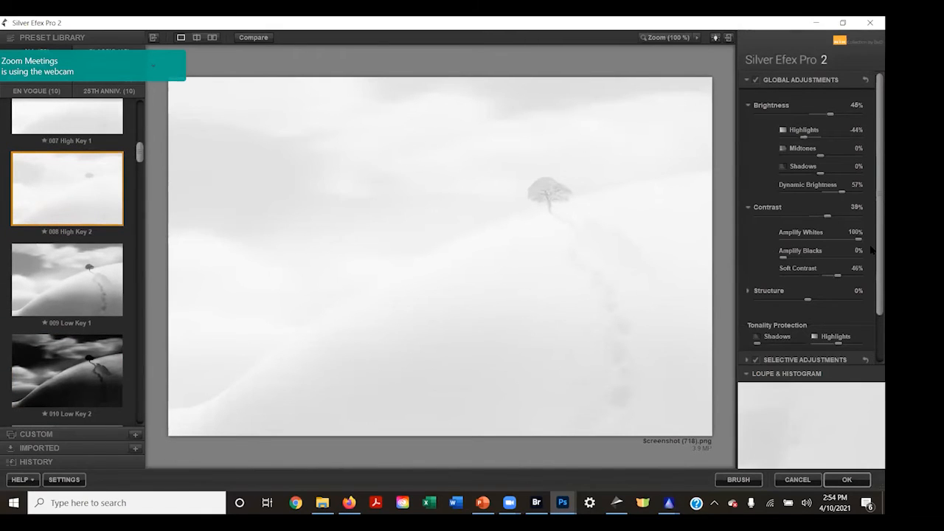
Step: Preview the image border types in the finishing adjustments and apply the Type 11 border
scroll(871, 264, "down", 1)
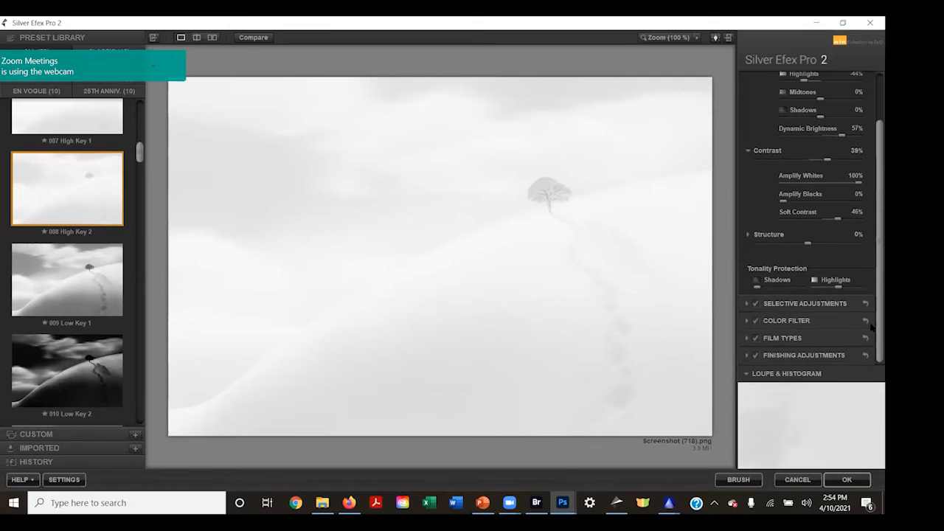
left_click(747, 356)
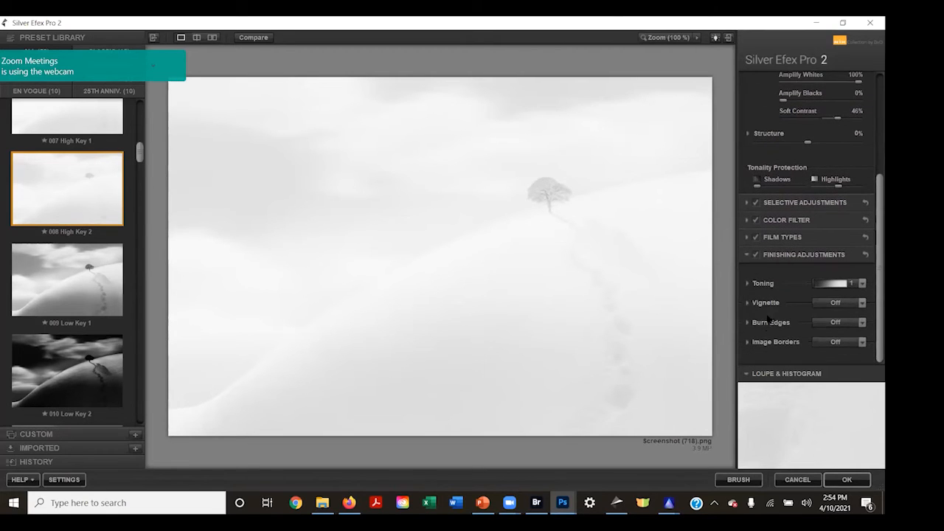
left_click(862, 342)
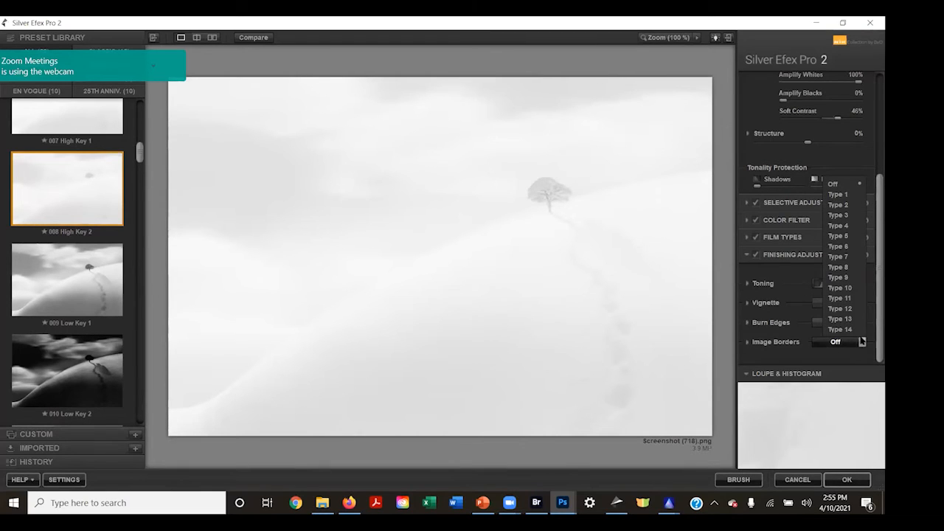
left_click(850, 331)
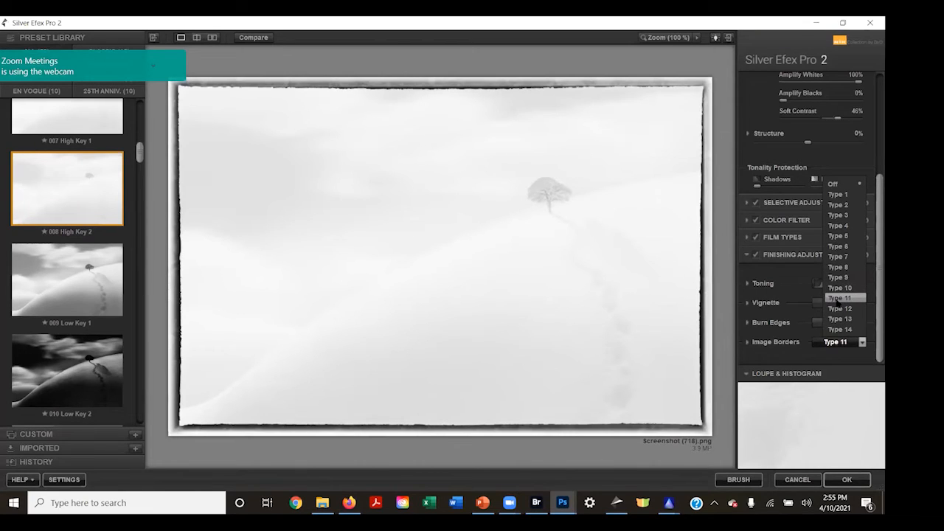
left_click(838, 298)
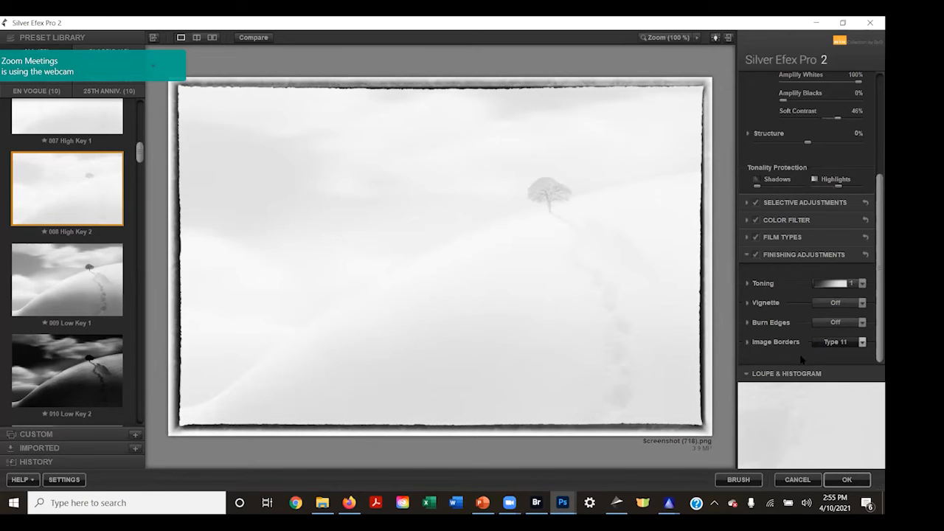
Step: Set the image border's size to 48% and spread to 40%, and make its edge slightly rougher
left_click(748, 344)
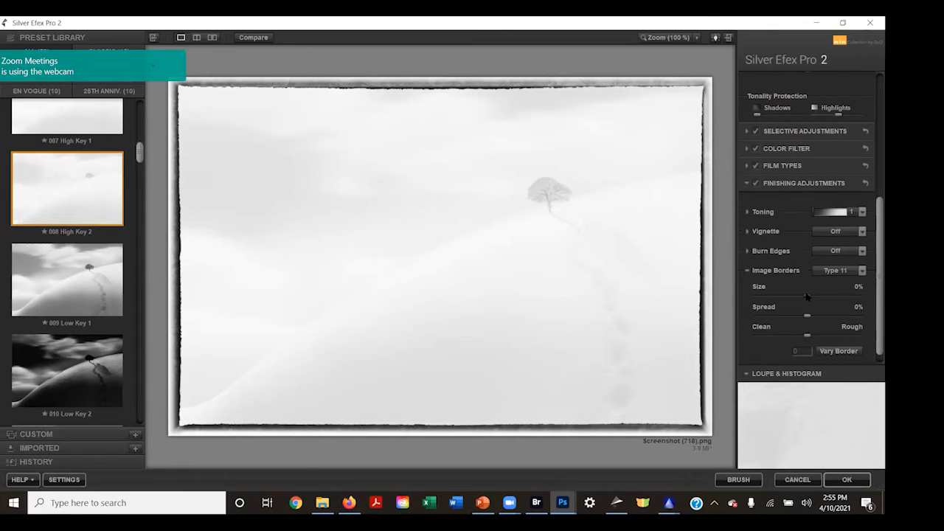
left_click_drag(806, 296, 825, 334)
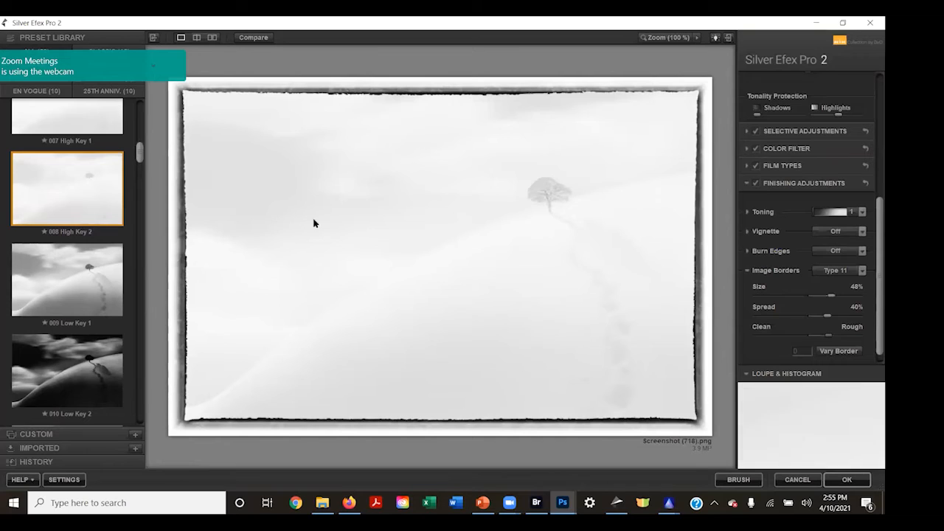
left_click(747, 183)
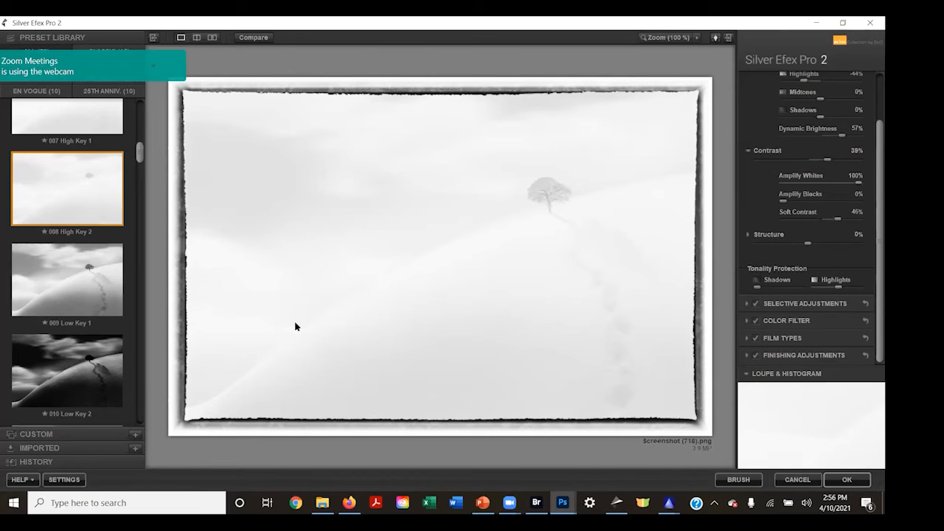
Step: Try the preset 010 Low Key 2, and apply 015 Full Dynamic (harsh) instead
left_click(74, 367)
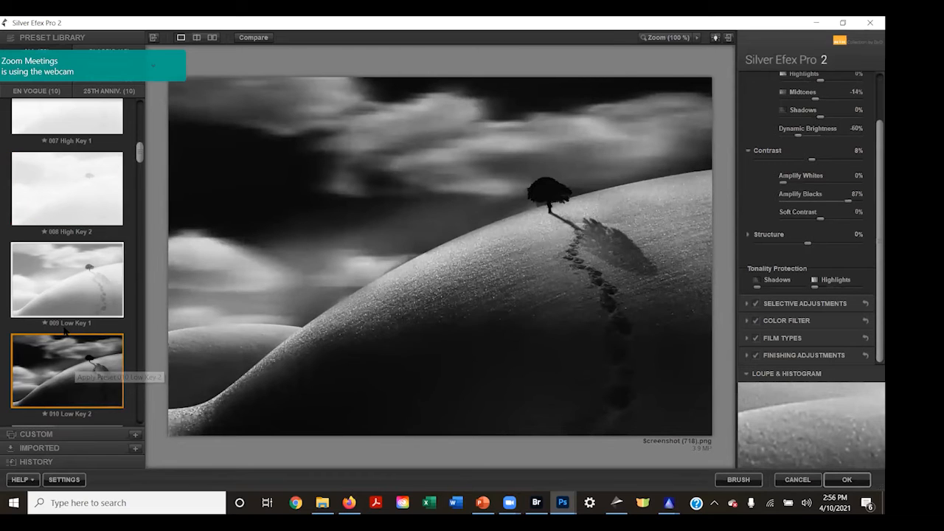
scroll(81, 339, "down", 3)
scroll(85, 322, "down", 6)
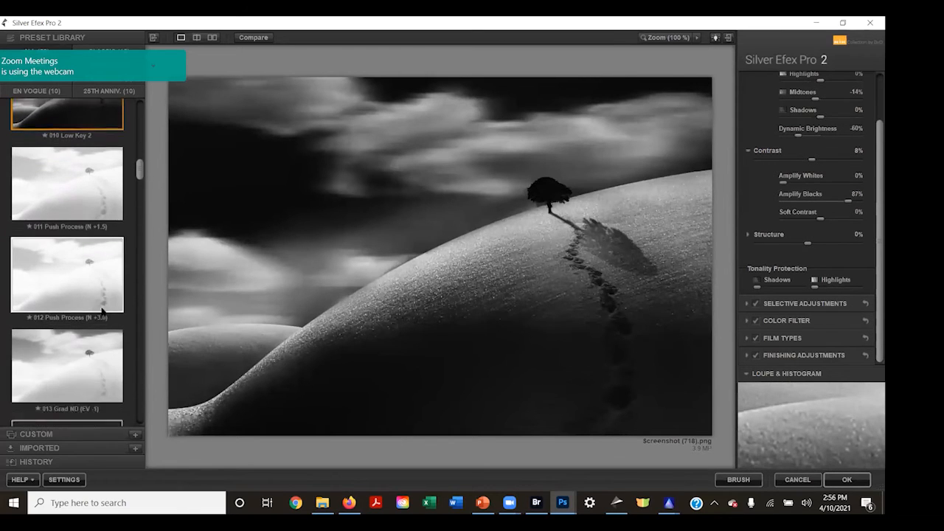
left_click(101, 313)
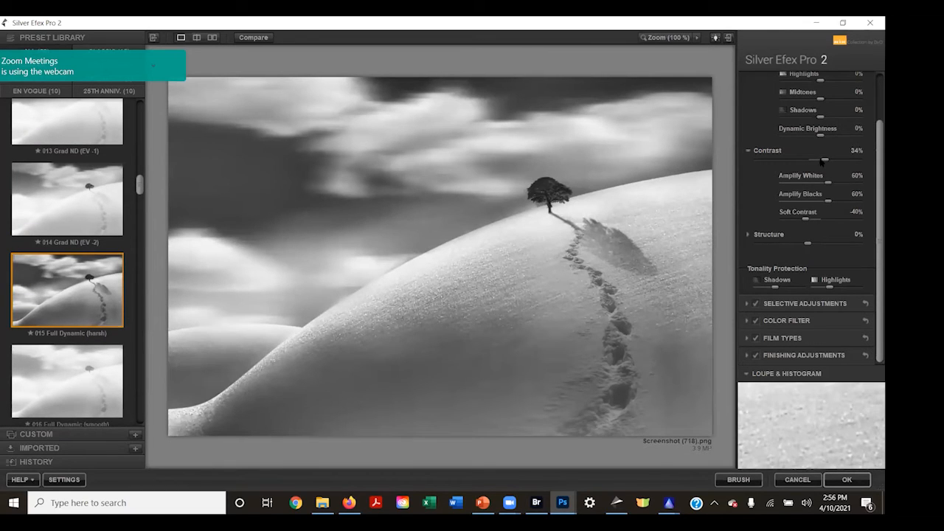
Step: Raise the global brightness to 31% and contrast to 54%, leaving structure at 0%
scroll(819, 158, "up", 2)
scroll(819, 155, "up", 1)
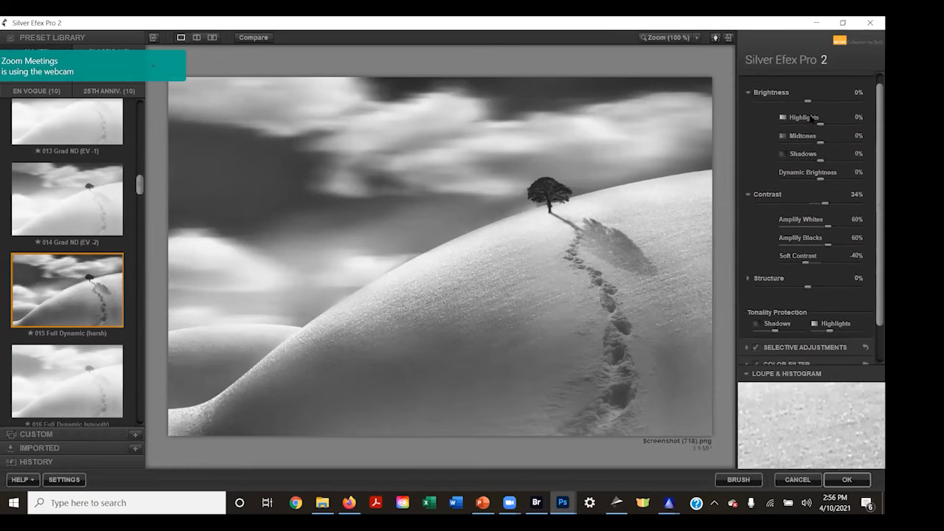
left_click_drag(808, 110, 824, 110)
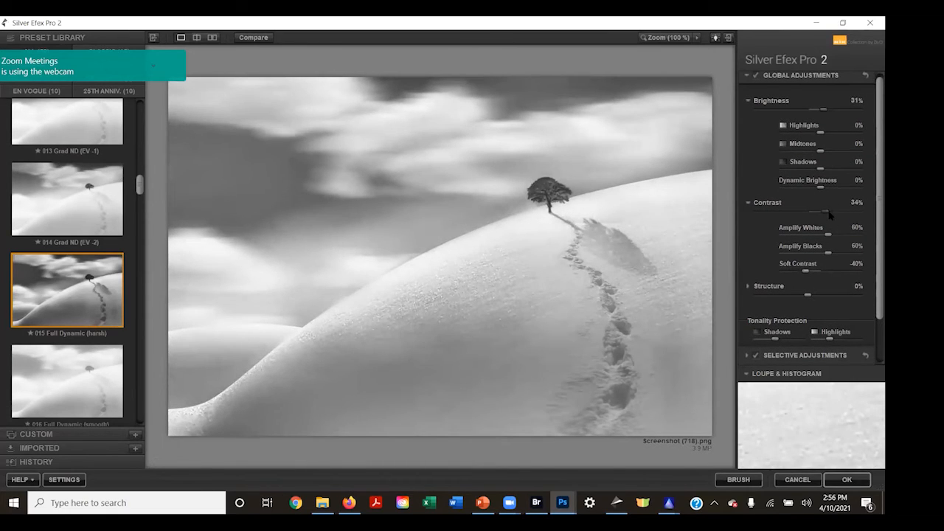
left_click_drag(827, 212, 836, 212)
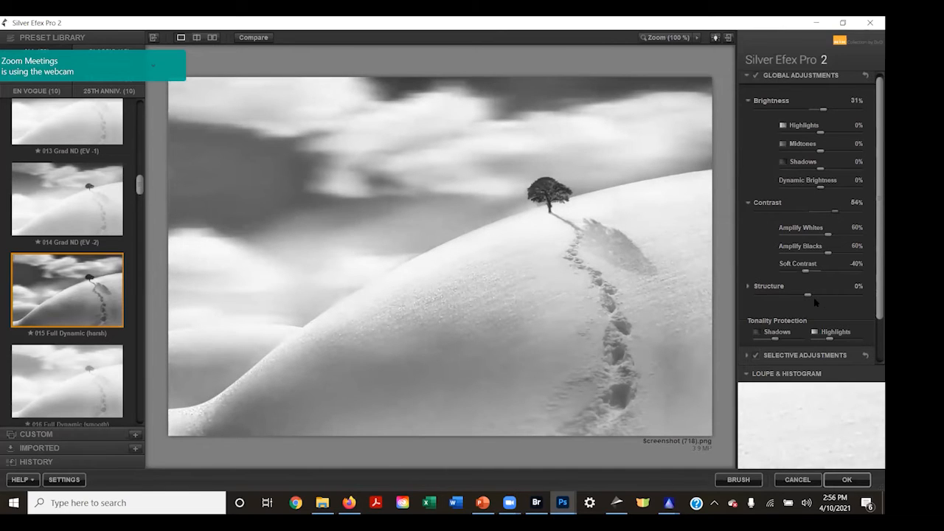
mouse_move(809, 295)
left_mouse_down()
mouse_move(817, 297)
mouse_move(807, 296)
left_mouse_up()
Step: Preview film types such as Ilford Delta 3200 Pro without applying one, and look over the color filter choices
scroll(784, 248, "down", 2)
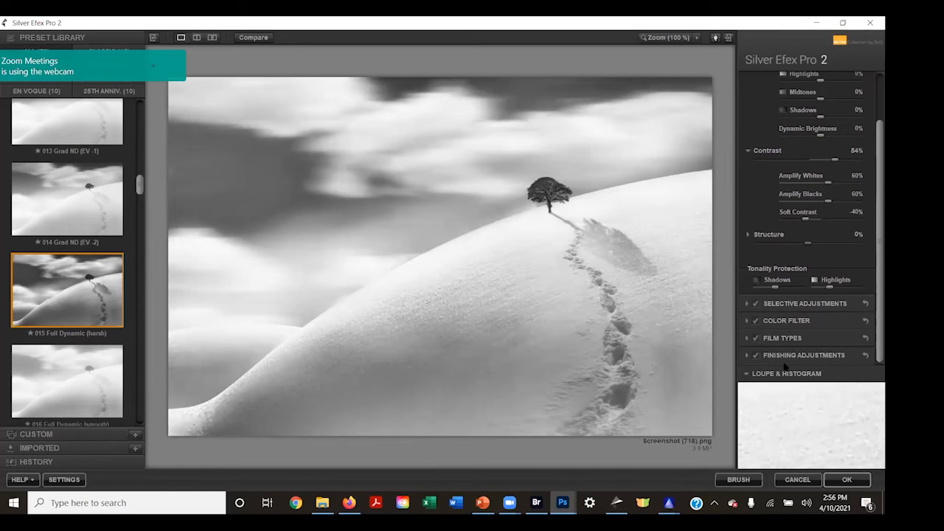
left_click(747, 338)
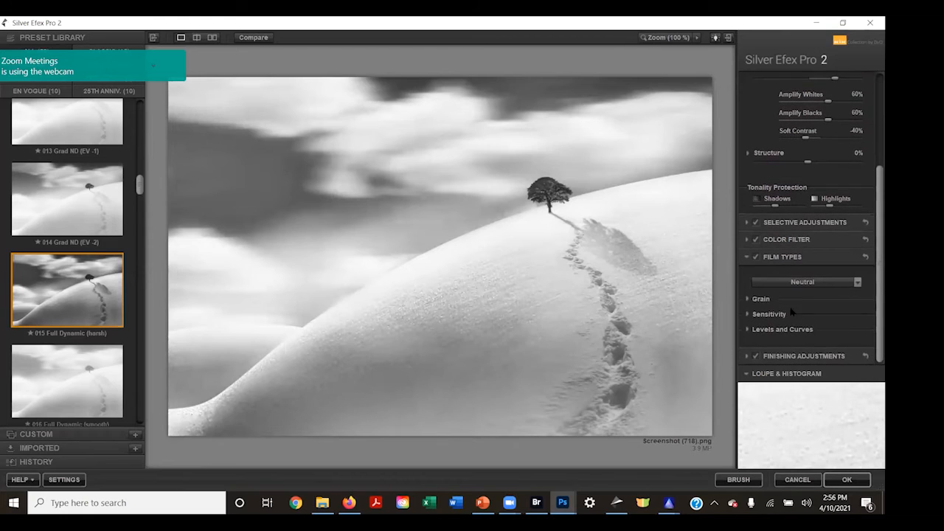
left_click(857, 283)
scroll(771, 147, "down", 3)
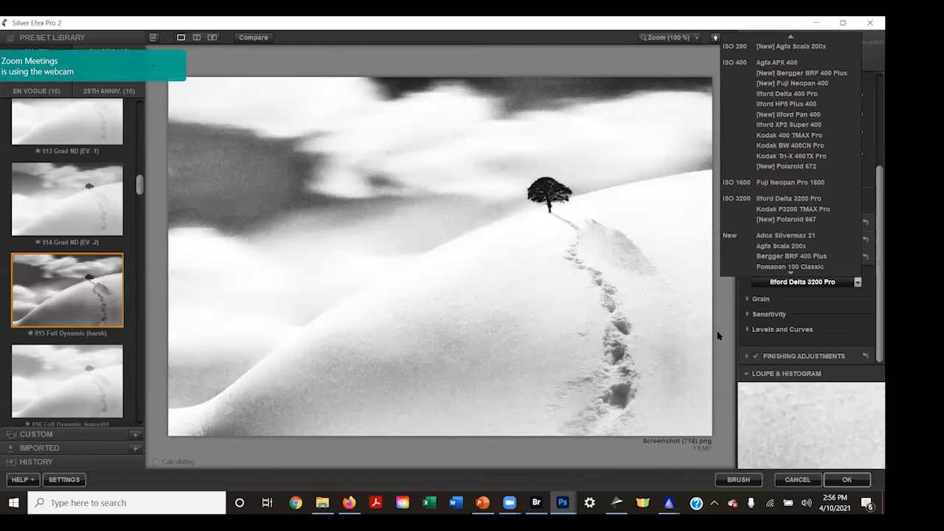
left_click(748, 300)
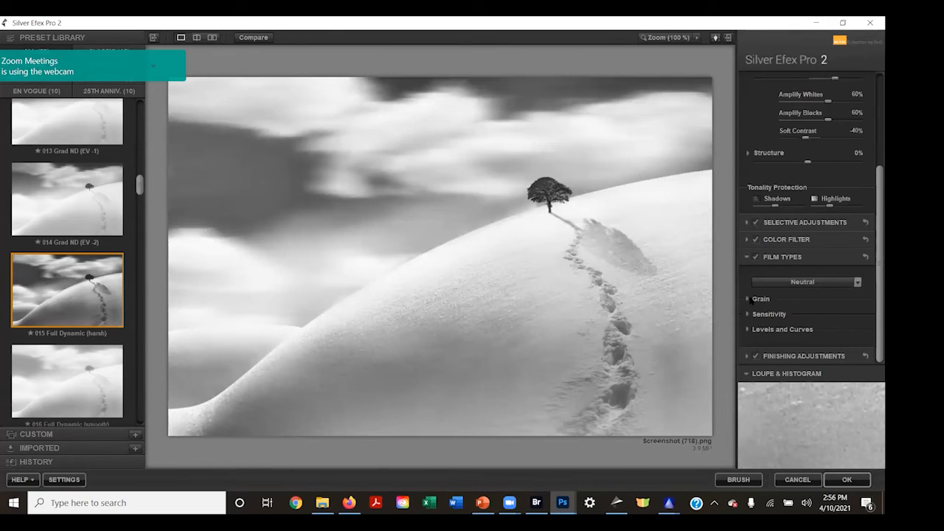
left_click(747, 239)
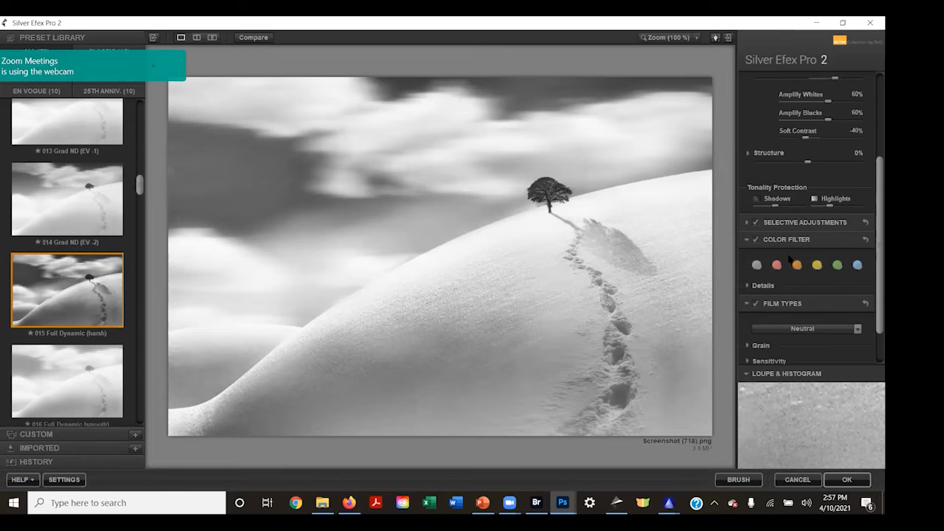
left_click(747, 239)
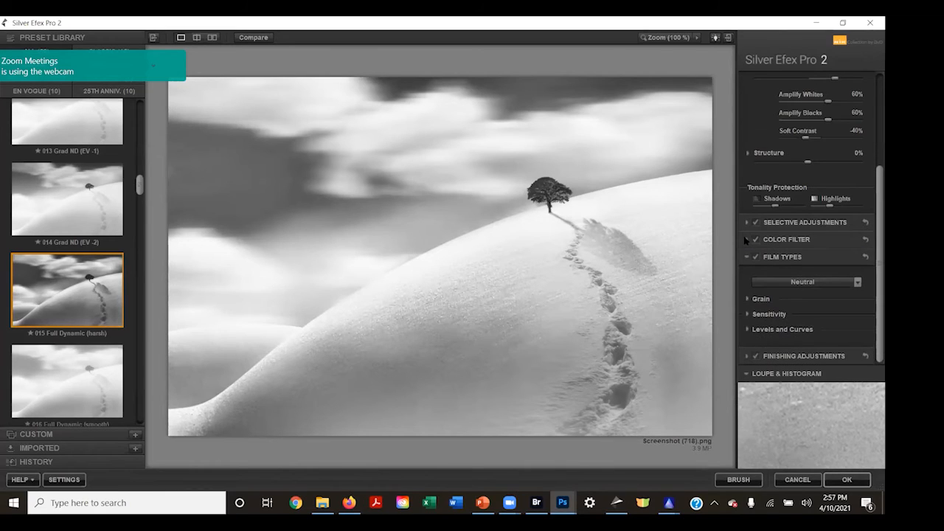
Step: Place a control point beside the lone tree, try its size, brightness, contrast and structure sliders, and delete the point
left_click(747, 223)
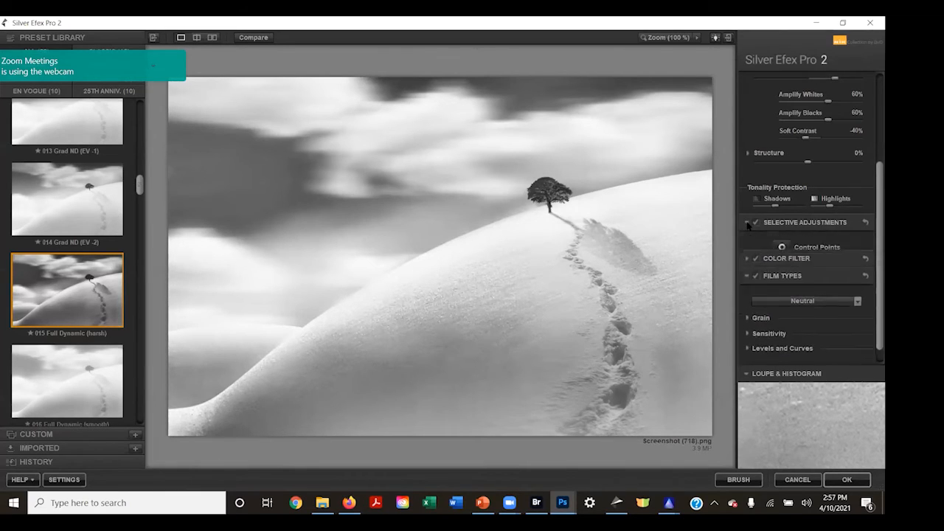
left_click(782, 248)
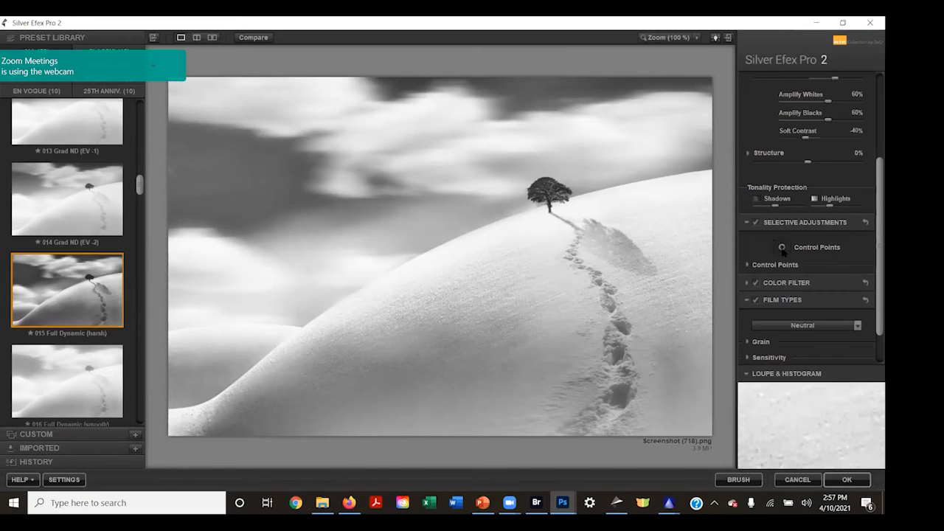
left_click(529, 207)
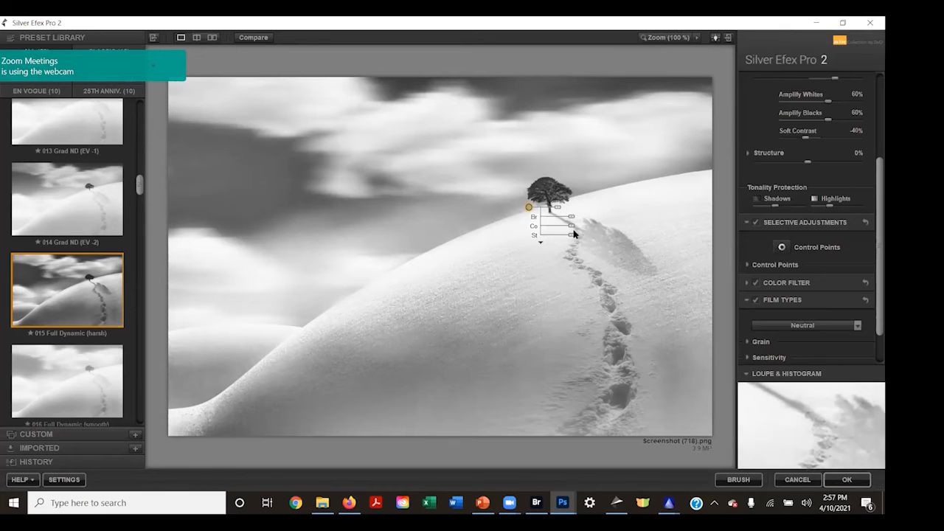
left_click_drag(557, 210, 574, 235)
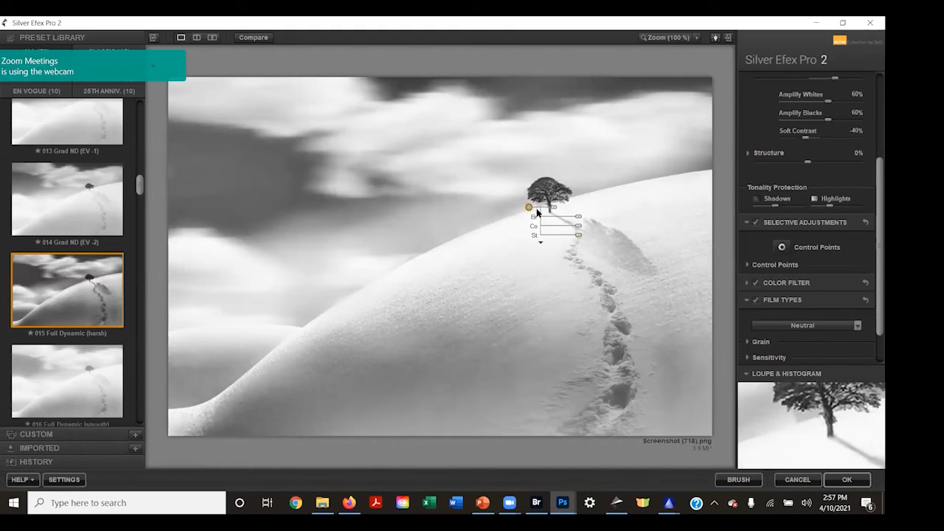
key("Delete")
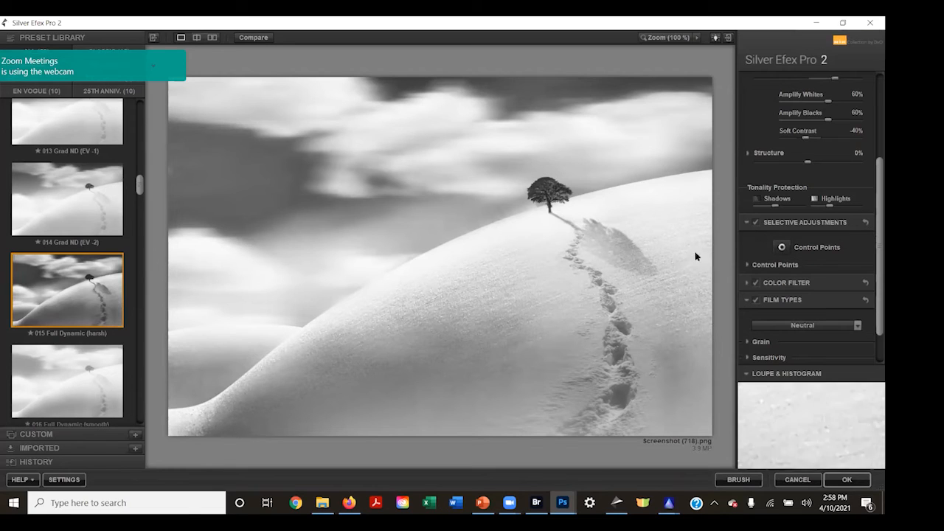
left_click(747, 223)
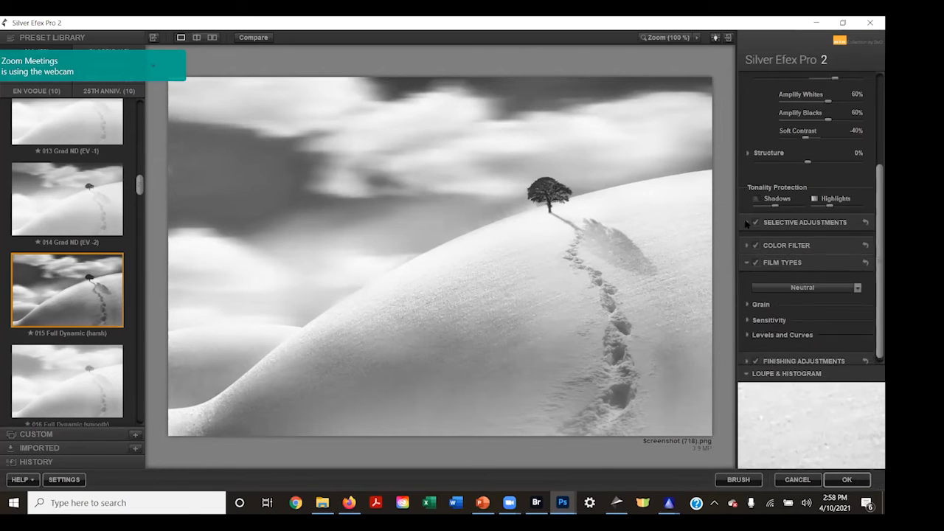
Step: Review the global adjustments and apply the preset 016 Full Dynamic (smooth) to the snow scene
scroll(762, 173, "up", 5)
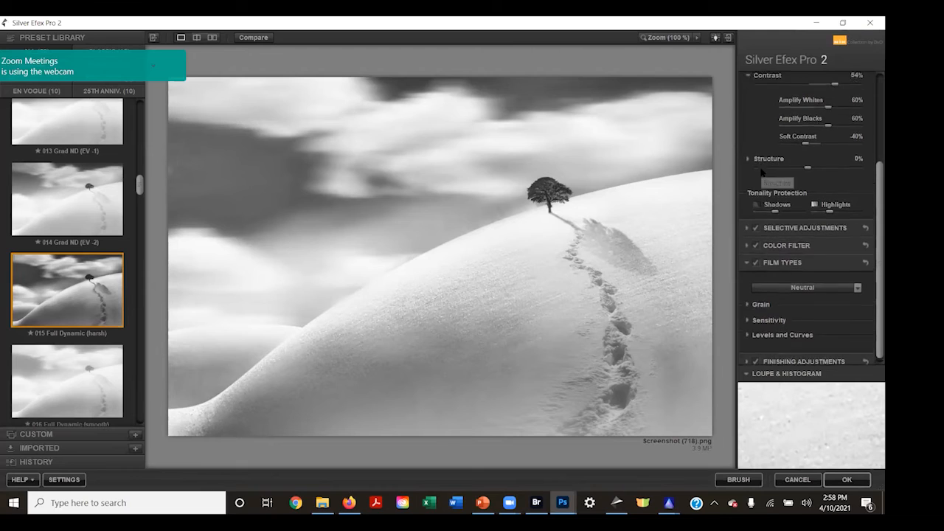
scroll(754, 186, "up", 2)
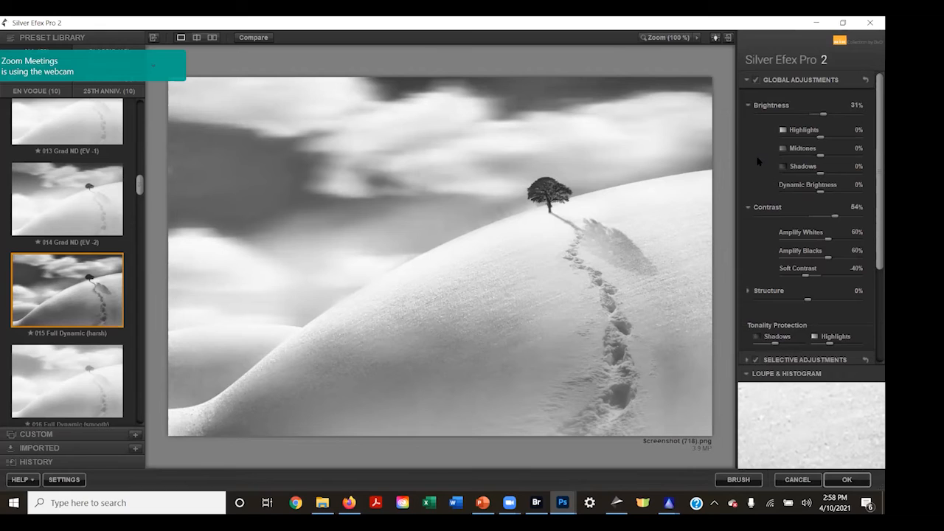
scroll(760, 157, "down", 6)
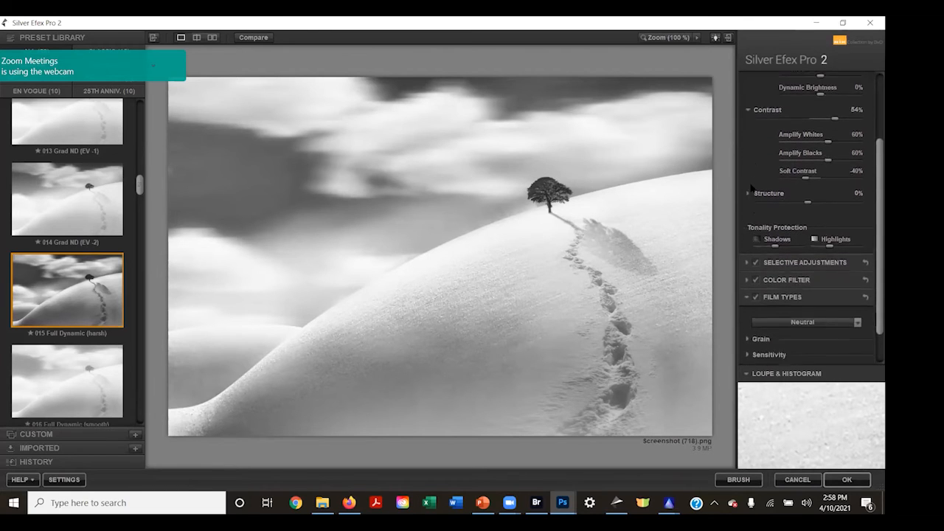
left_click(32, 406)
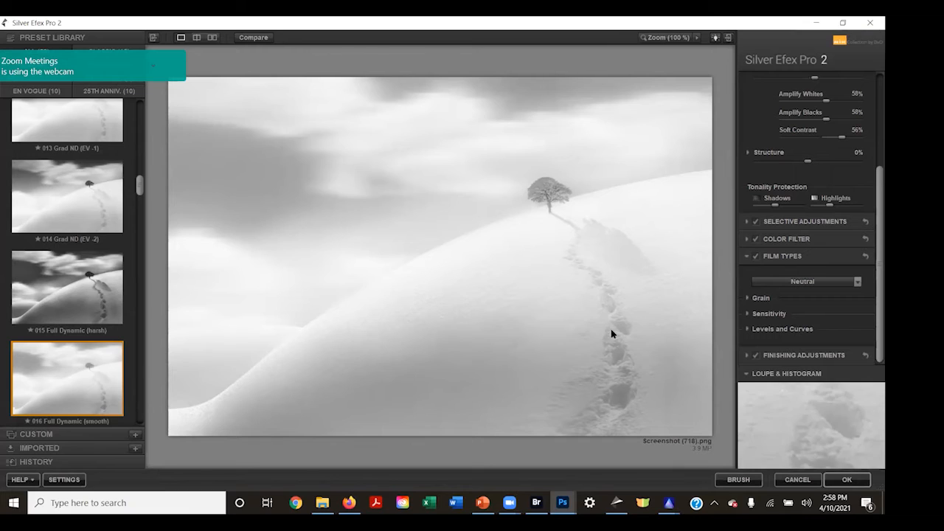
Step: Open the selective adjustments and place a control point on the lone tree's crown
left_click(747, 222)
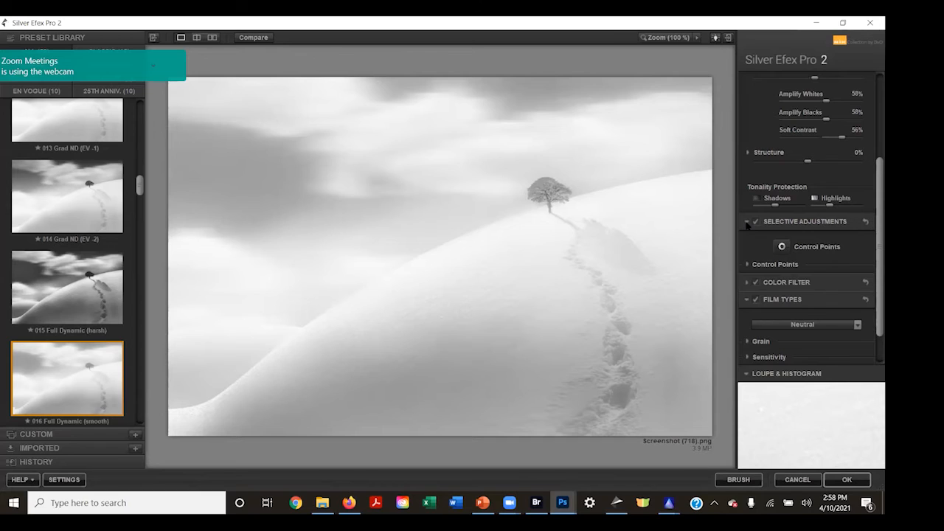
left_click(748, 222)
left_click(747, 222)
left_click(782, 247)
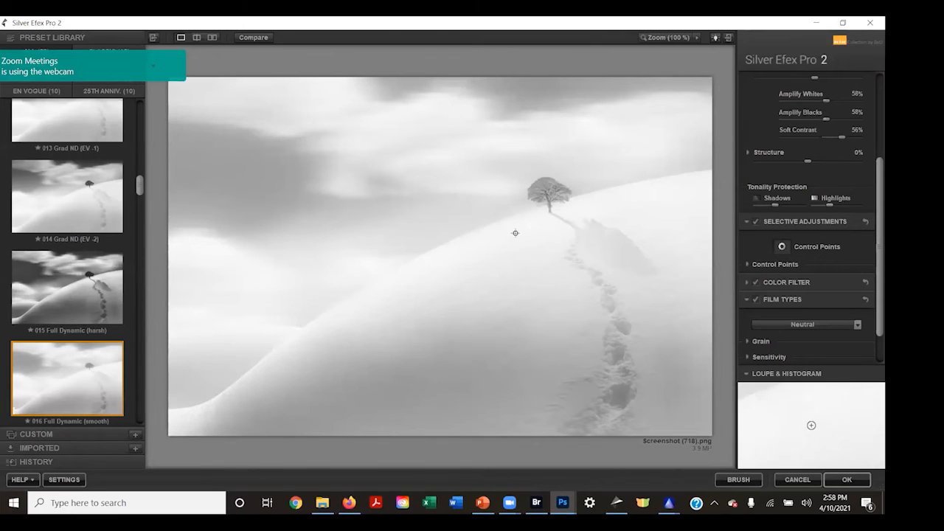
left_click(549, 191)
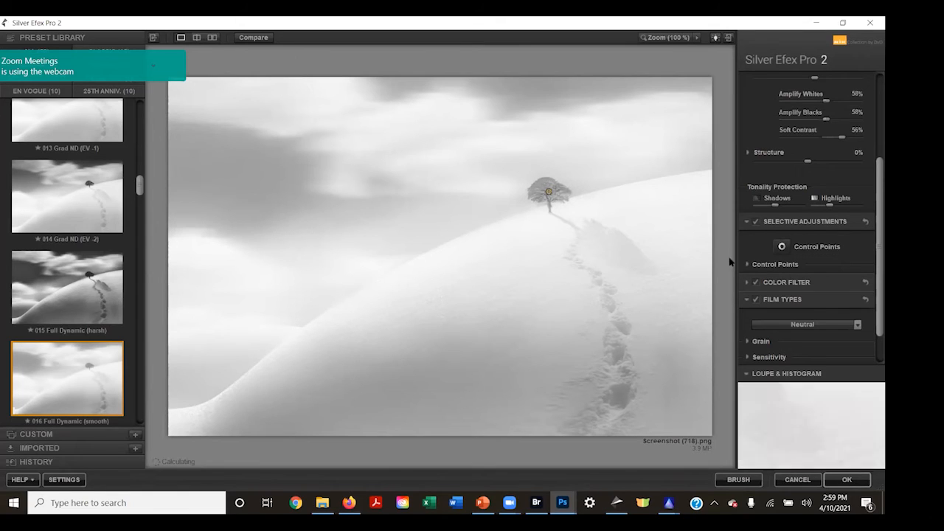
Step: Add a second control point on the snow slope's ridge and move it down to the middle of the hill
left_click(782, 247)
left_click(415, 267)
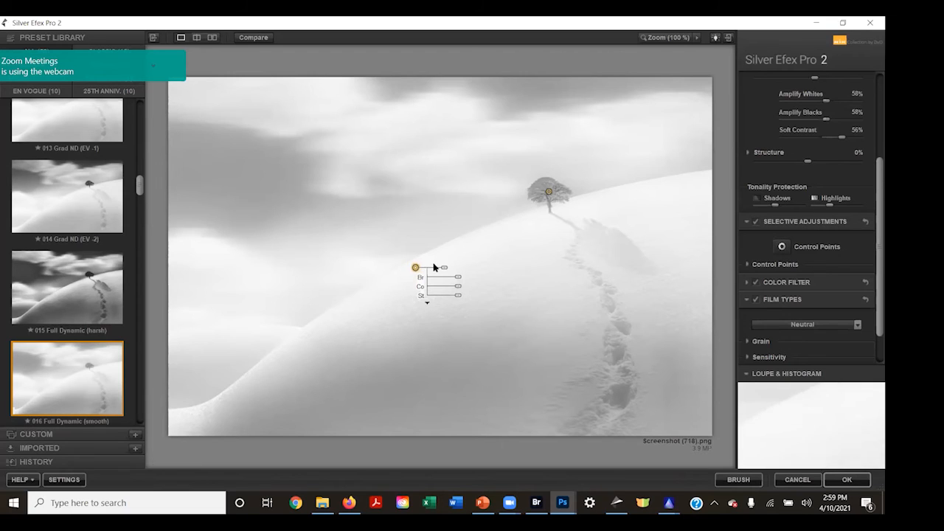
left_click(485, 249)
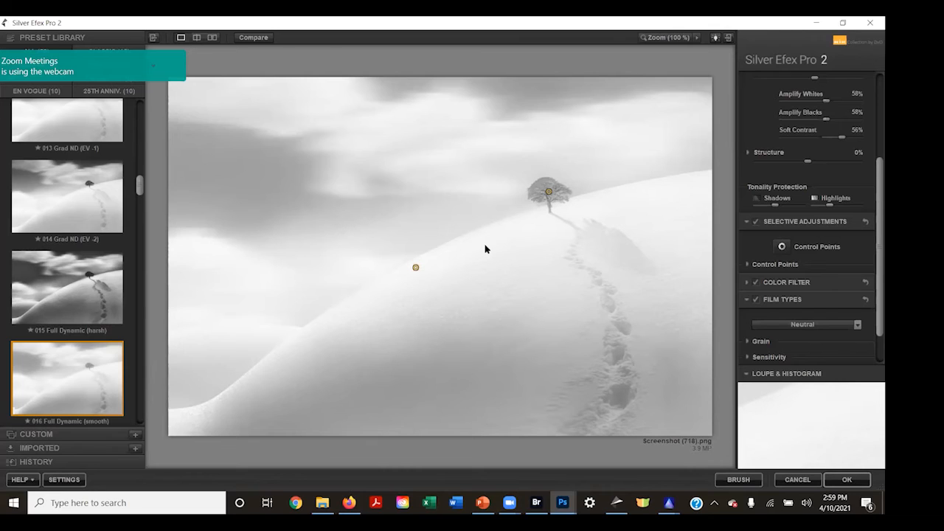
left_click(415, 268)
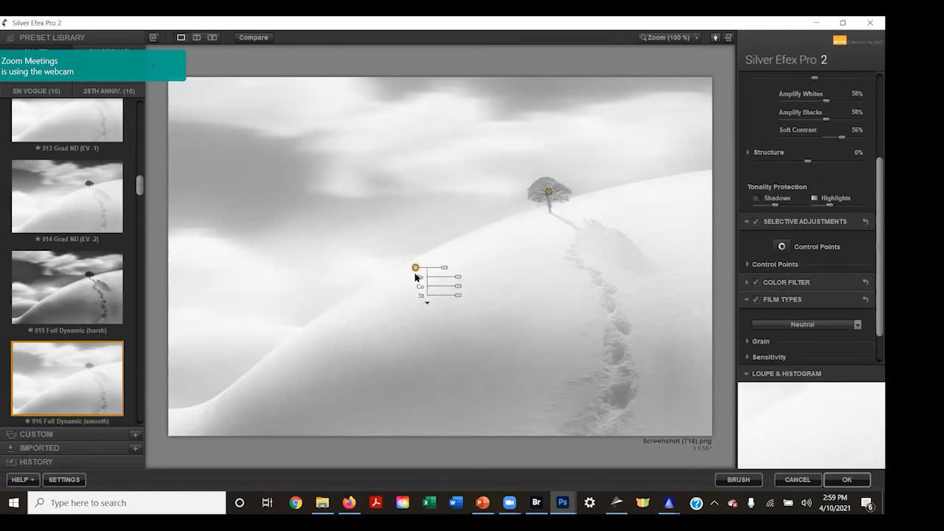
left_click_drag(416, 268, 460, 325)
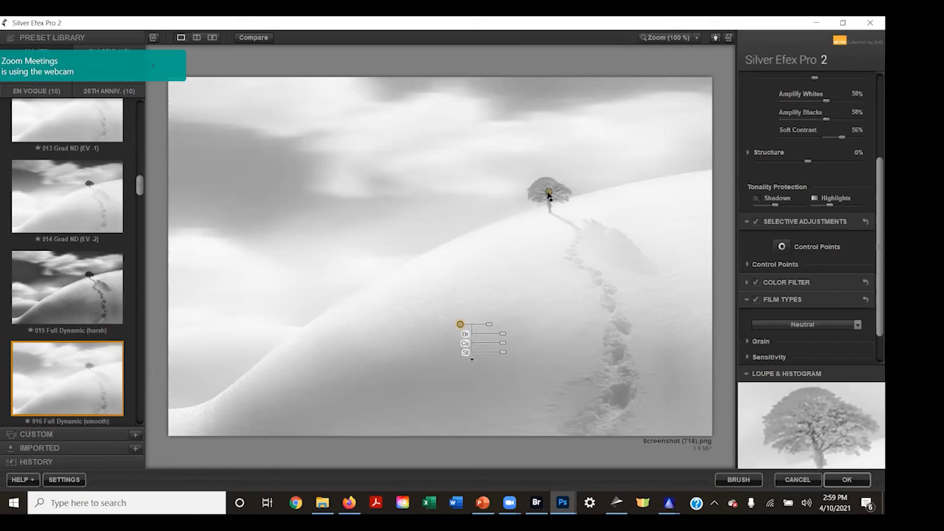
Step: Slightly raise the structure and fine structure of the control point on the tree
left_click(549, 192)
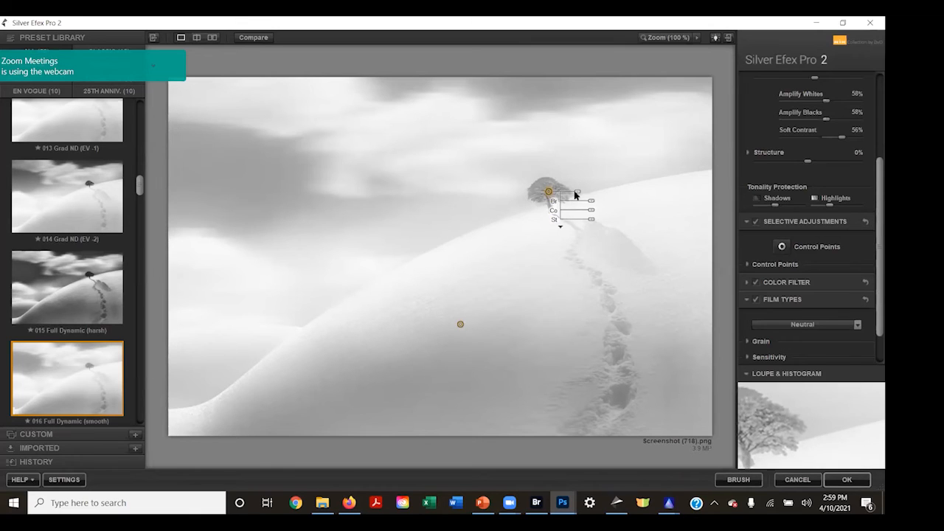
left_click_drag(576, 194, 607, 219)
left_click(559, 226)
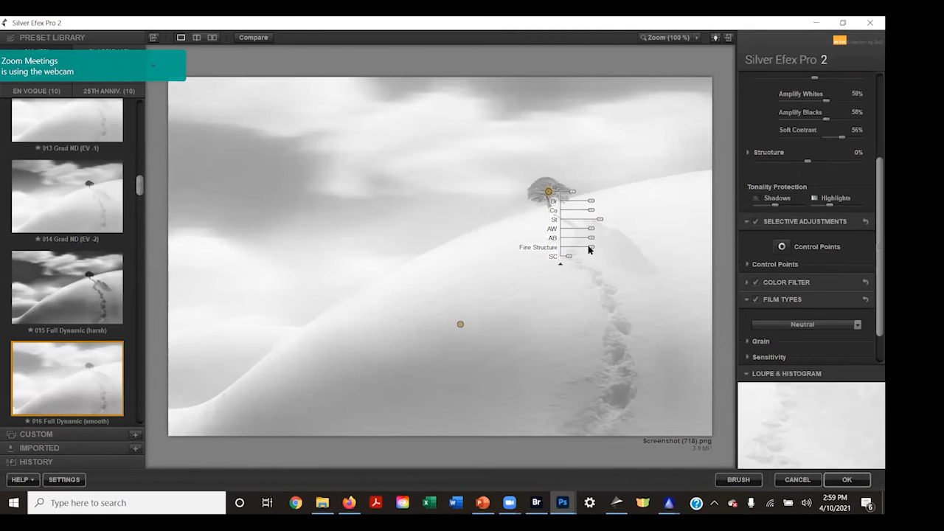
left_click_drag(596, 249, 601, 250)
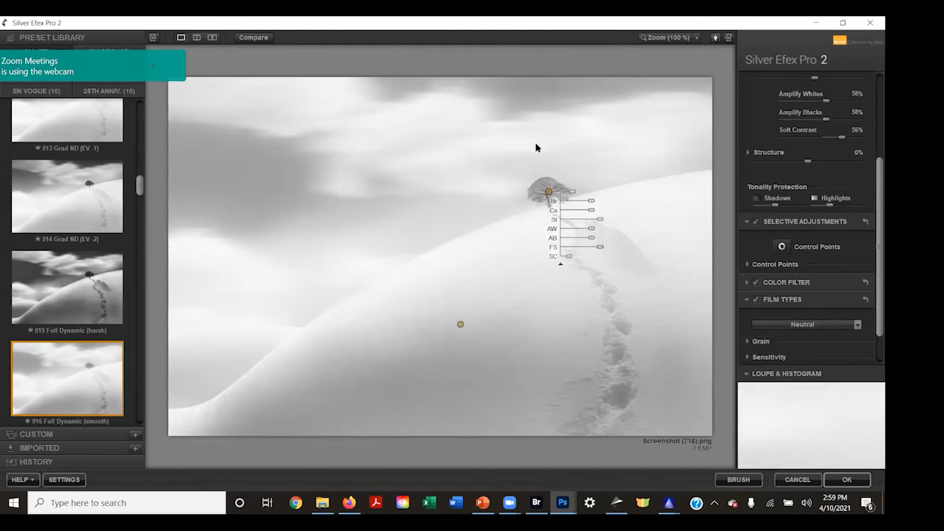
Step: Try the size slider of the hillside control point, delete that point and collapse the selective adjustments
left_click(461, 325)
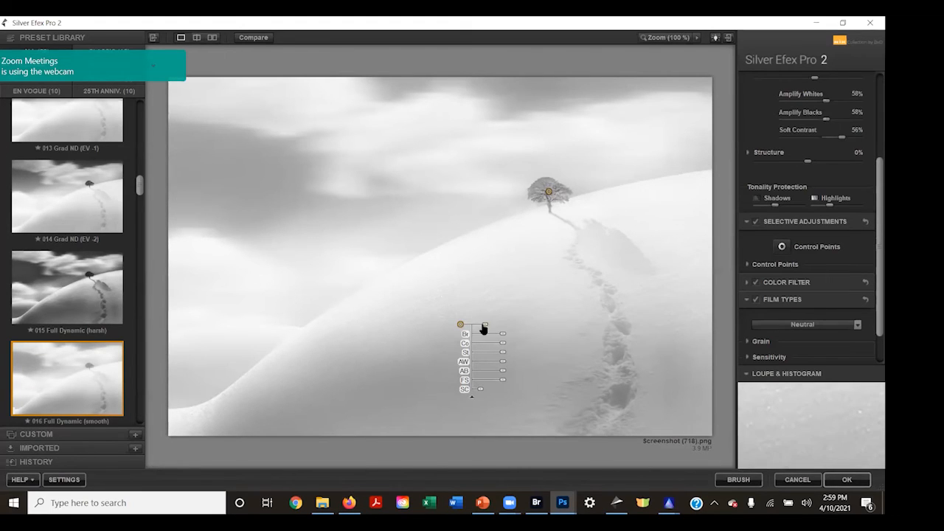
mouse_move(483, 327)
left_mouse_down()
mouse_move(497, 332)
mouse_move(487, 329)
left_mouse_up()
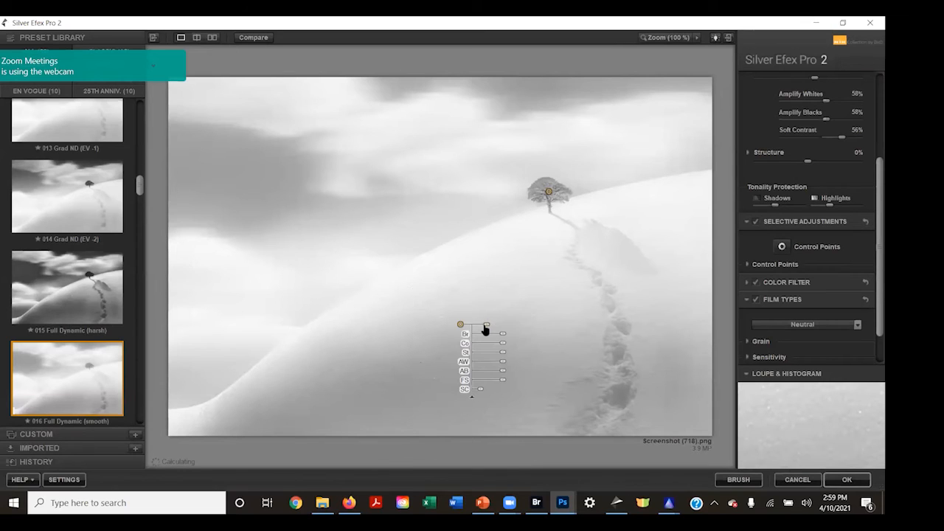
left_click(746, 223)
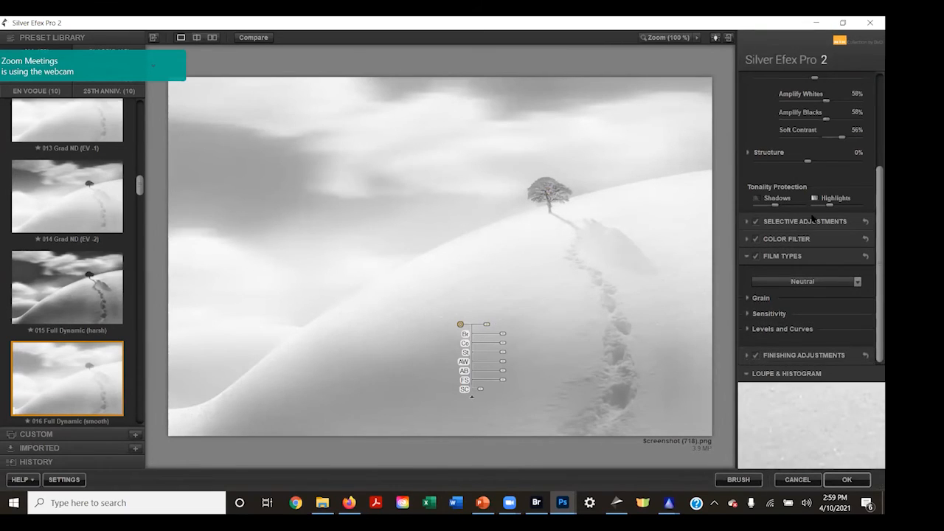
left_click(747, 222)
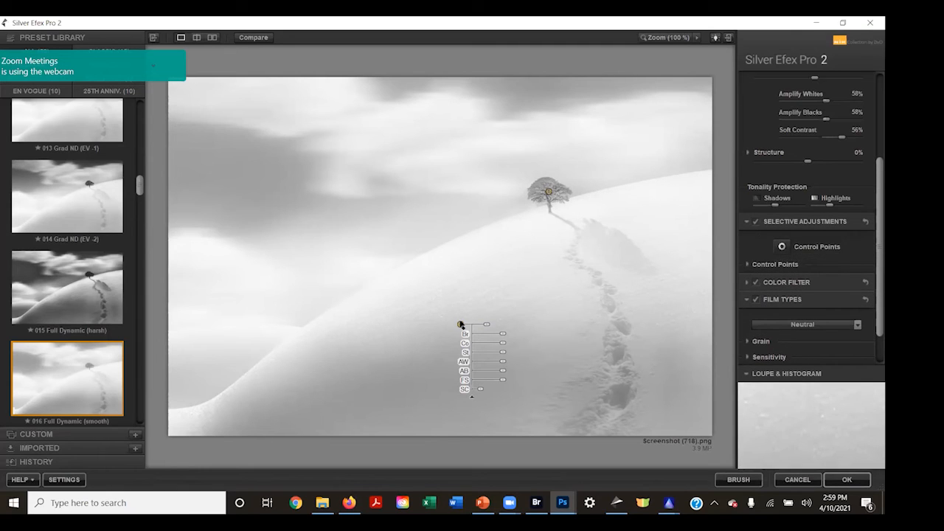
key("Delete")
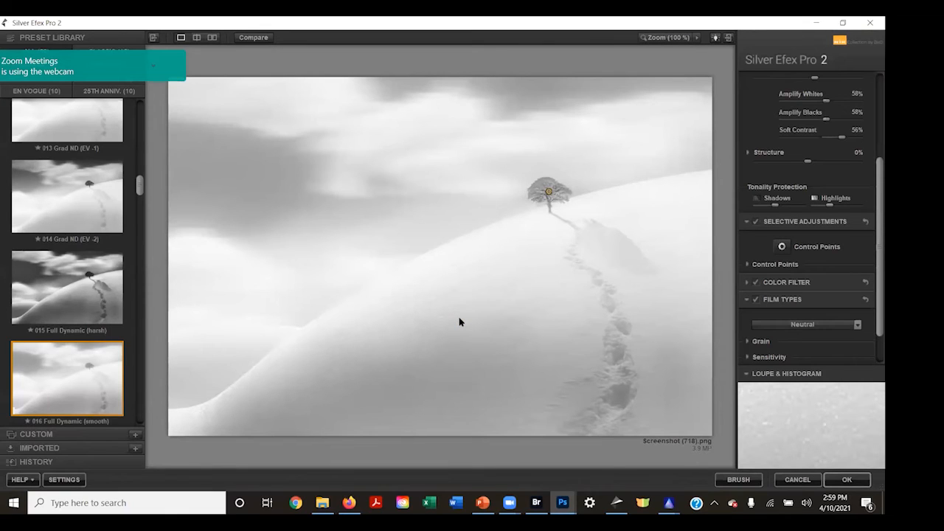
left_click(748, 222)
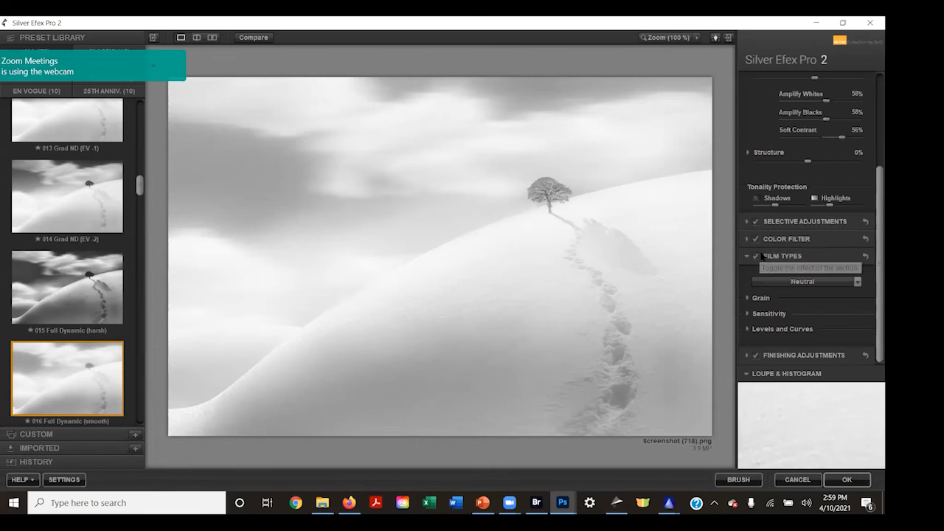
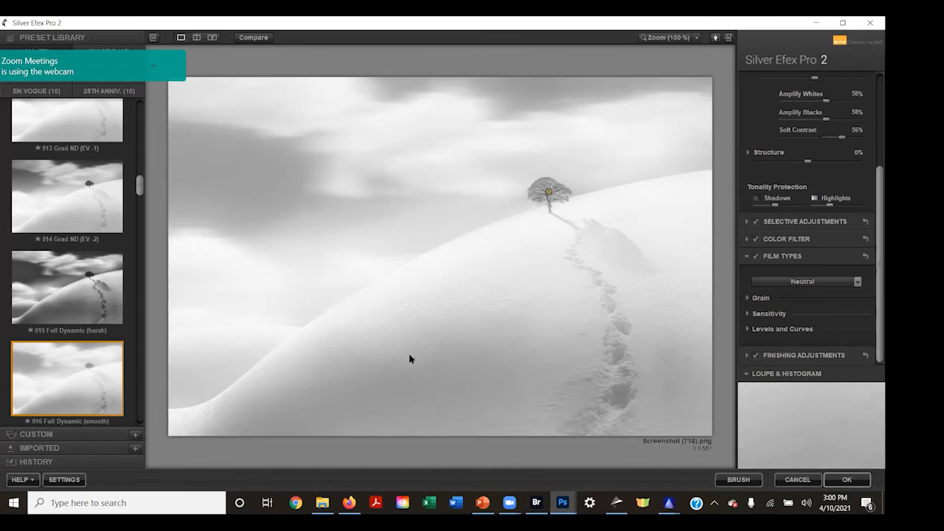
Step: Browse the presets up to 021 Triste 1 and apply the current black-and-white conversion to the photo
scroll(49, 382, "down", 4)
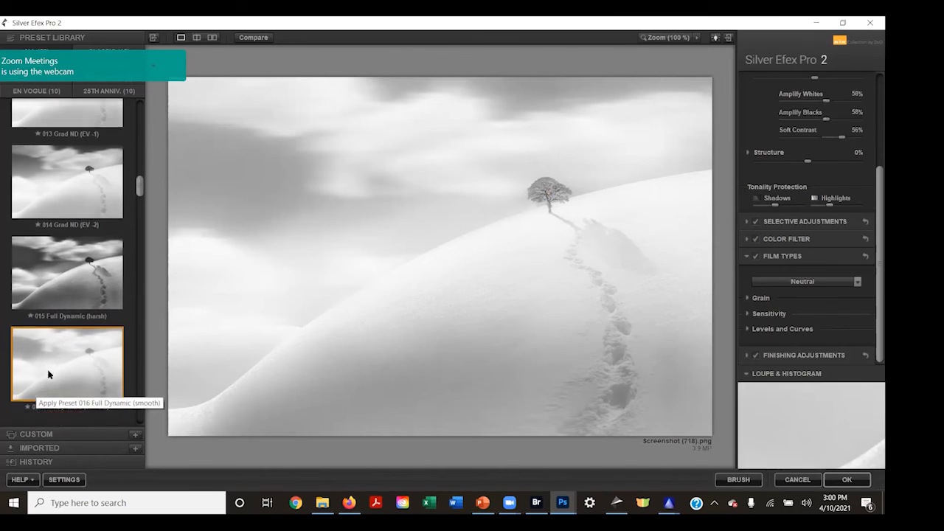
scroll(55, 354, "down", 5)
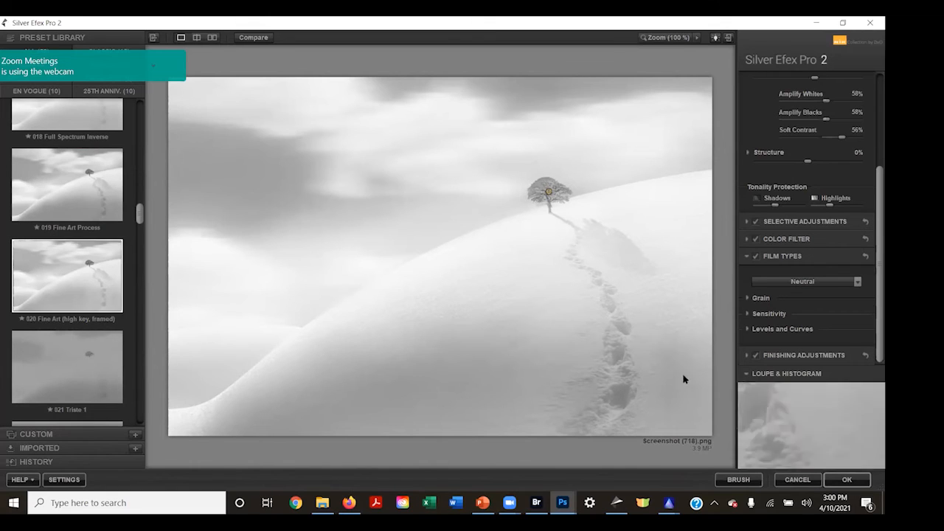
left_click(838, 486)
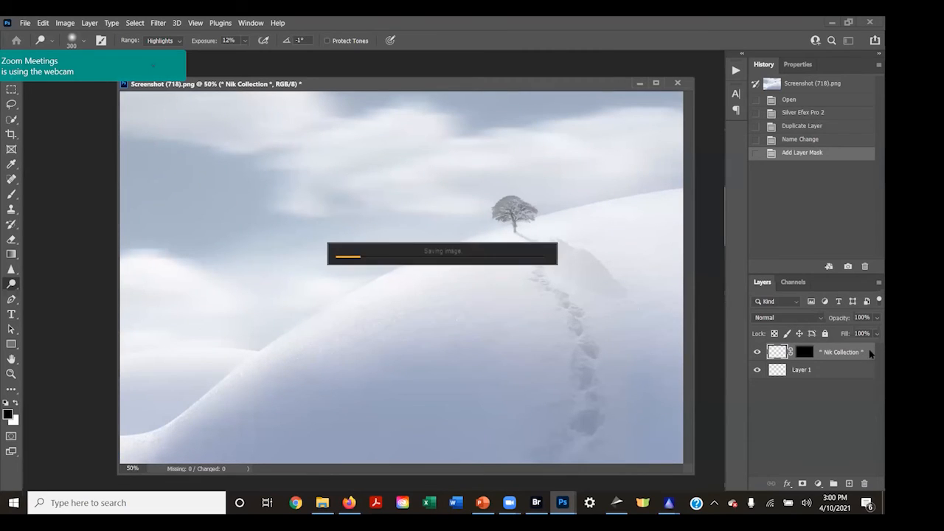
key("ctrl+z")
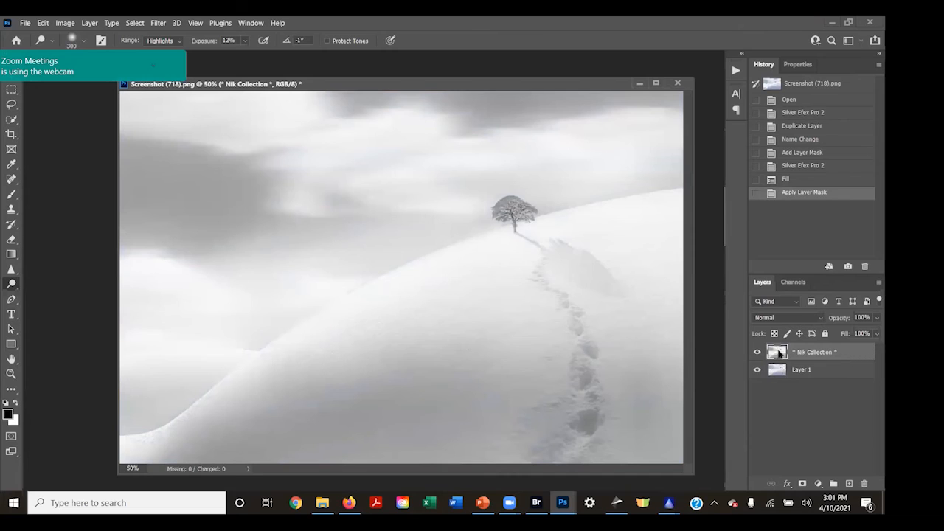
Step: Switch to the Burn tool with a brush size of 200 and the range set to Shadows
right_click(8, 285)
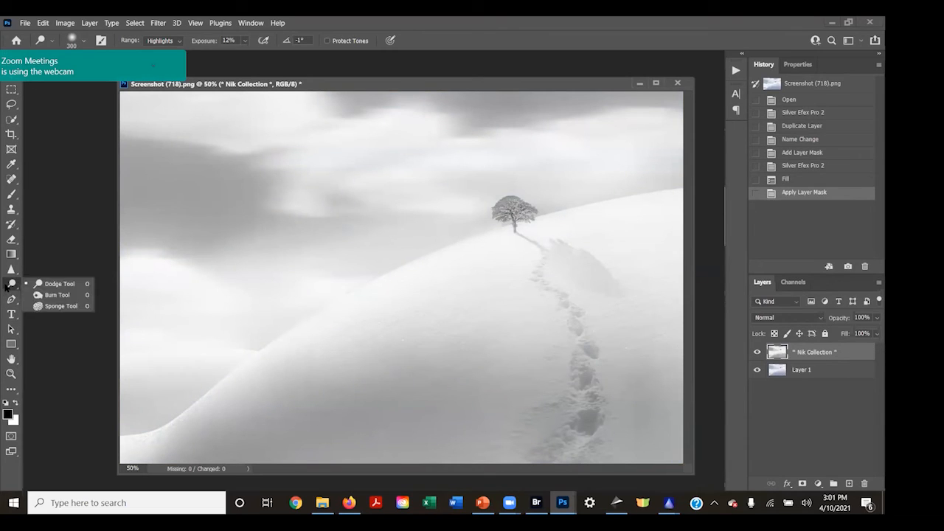
left_click(41, 296)
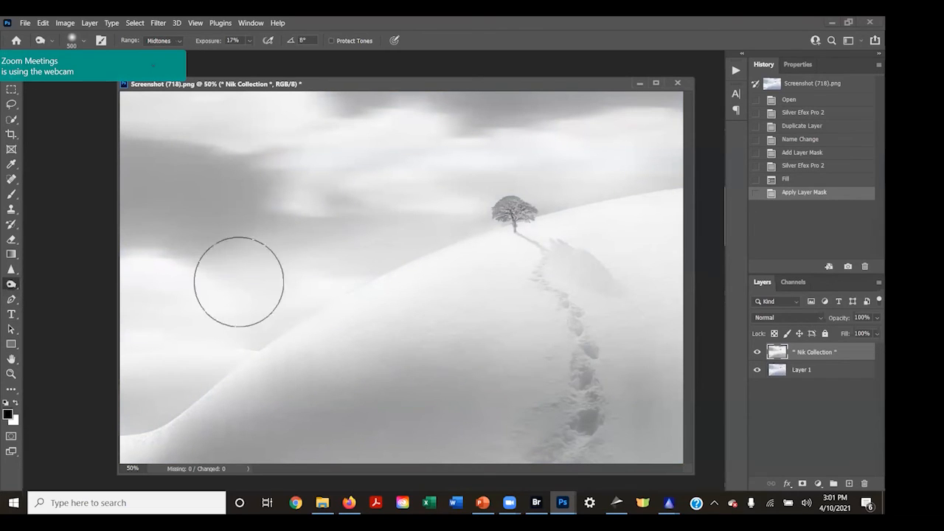
key("bracketleft")
key("bracketleft")
key("bracketleft")
key("bracketleft")
key("bracketleft")
key("bracketleft")
key("bracketleft")
key("bracketleft")
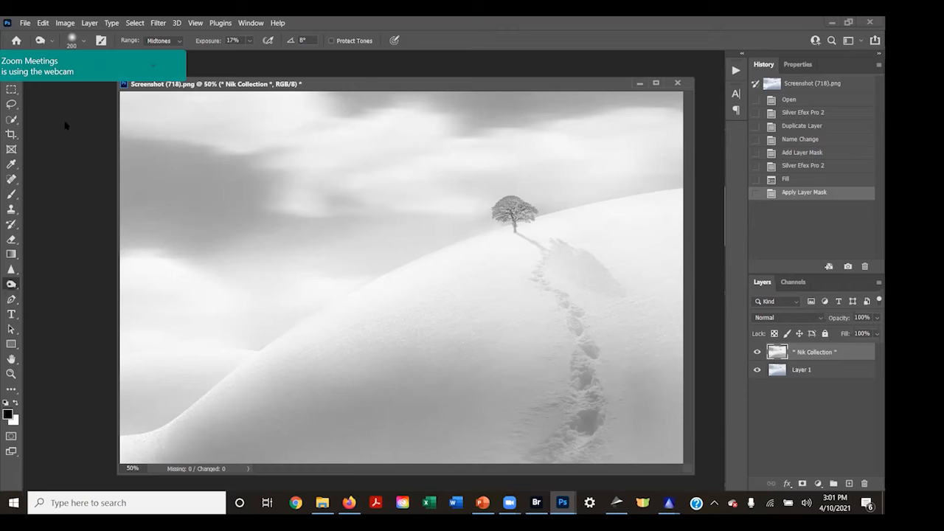
left_click(161, 43)
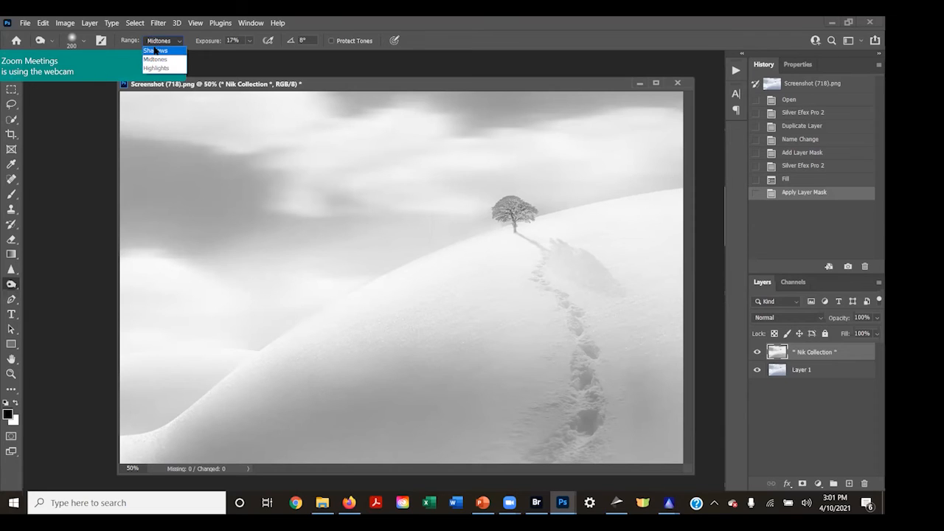
left_click(155, 51)
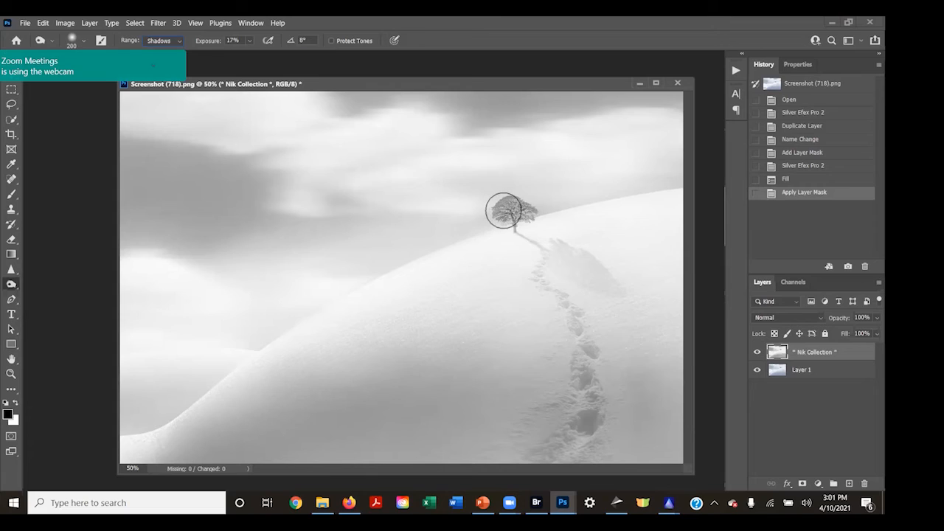
Step: Reduce the Burn brush to 100 and darken the lone tree's crown
key("bracketleft")
key("bracketleft")
left_click_drag(504, 213, 508, 212)
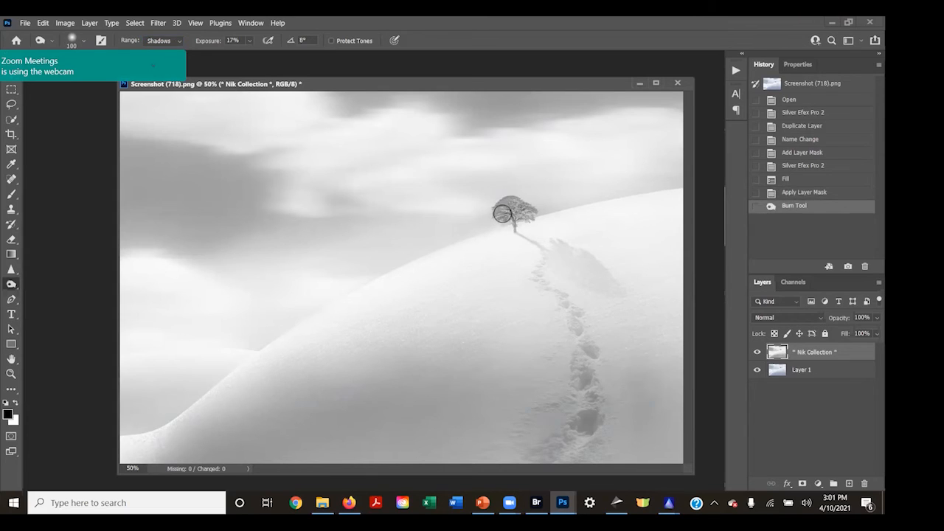
key("bracketleft")
key("bracketleft")
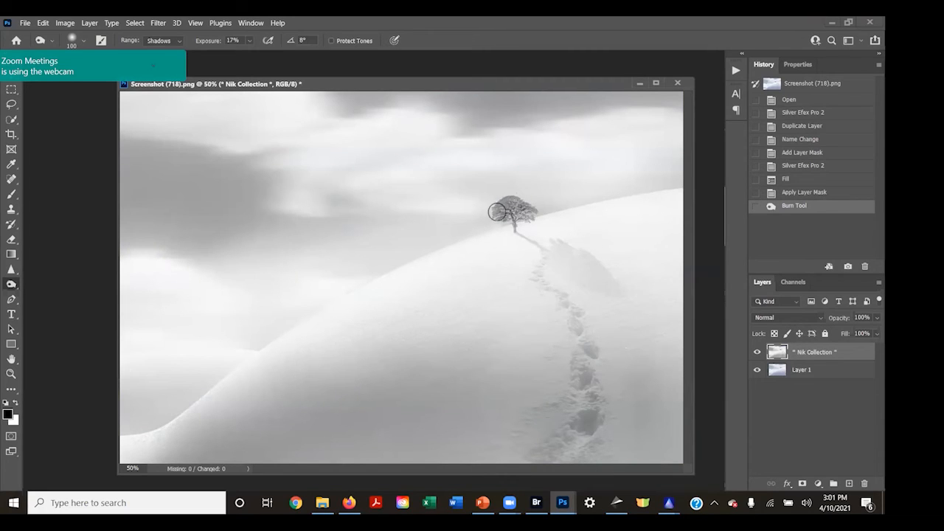
left_click_drag(514, 206, 515, 208)
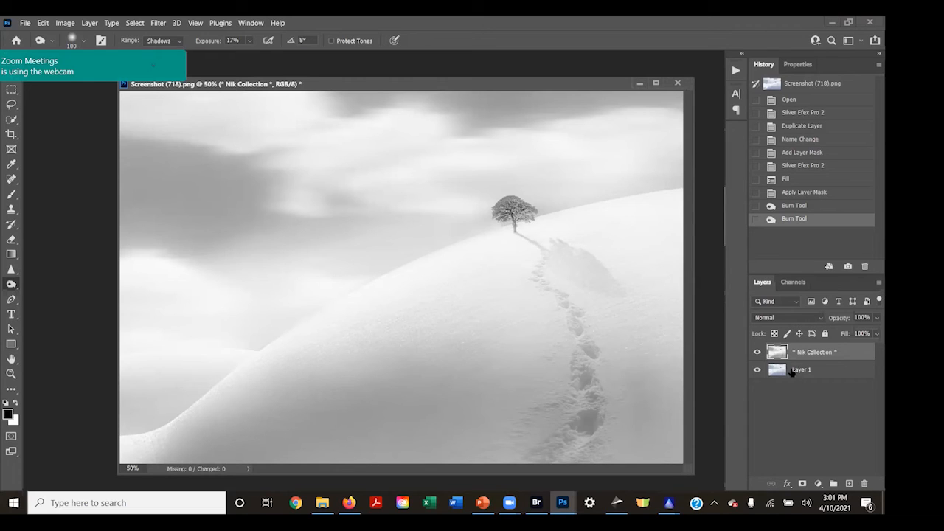
Step: Close the snow scene without saving its changes and switch to Bridge
left_click(677, 83)
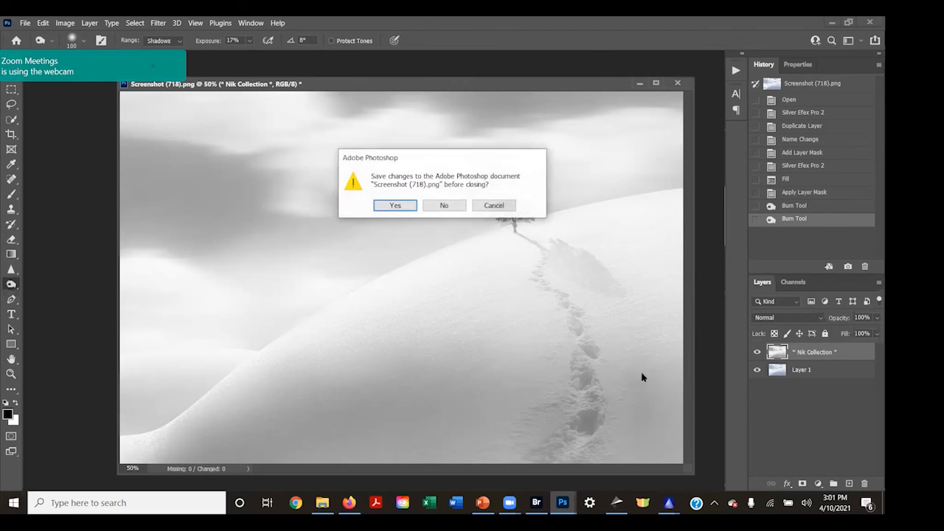
left_click(438, 207)
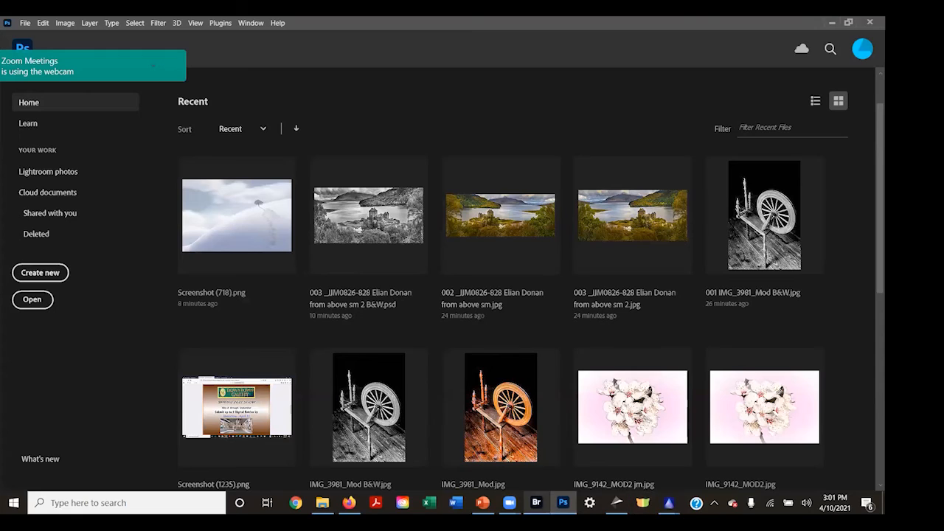
left_click(536, 502)
Step: Browse the Class 37 images and preview Screenshot (286).png and Screenshot (491).png
scroll(787, 325, "down", 3)
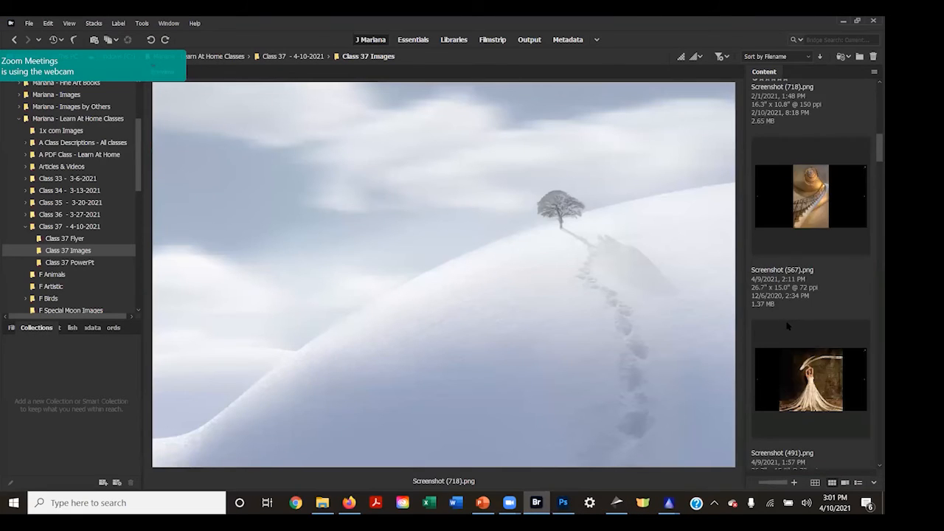
scroll(788, 325, "down", 3)
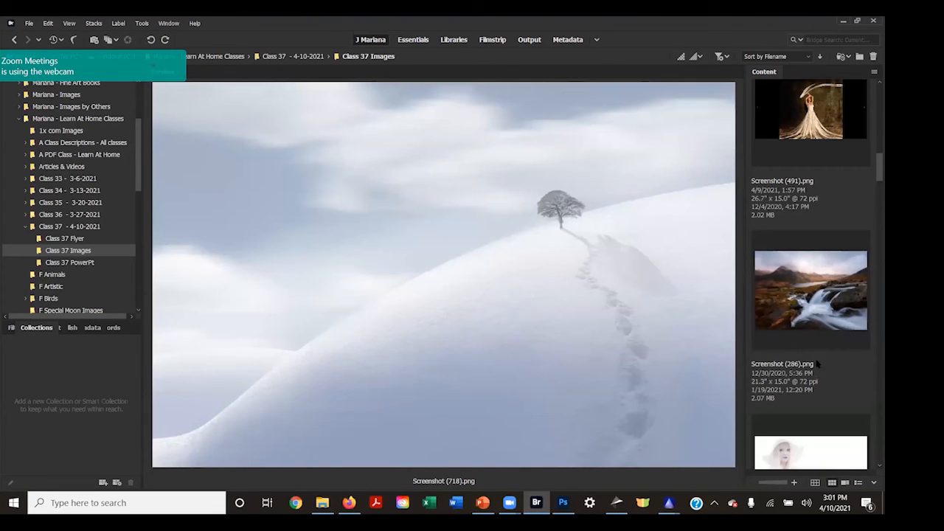
scroll(818, 361, "down", 3)
scroll(782, 217, "up", 3)
left_click(808, 301)
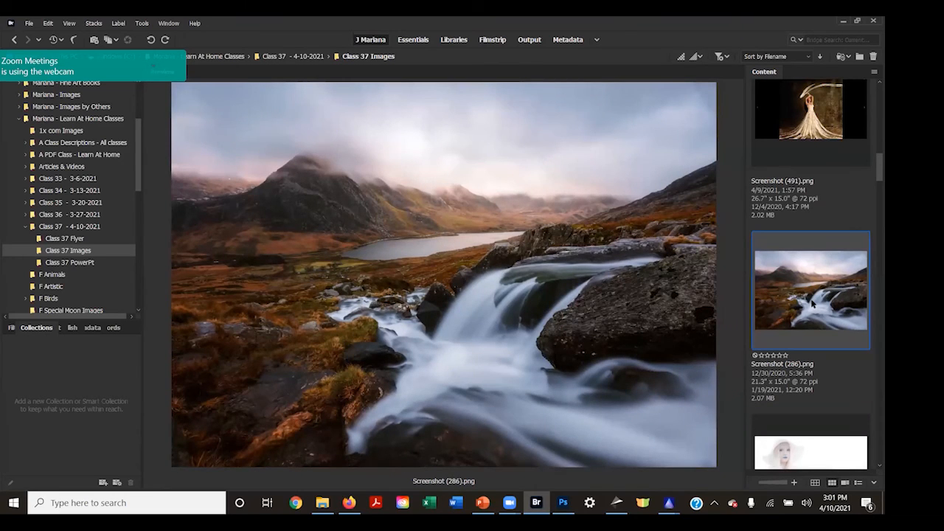
left_click(820, 133)
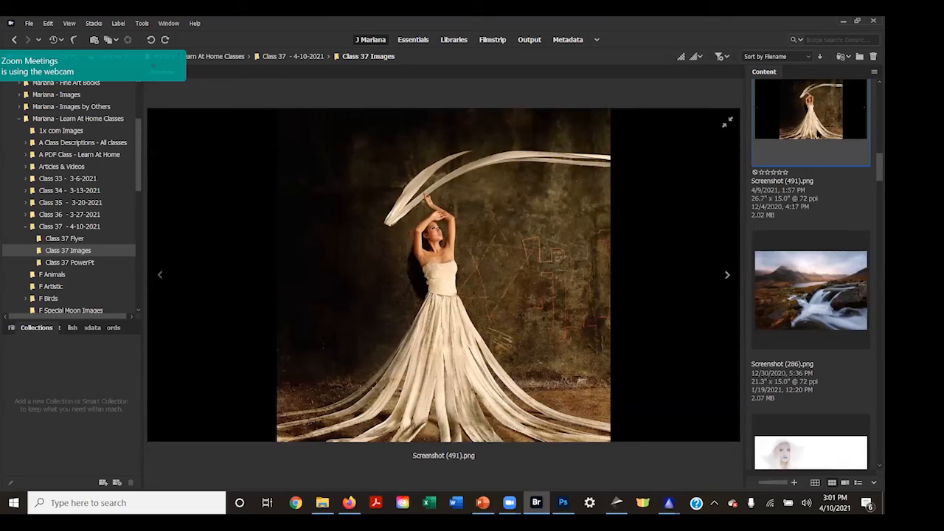
Step: Open Screenshot (491).png in Photoshop and crop away the black borders on both sides of the picture
double_click(818, 133)
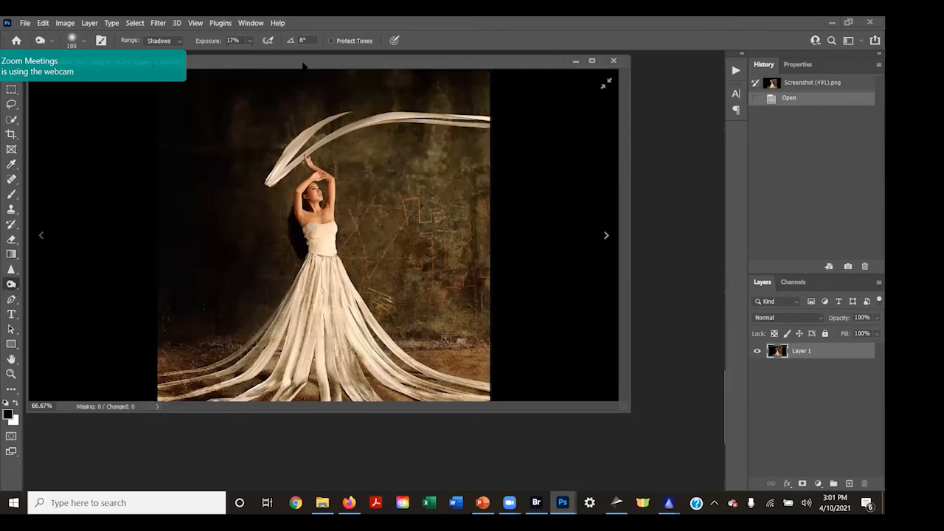
left_click_drag(303, 66, 379, 111)
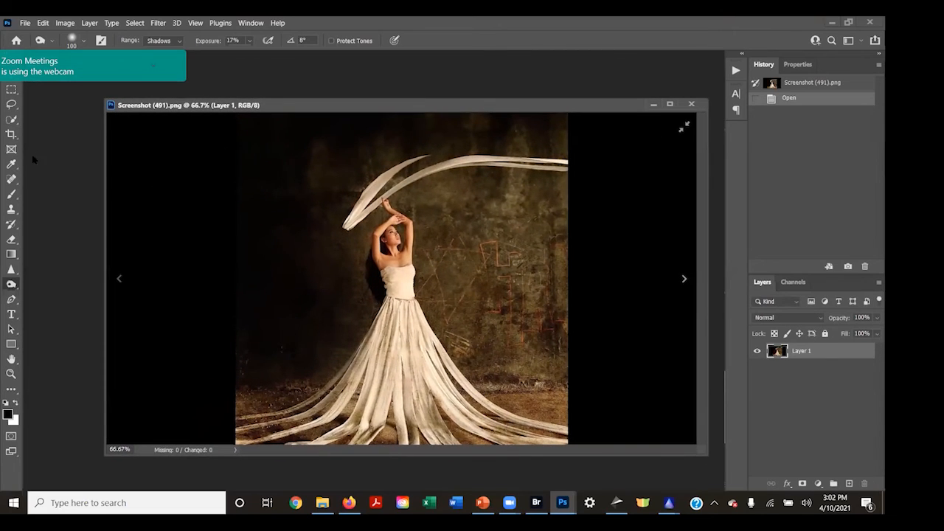
left_click(13, 134)
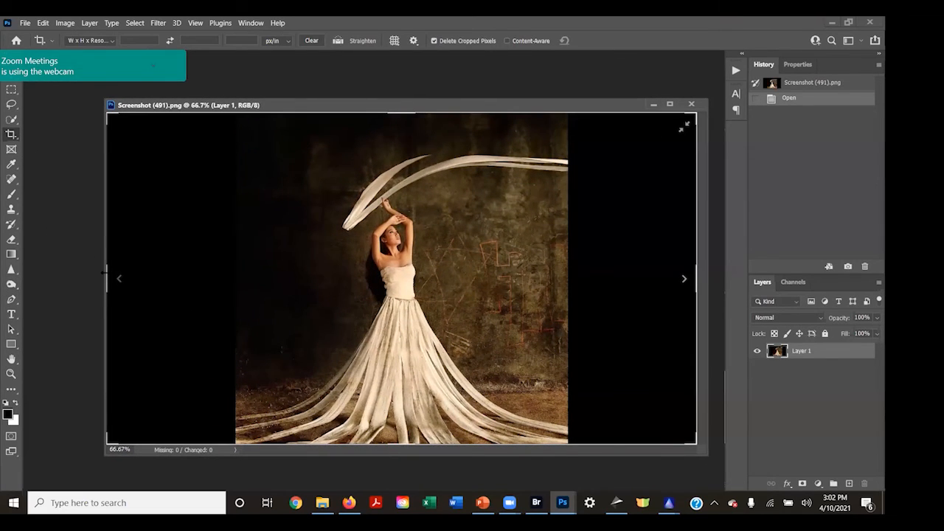
left_click_drag(104, 273, 182, 278)
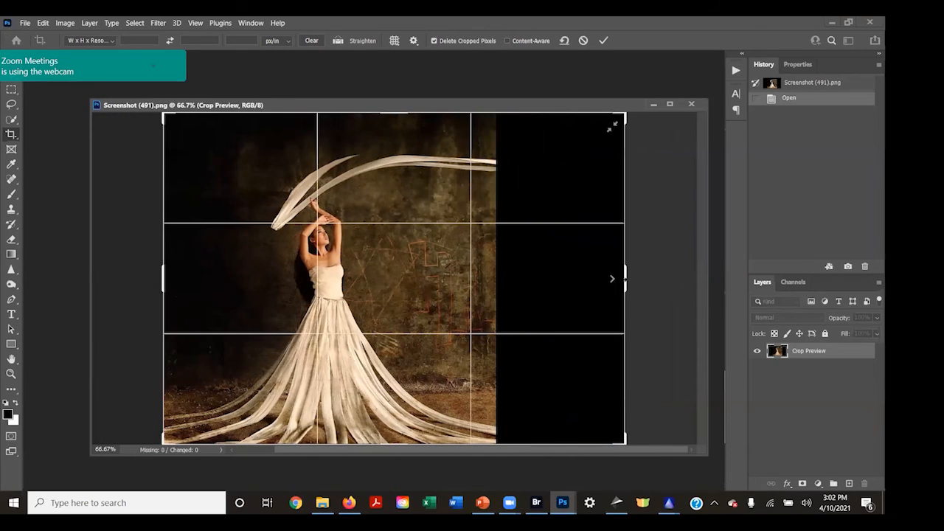
left_click_drag(626, 278, 559, 280)
key("Return")
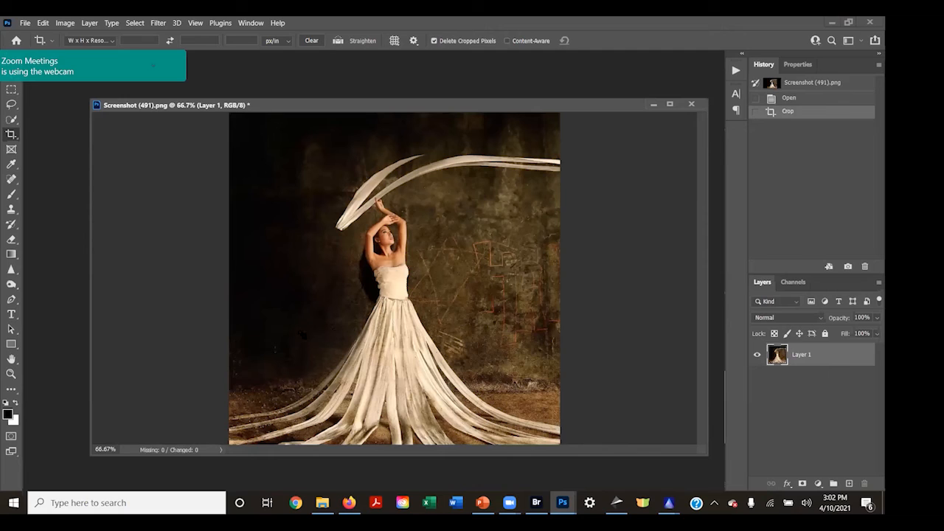
Step: Flip the canvas horizontally and compare the flipped picture with the cropped state before it
left_click(65, 23)
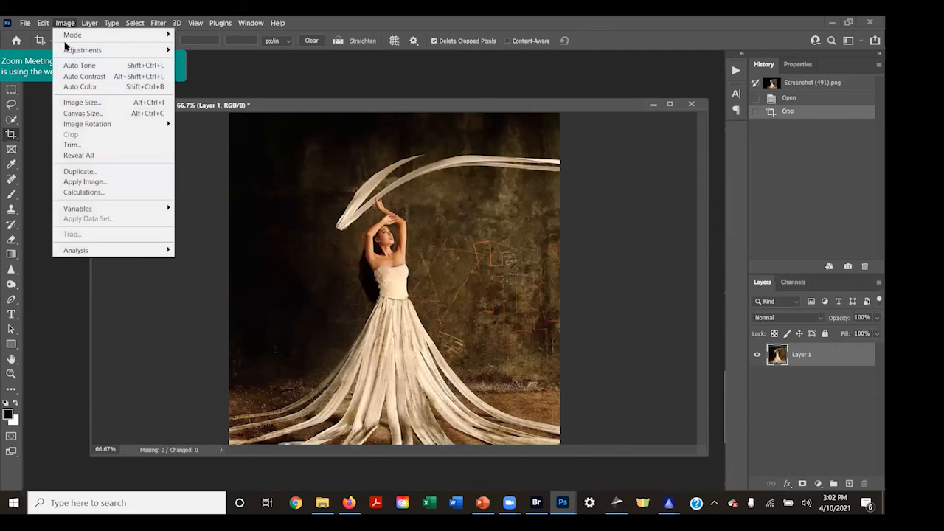
mouse_move(100, 126)
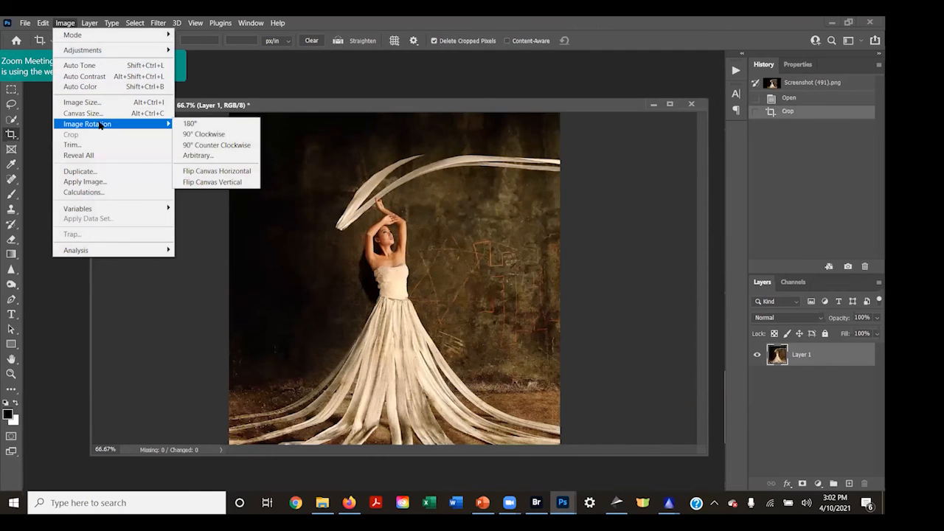
left_click(198, 173)
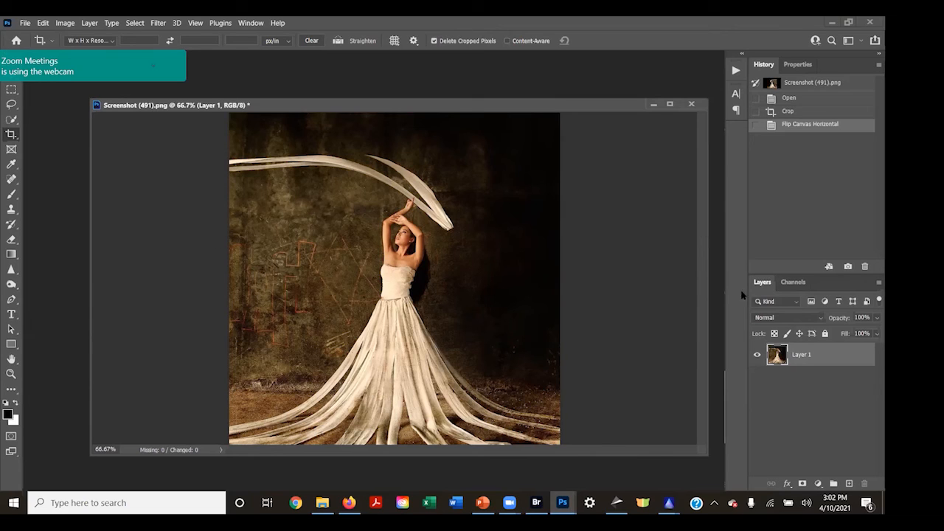
left_click(795, 112)
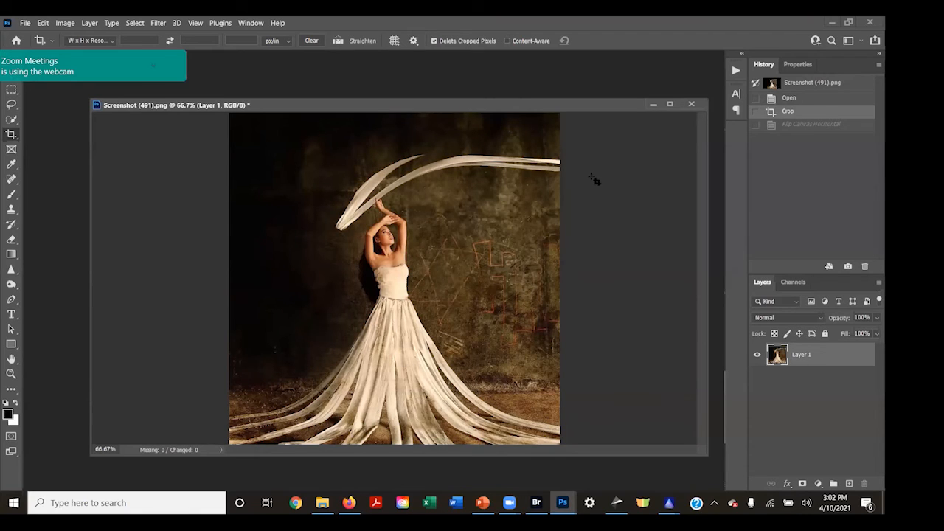
left_click(794, 126)
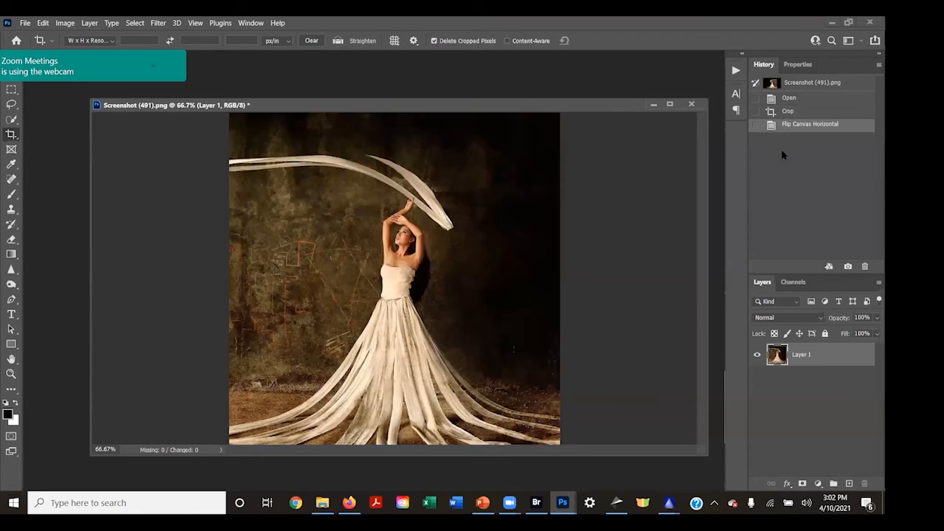
Step: Apply the Camera Raw Filter with Clarity +24 and increased Texture, and compare the picture before and after it
left_click(159, 25)
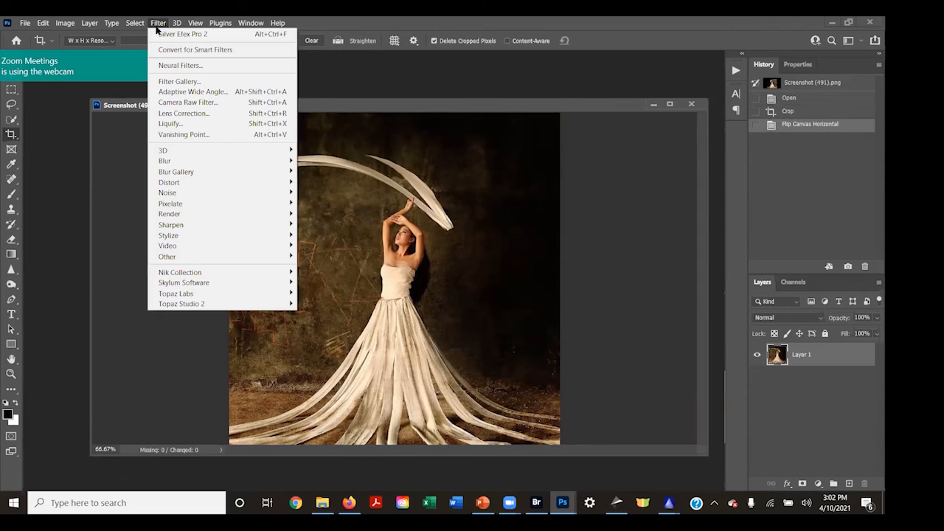
left_click(176, 105)
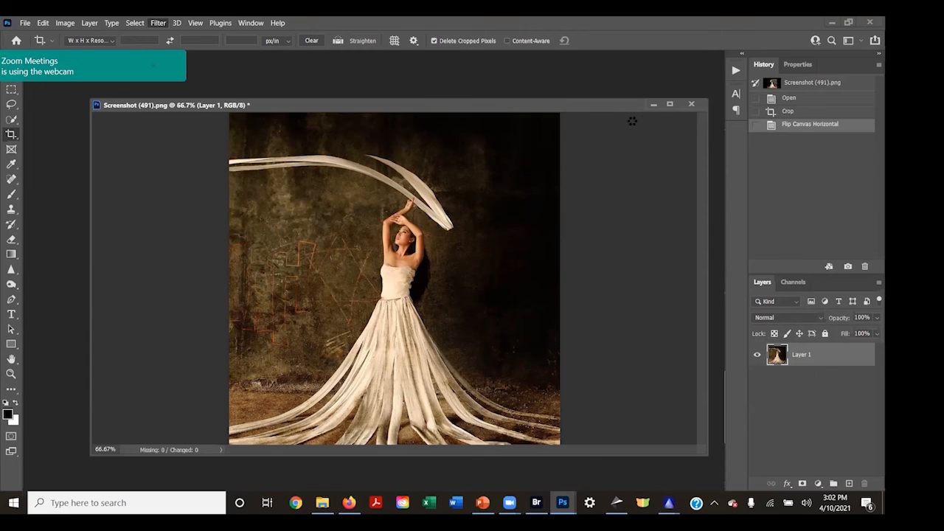
key("ctrl+shift+a")
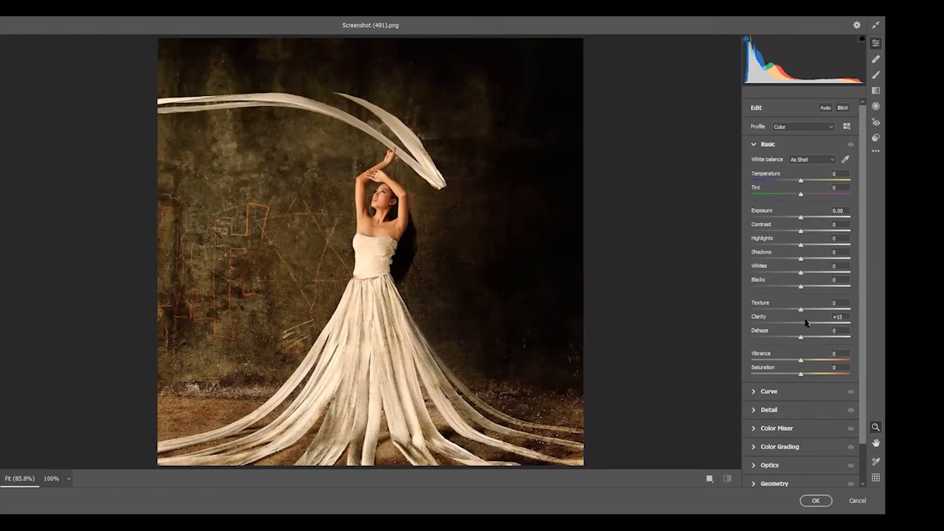
left_click_drag(810, 324, 810, 323)
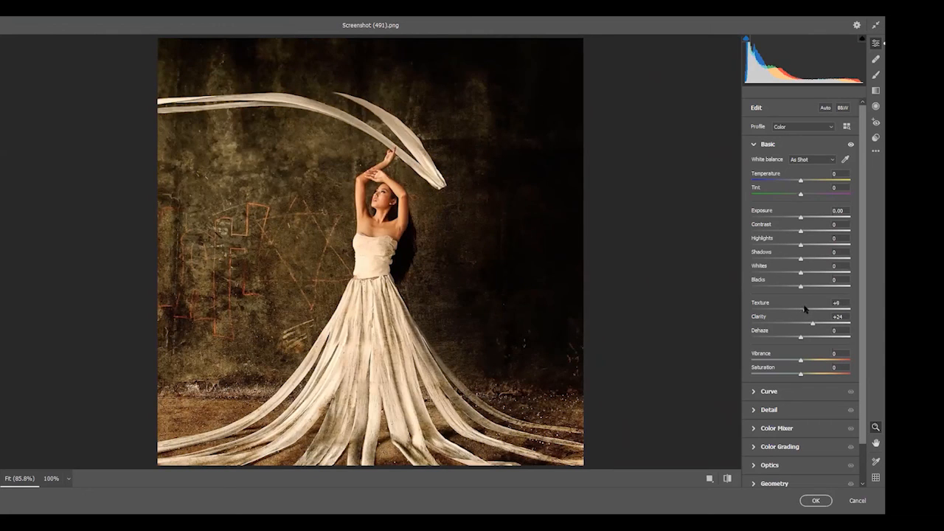
left_click_drag(805, 309, 809, 306)
left_click(816, 500)
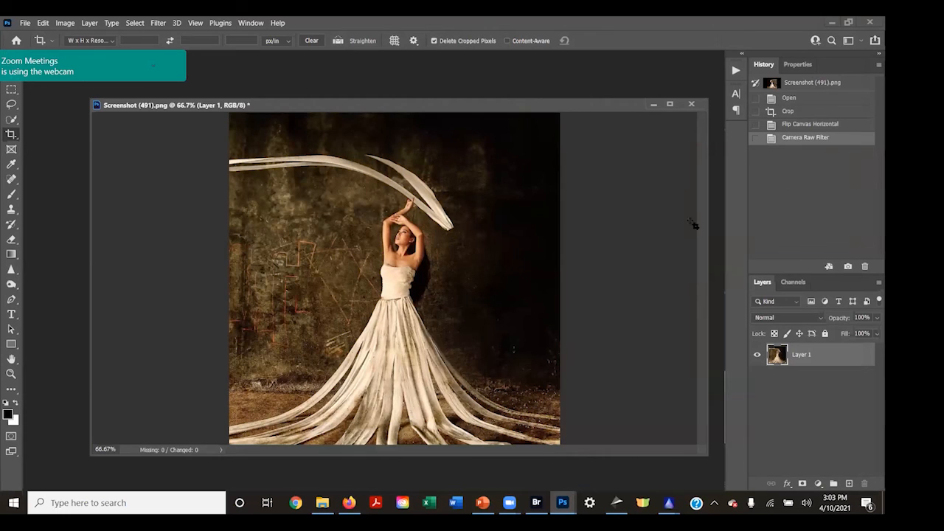
left_click(819, 124)
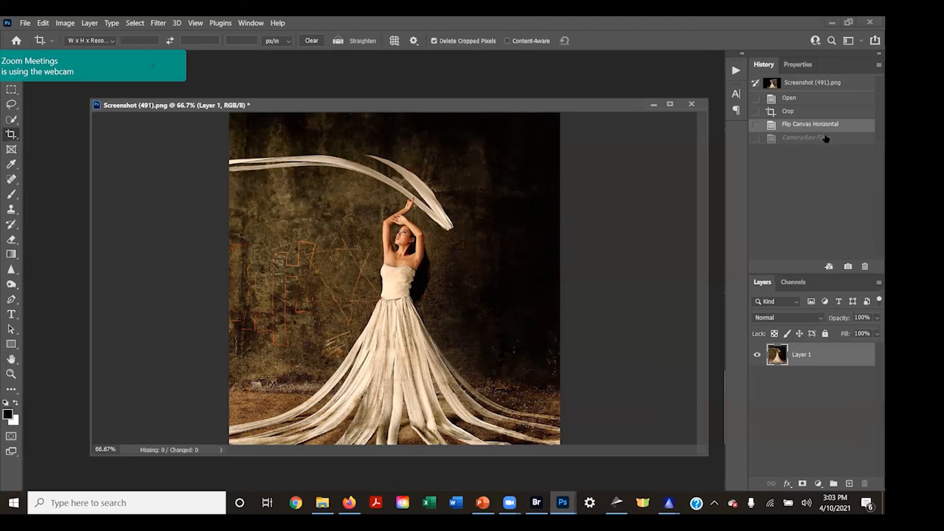
left_click(825, 138)
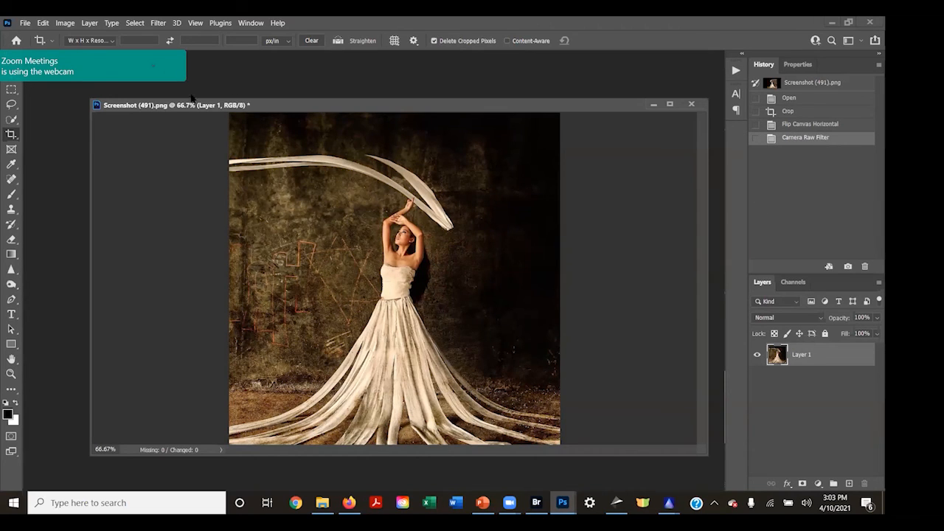
Step: Open the picture in Silver Efex Pro 2 and try the 001 Underexposed (EV -1) preset
left_click(156, 23)
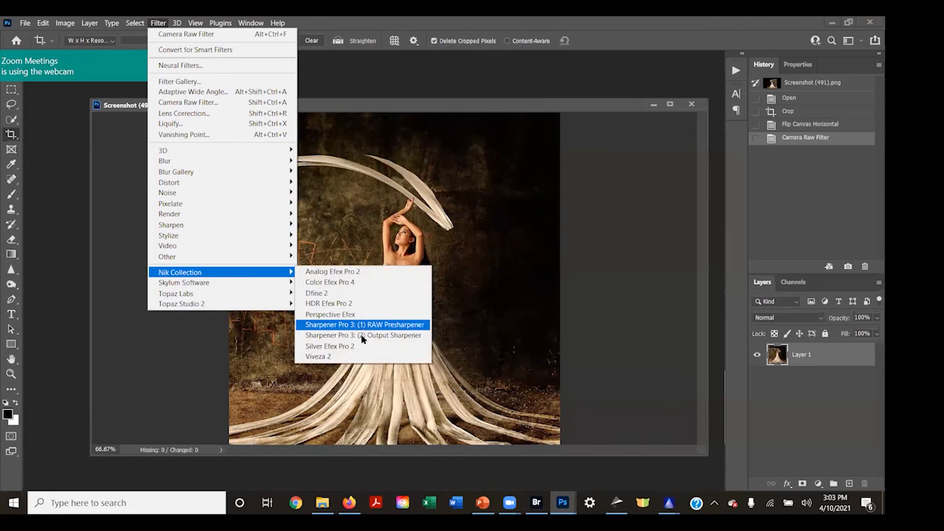
left_click(357, 351)
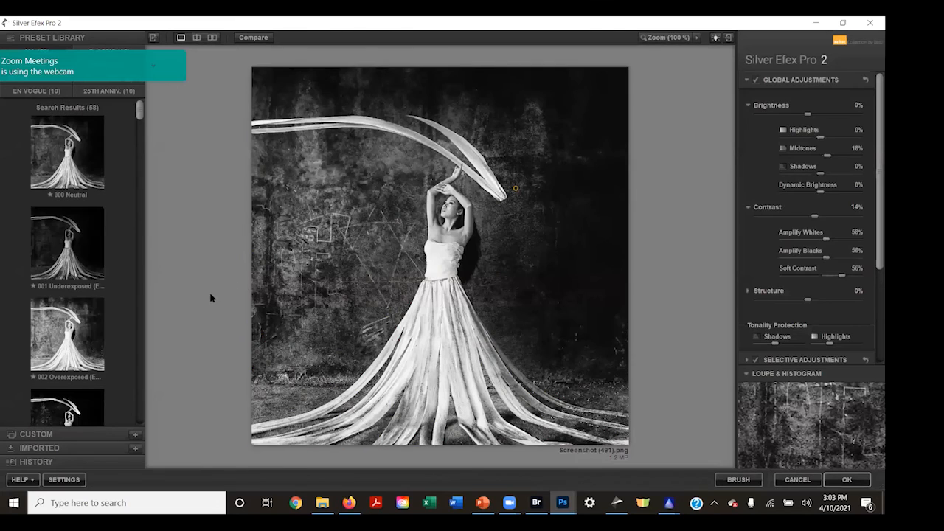
left_click(60, 257)
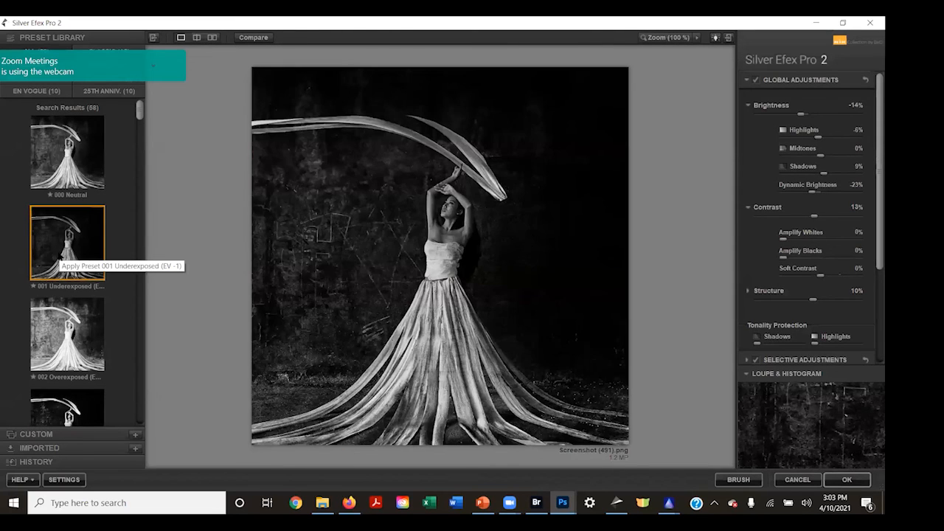
Step: Try the 002 Overexposed preset with Contrast raised to 42%
scroll(81, 310, "down", 1)
left_click(78, 304)
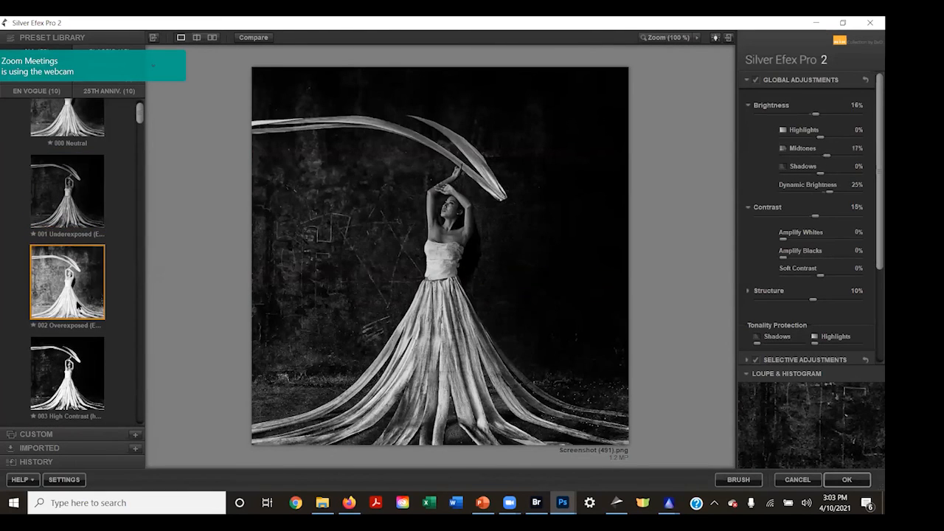
scroll(78, 302, "down", 1)
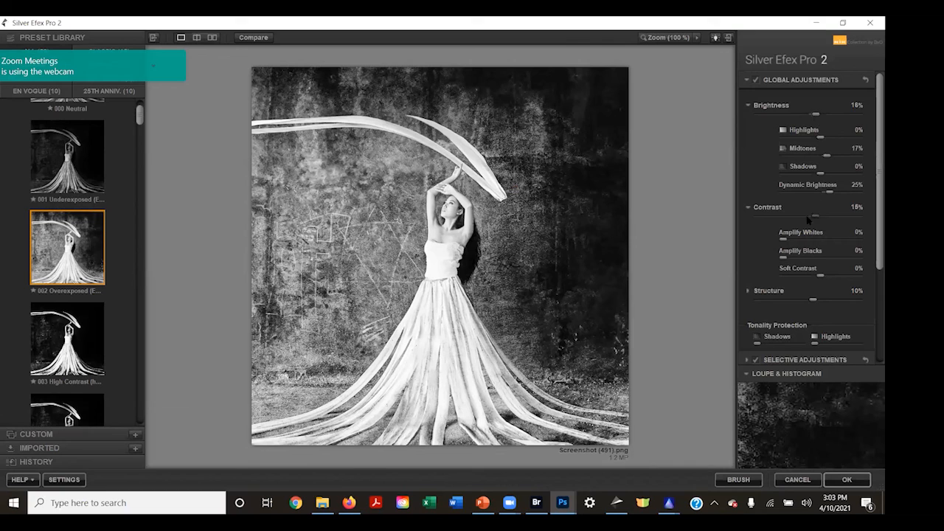
left_click_drag(815, 216, 829, 216)
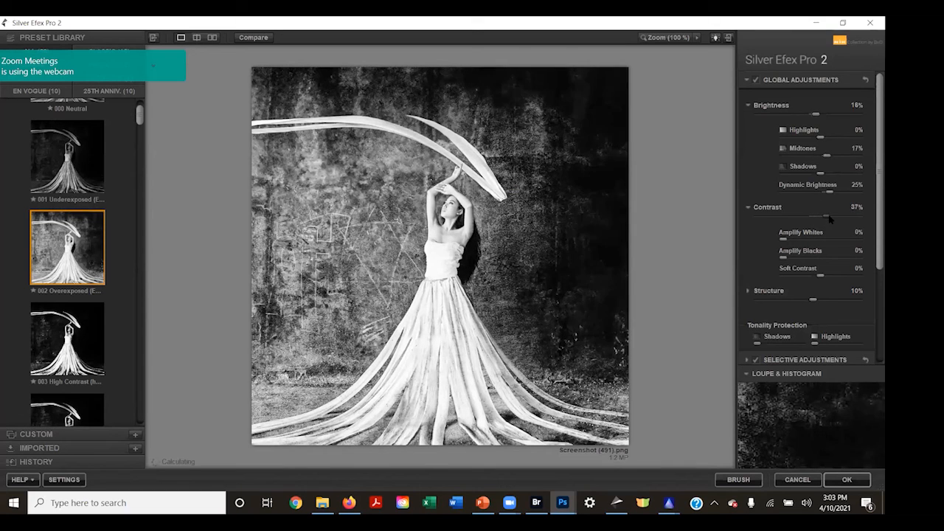
Step: Try the presets 008 High Key 2, 009 Low Key 1, 011 Push Process and 015 Full Dynamic in turn
scroll(76, 294, "down", 1)
scroll(76, 293, "down", 5)
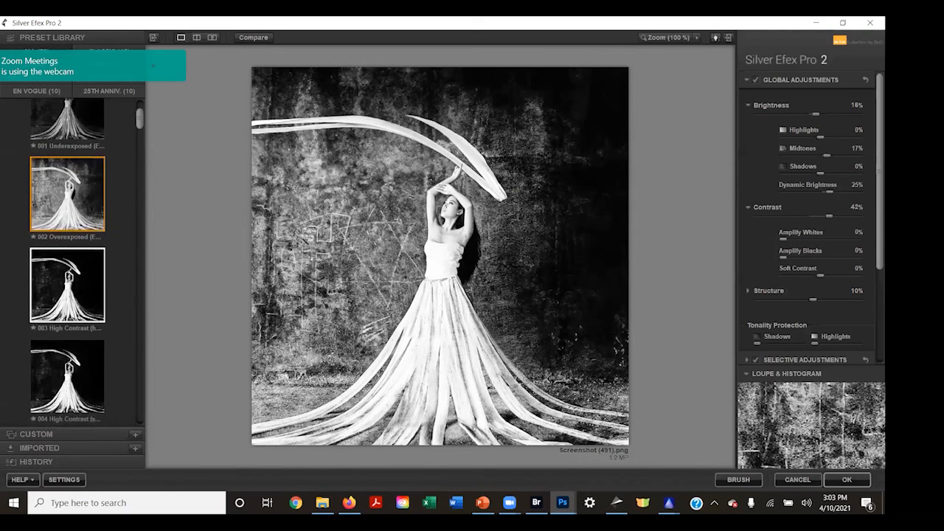
scroll(81, 288, "down", 2)
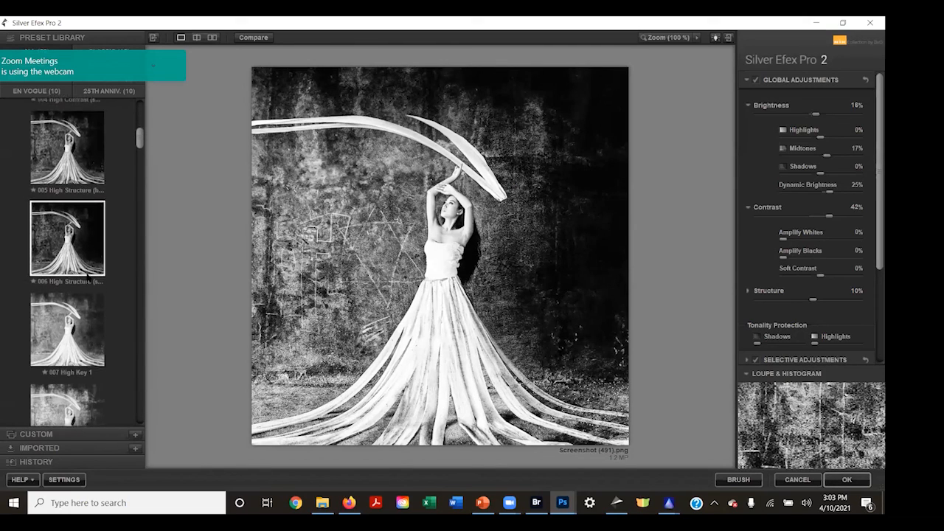
left_click(57, 345)
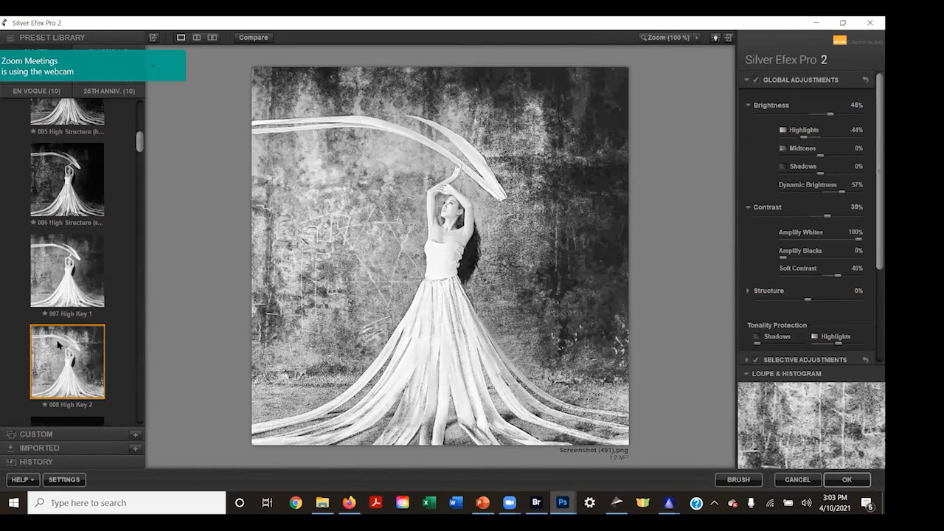
scroll(77, 278, "down", 1)
scroll(77, 276, "down", 3)
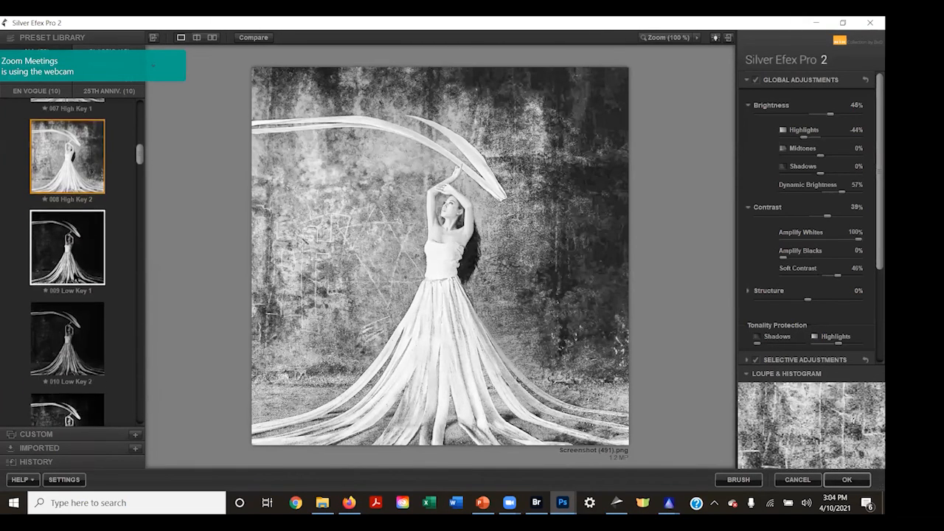
left_click(64, 220)
scroll(67, 243, "down", 3)
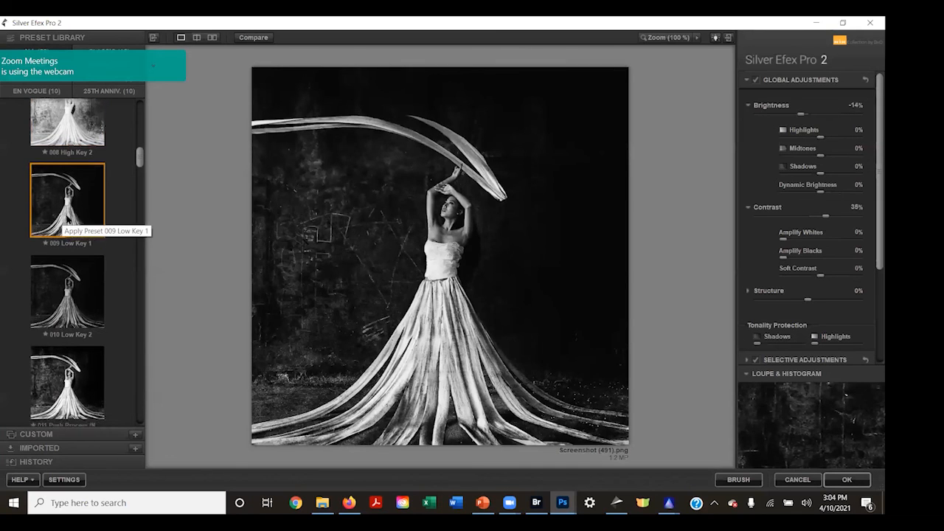
left_click(66, 264)
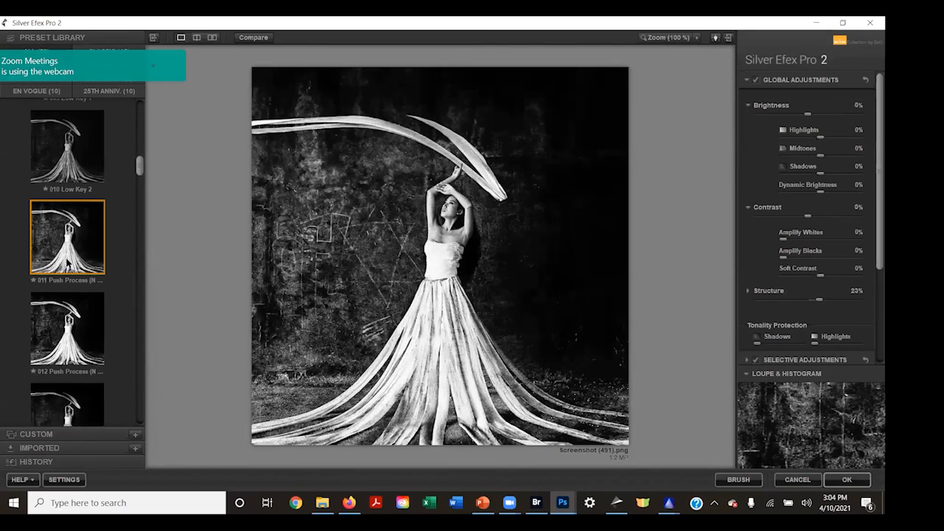
scroll(66, 251, "down", 1)
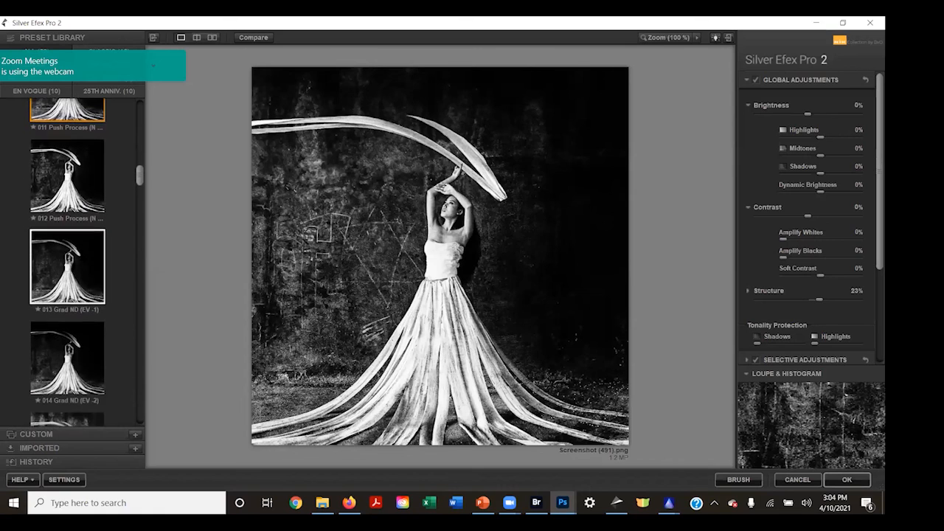
scroll(66, 295, "down", 1)
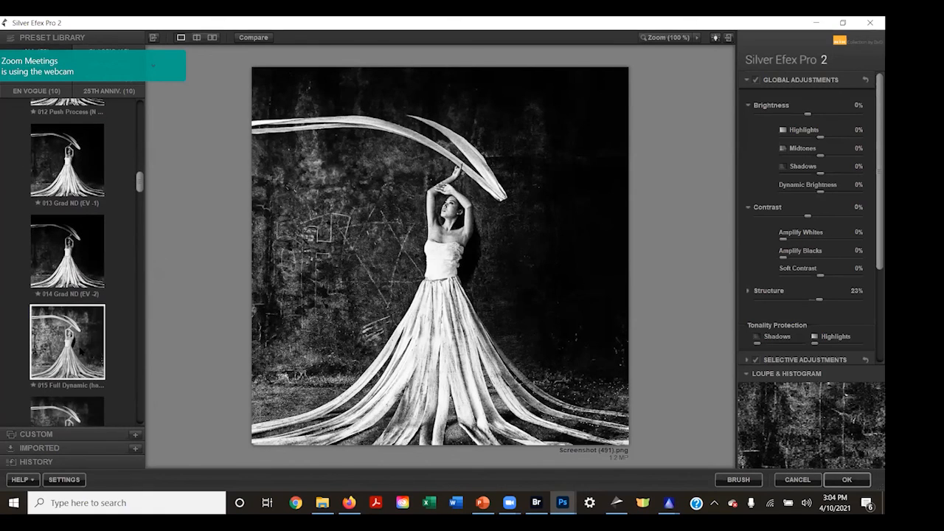
left_click(66, 340)
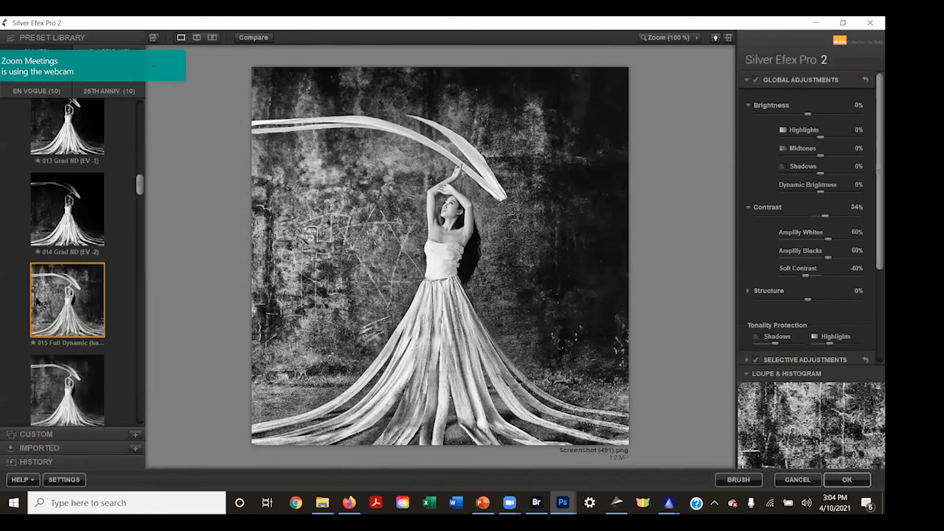
Step: Choose the 017 Full Spectrum preset and apply the black-and-white conversion to the picture
scroll(46, 278, "up", 1)
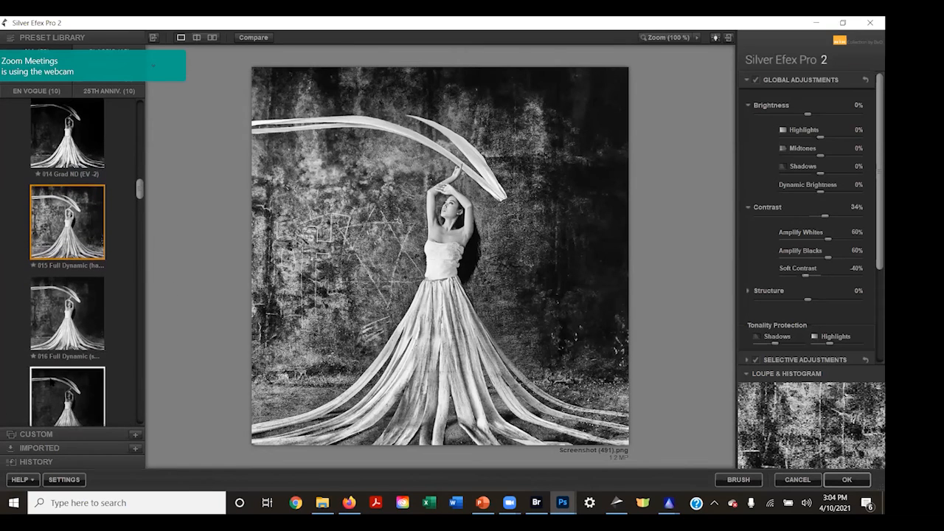
left_click(70, 394)
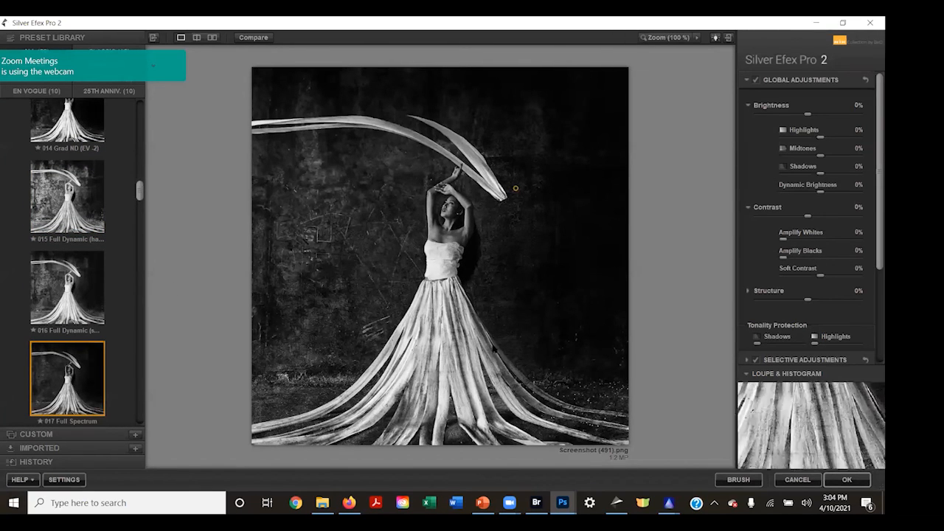
left_click(846, 486)
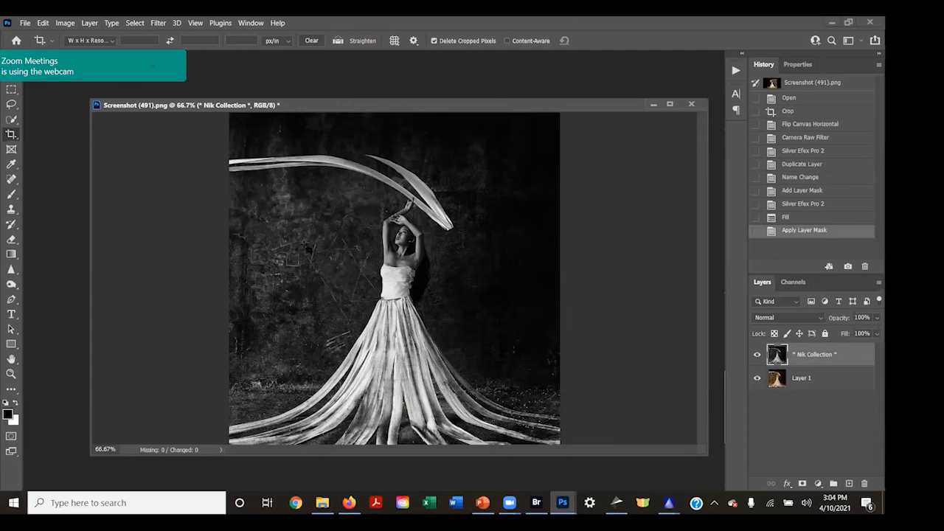
Step: Lighten the woman's face, neck and raised arm with the Dodge tool on Midtones at brush size 90, and compare before and after dodging
left_click(13, 284)
right_click(13, 285)
left_click(46, 287)
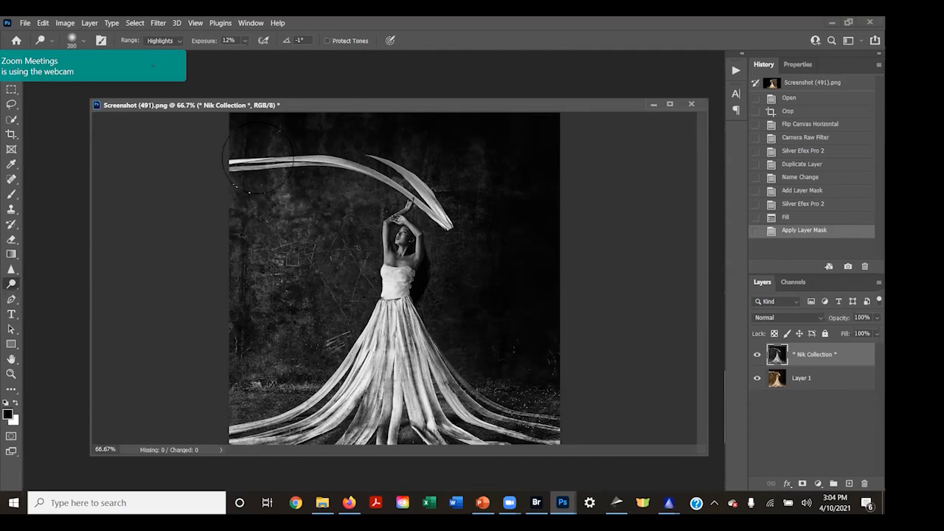
left_click(161, 40)
left_click(158, 61)
left_click(402, 241)
key("bracketleft")
key("bracketleft")
key("bracketleft")
key("bracketleft")
key("bracketleft")
key("bracketleft")
key("bracketleft")
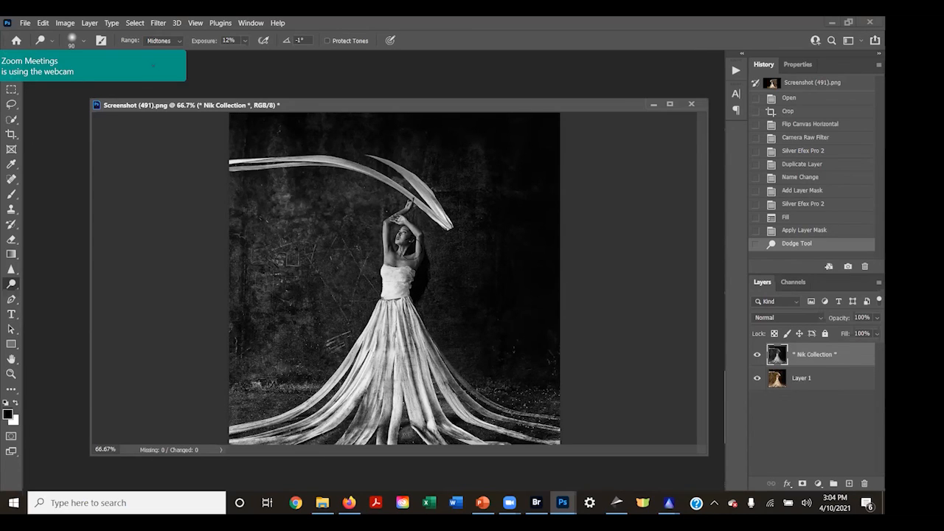
left_click(404, 254)
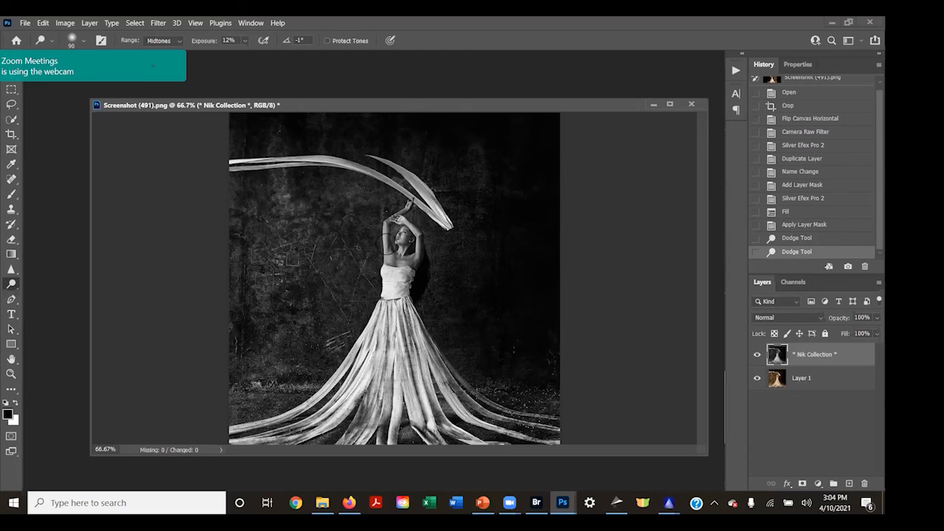
left_click(393, 239)
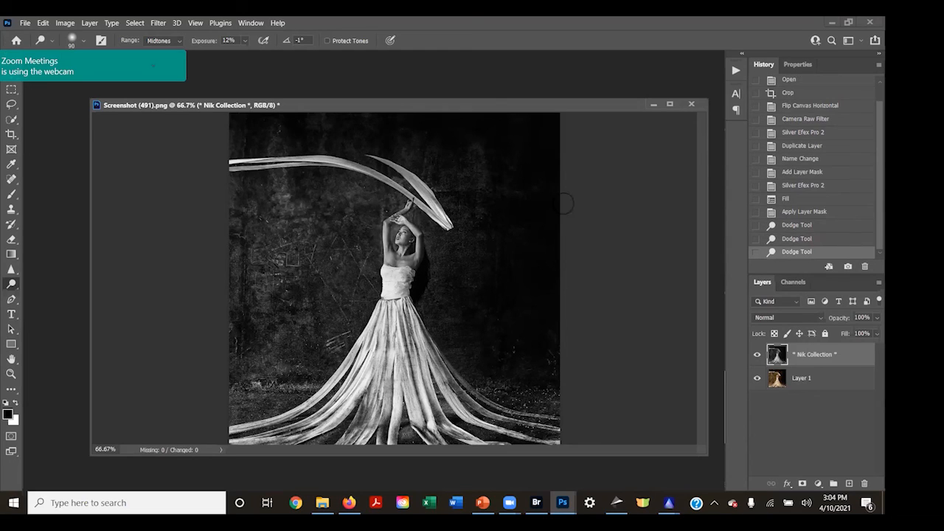
left_click(792, 211)
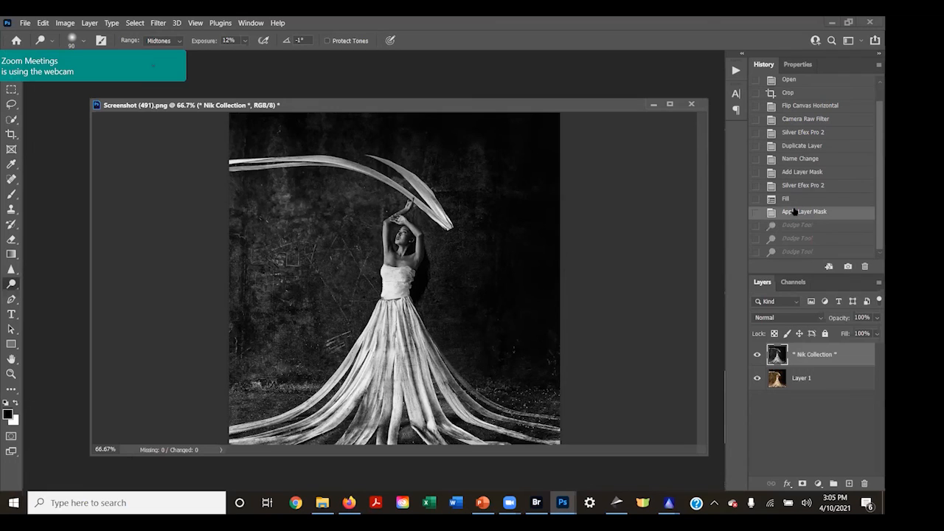
left_click(796, 251)
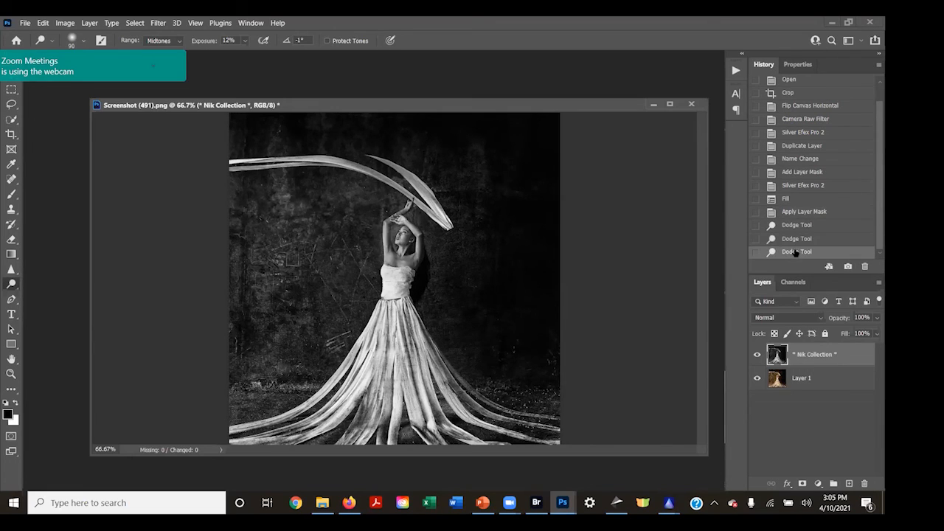
Step: Add a Levels adjustment layer with the midtone value at 1.14 and compare the black-and-white picture with the colour version beneath
left_click(817, 483)
left_click(809, 332)
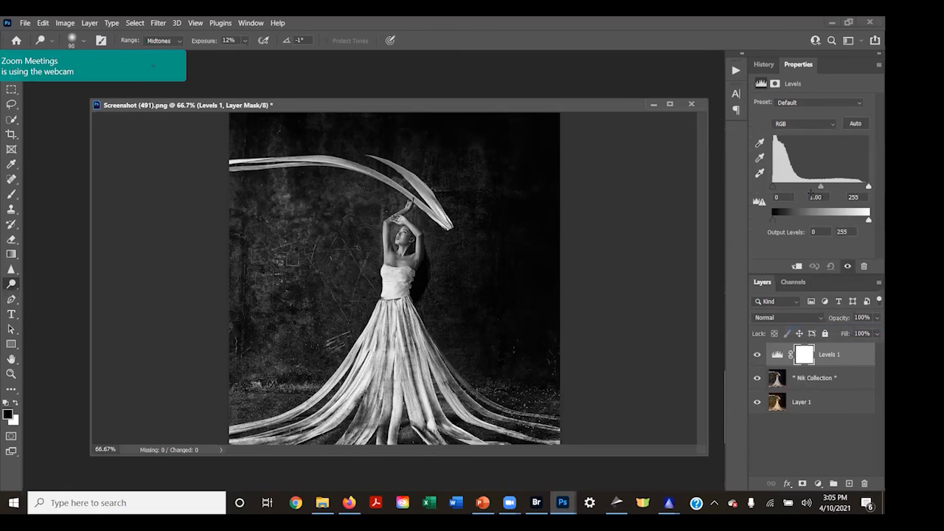
left_click_drag(822, 190, 822, 192)
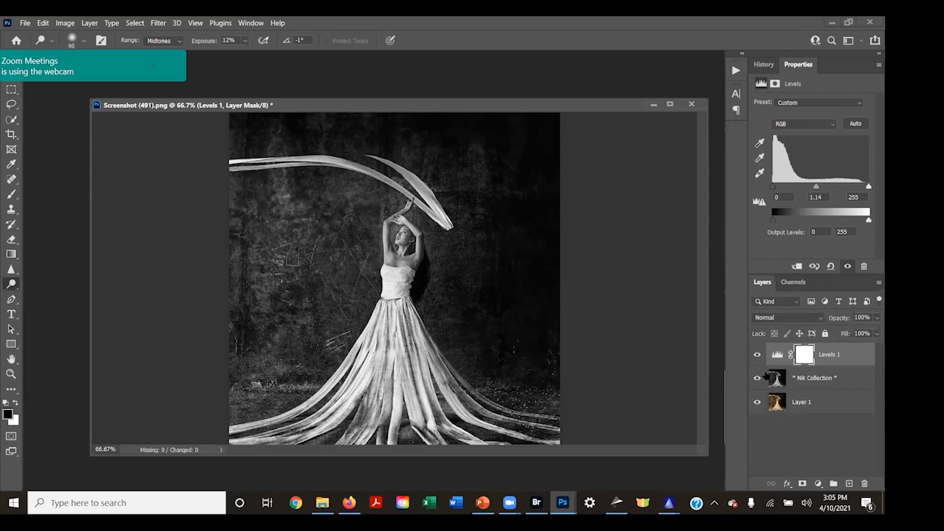
left_click(759, 378)
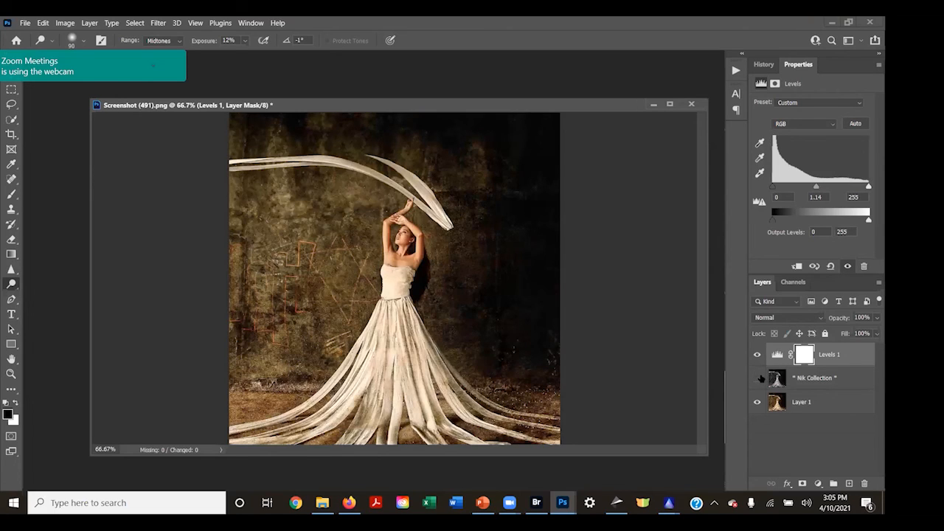
left_click(757, 379)
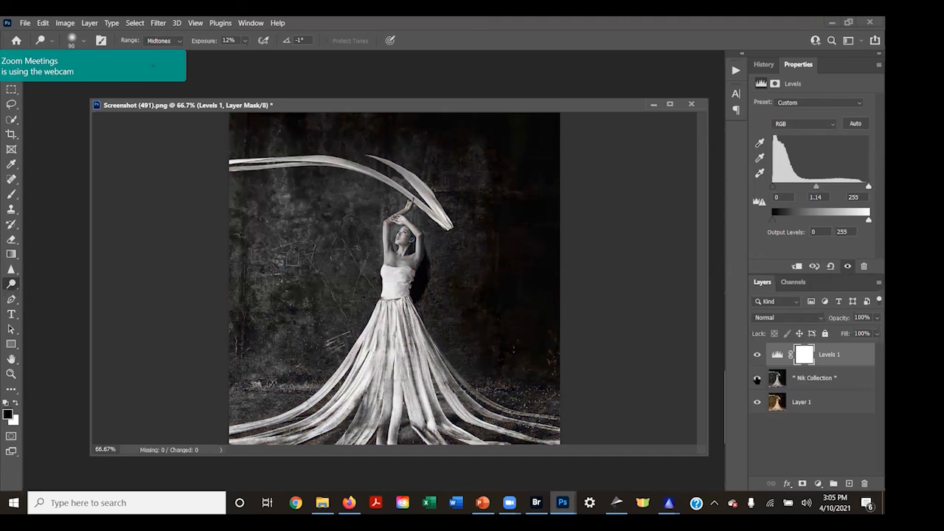